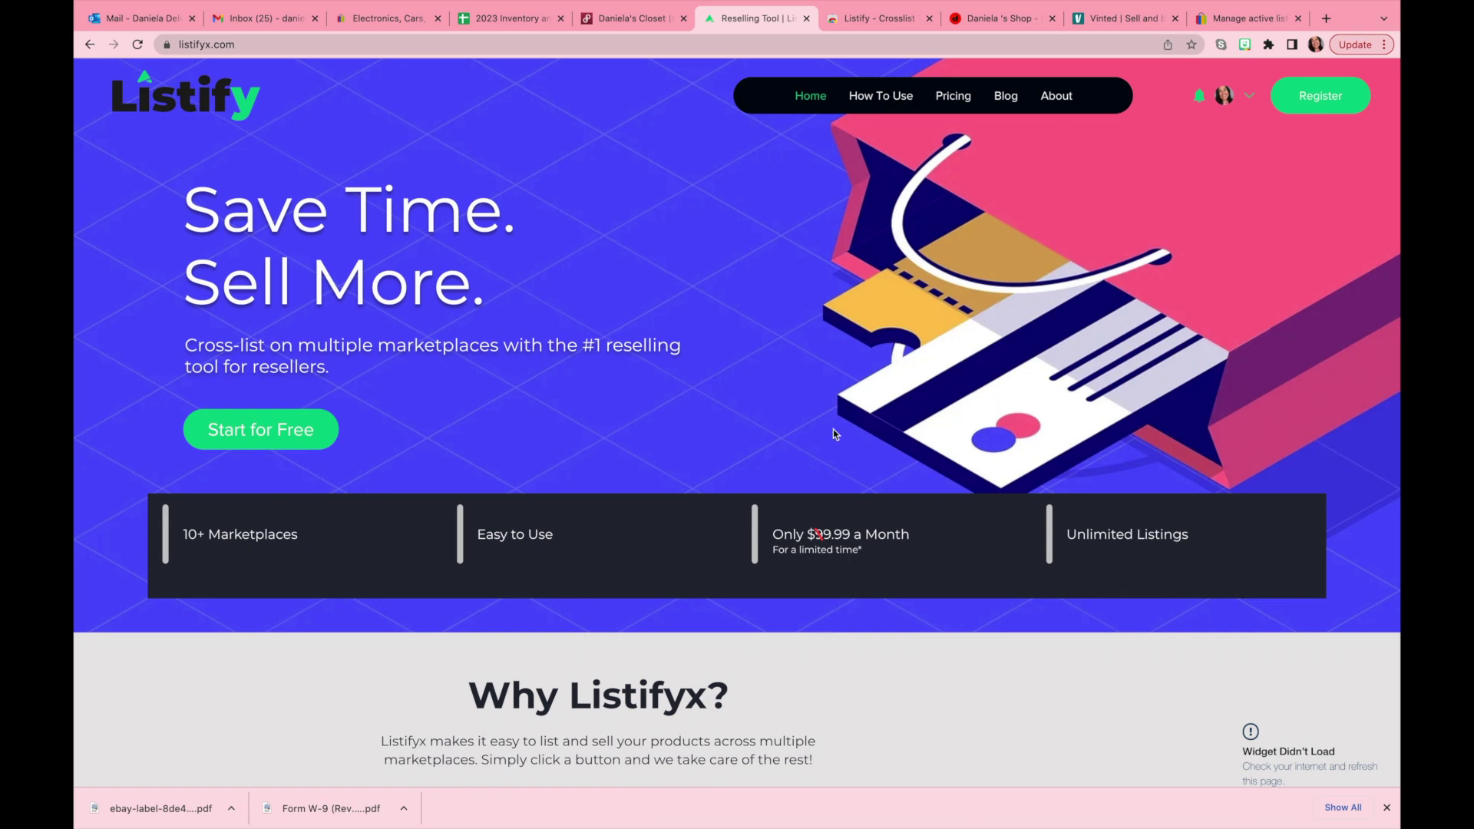
Confirm Listify Crosslist Tool appears in Chrome's installed extensions list
left_click(878, 19)
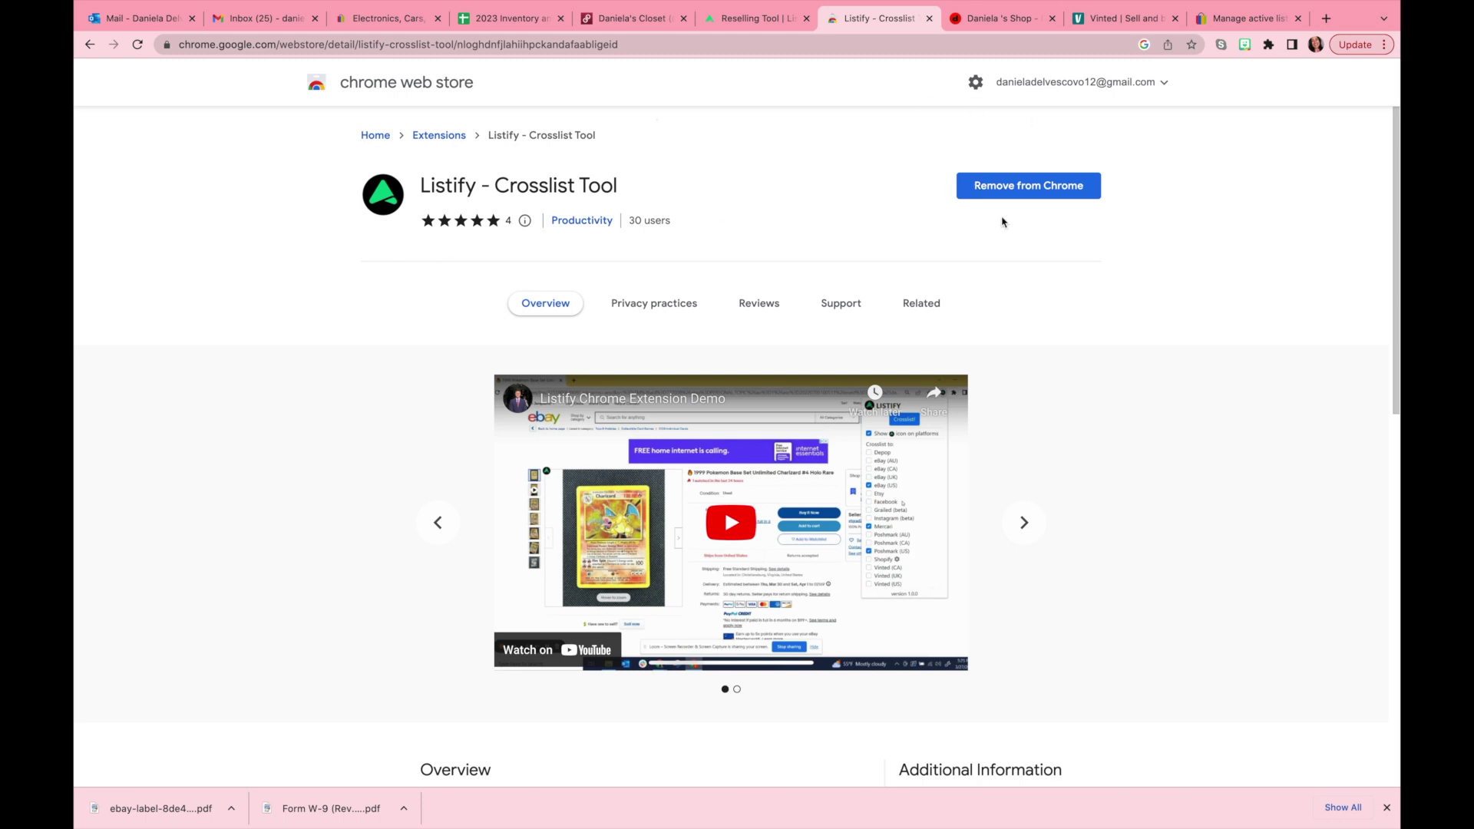
left_click(1268, 45)
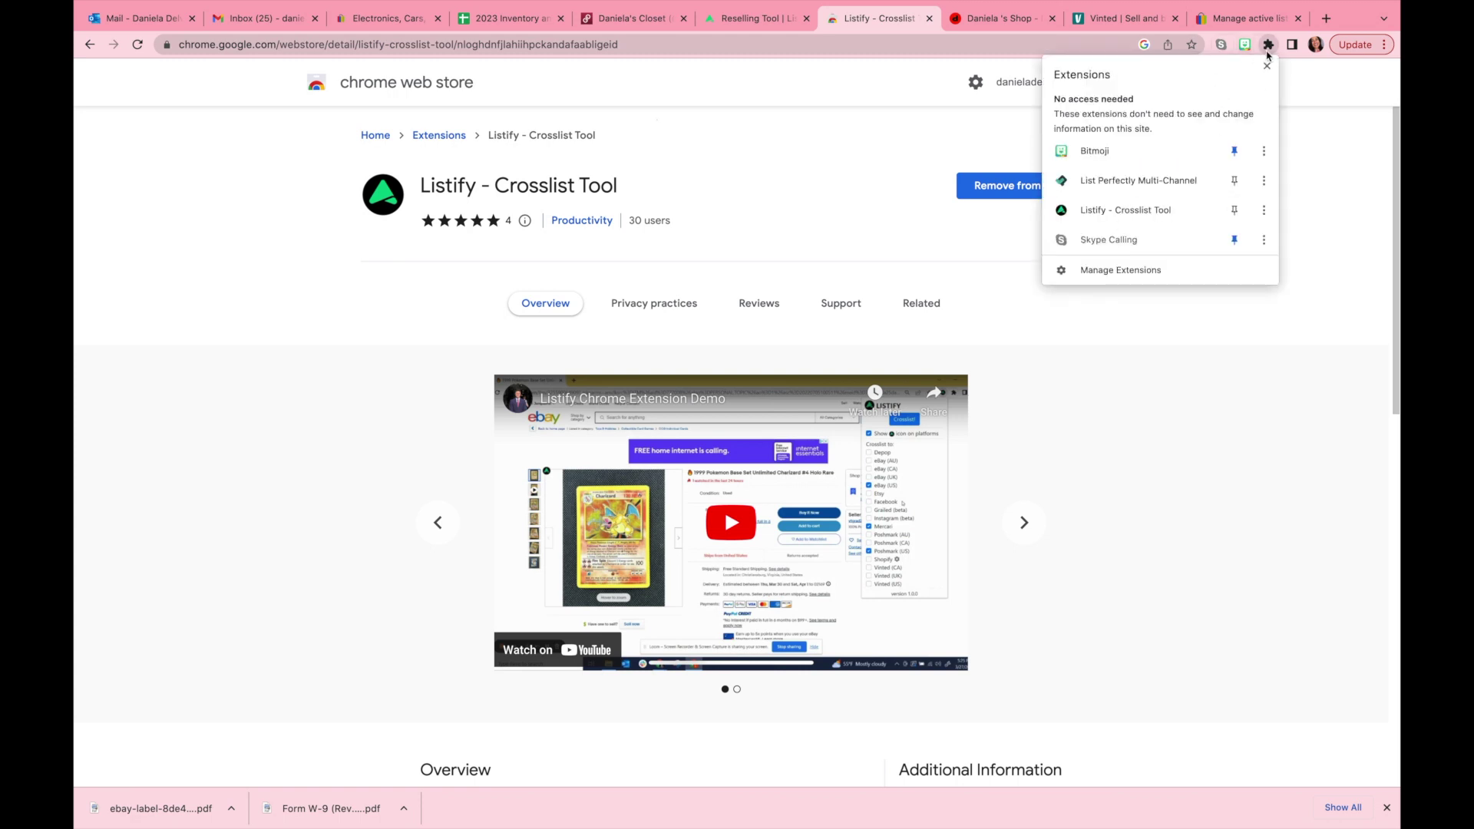
left_click(1079, 448)
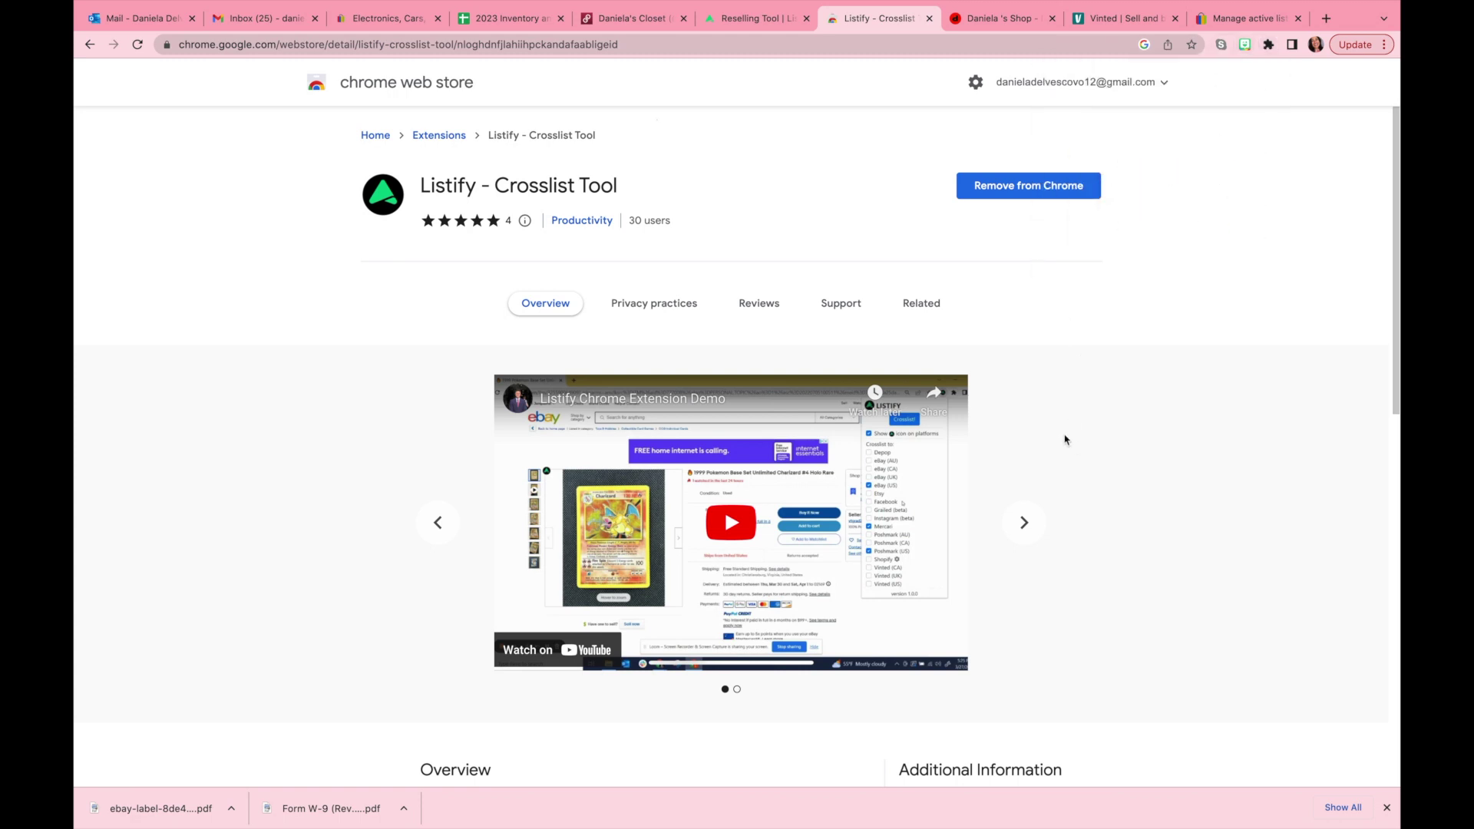
From the Listify homepage's Pricing page, select the $9.99 monthly Listify Subscription plan
left_click(749, 19)
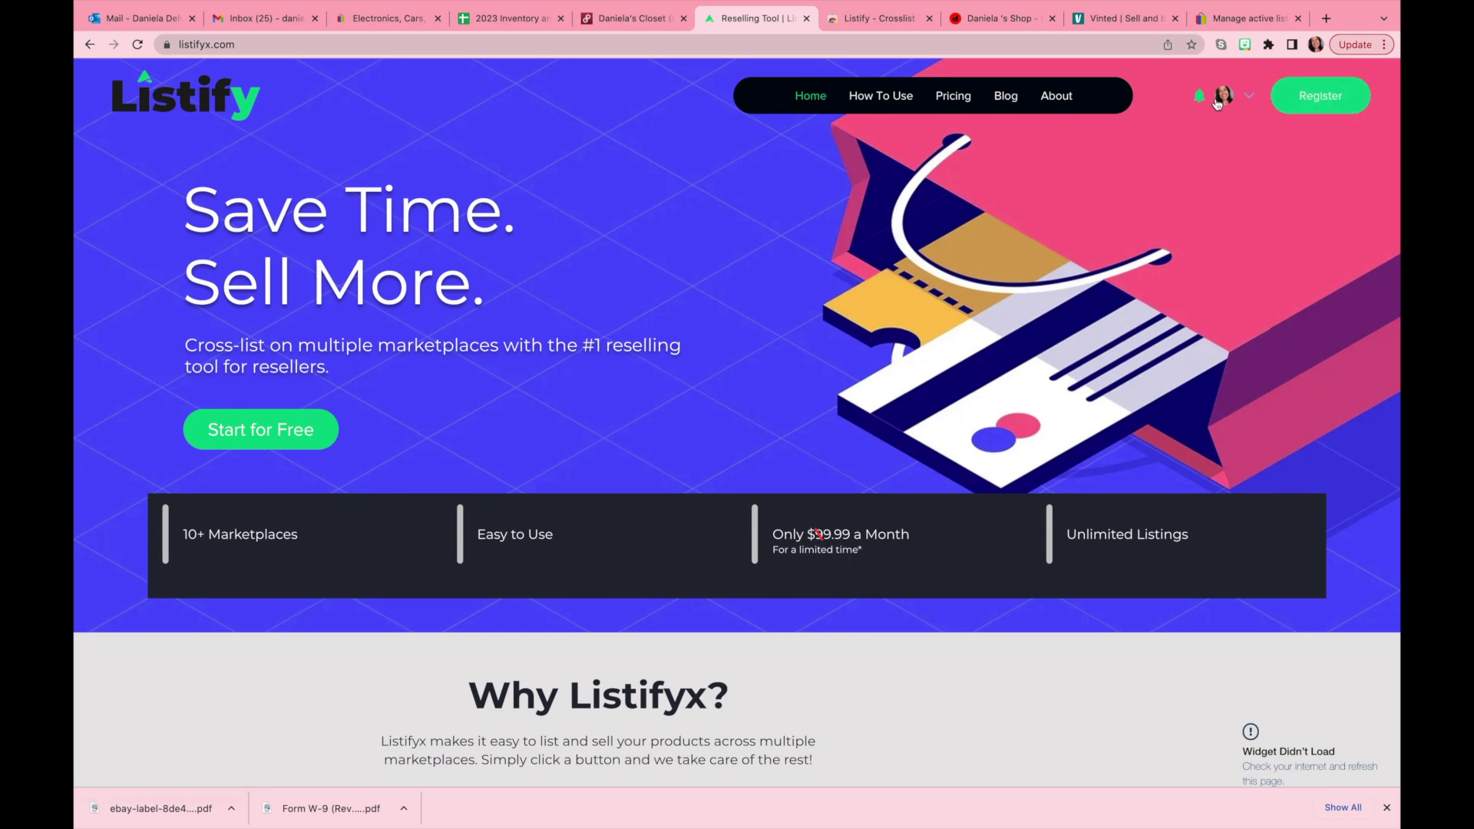
left_click(1320, 95)
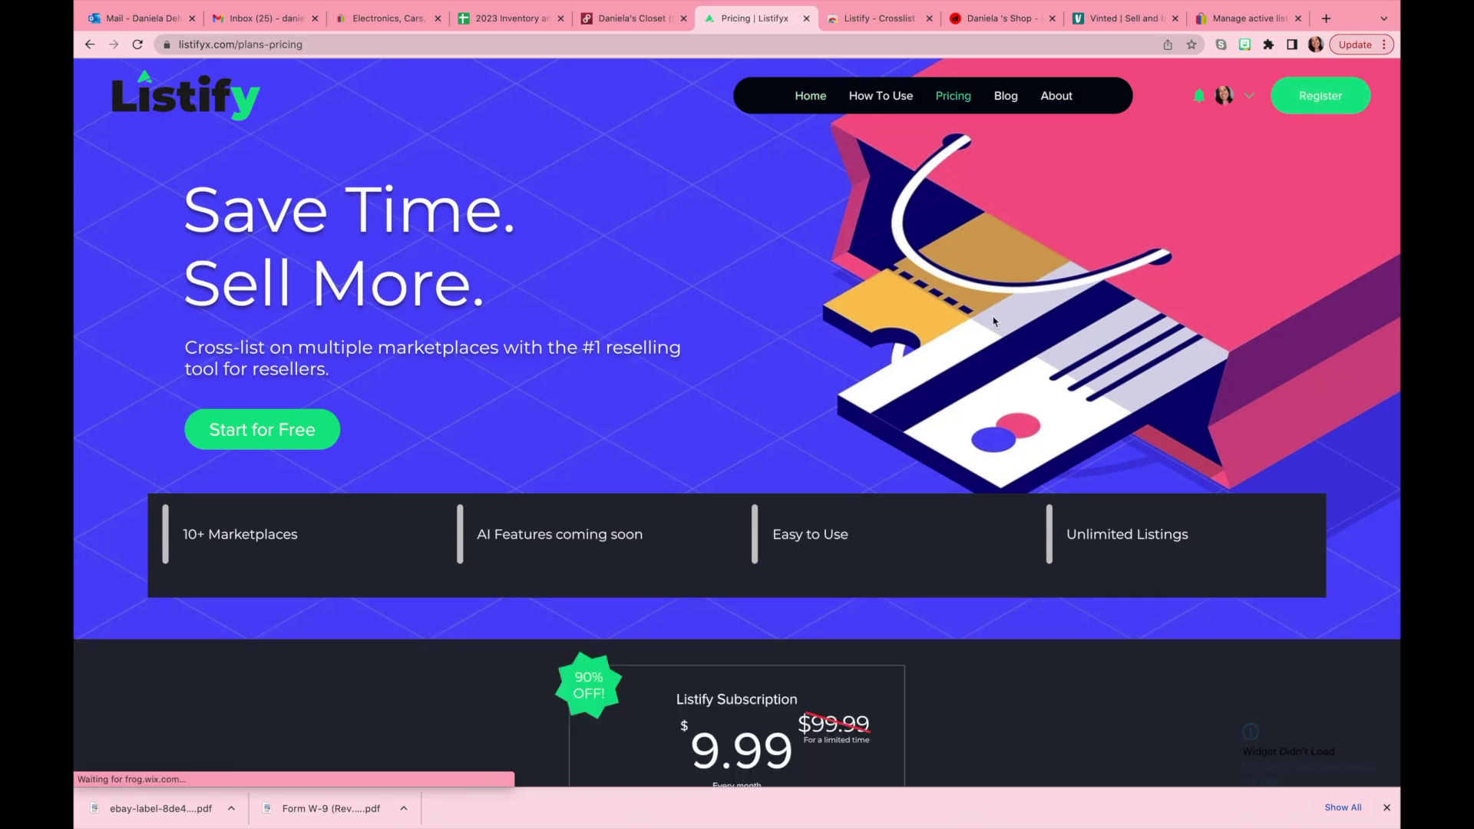
scroll(965, 495, "down", 3)
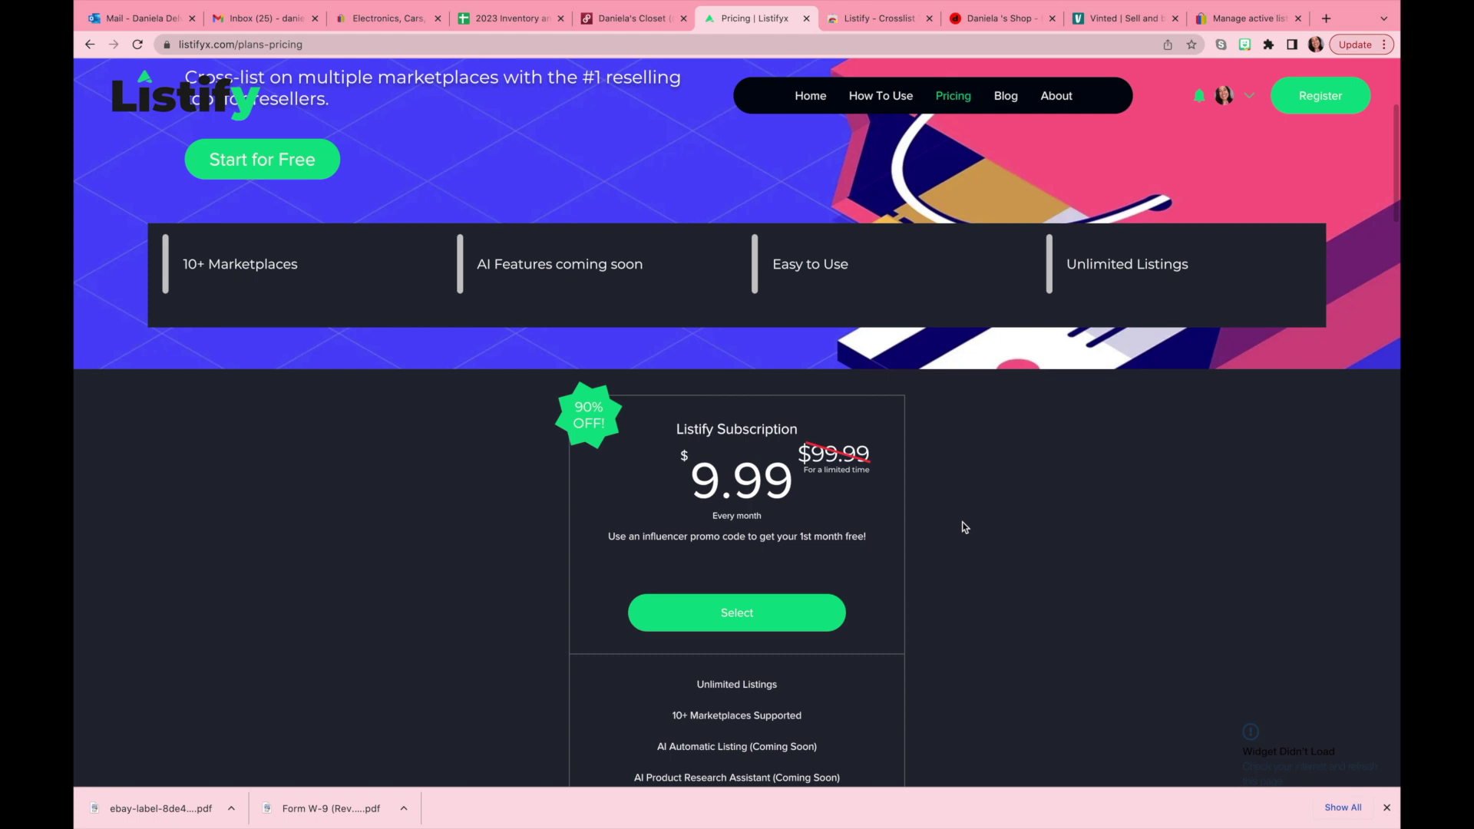
scroll(964, 528, "down", 2)
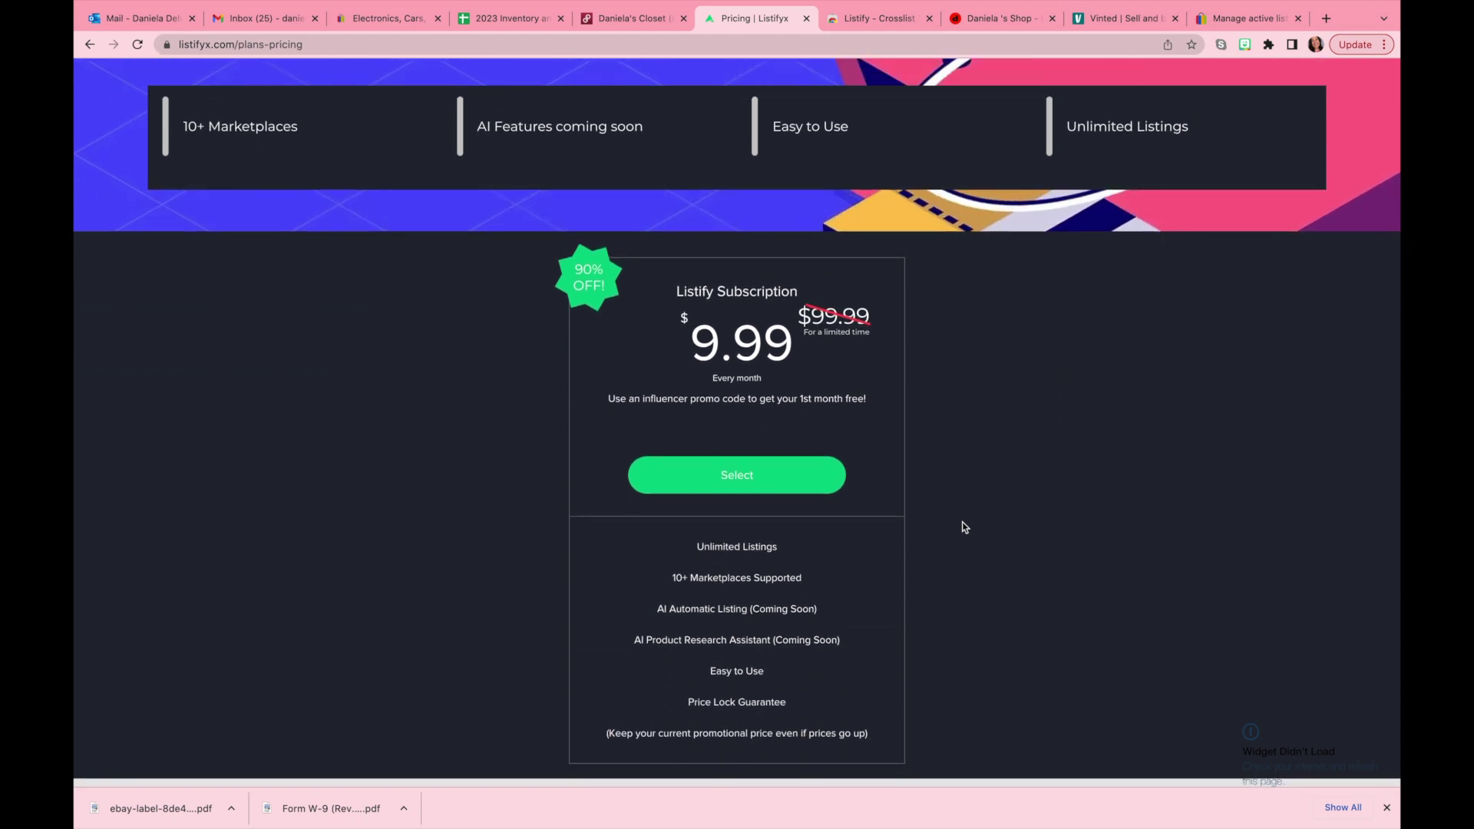
left_click(751, 485)
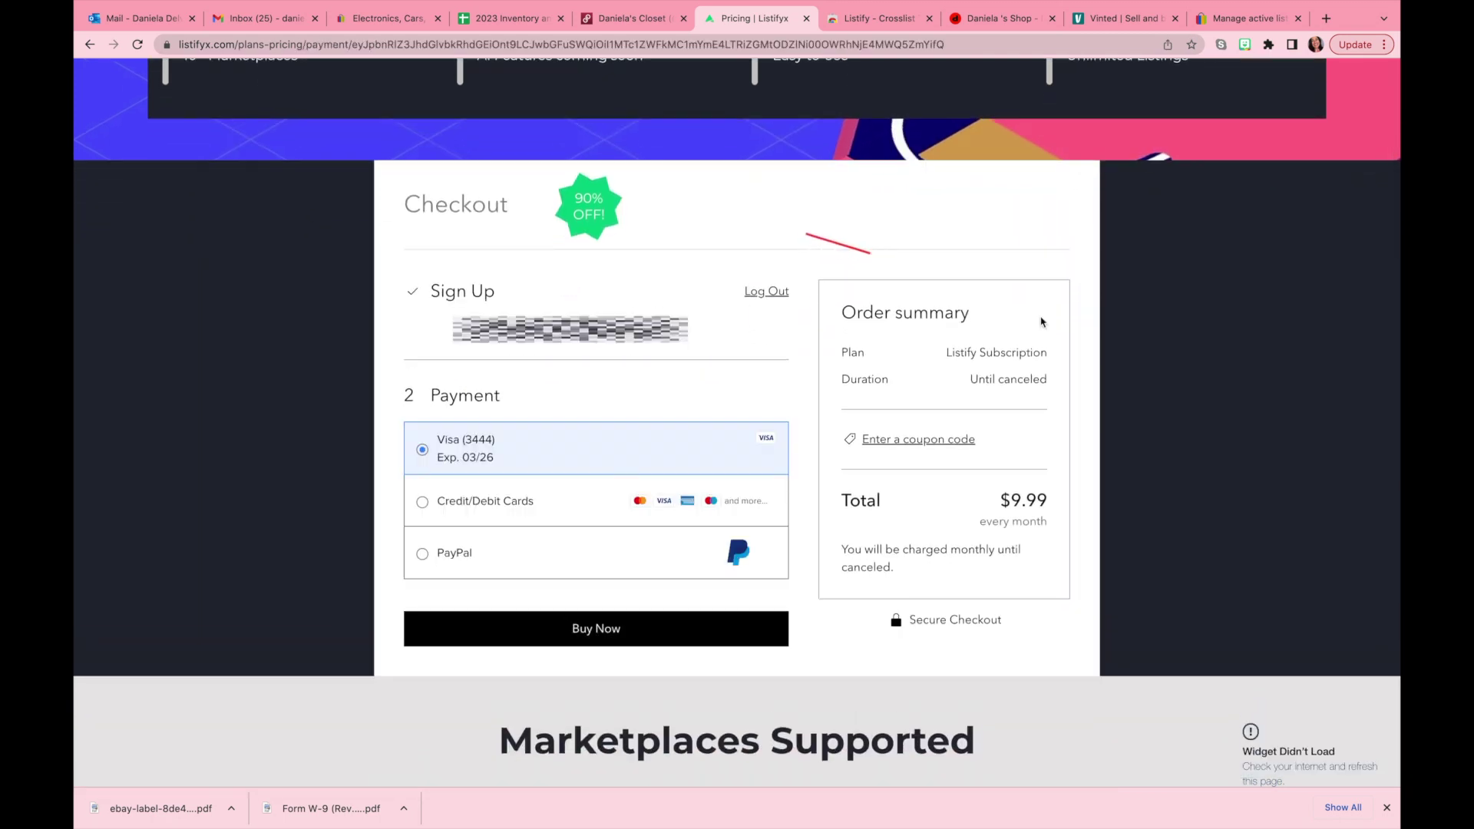
Reveal the checkout coupon code field for entering DANI
left_click(912, 439)
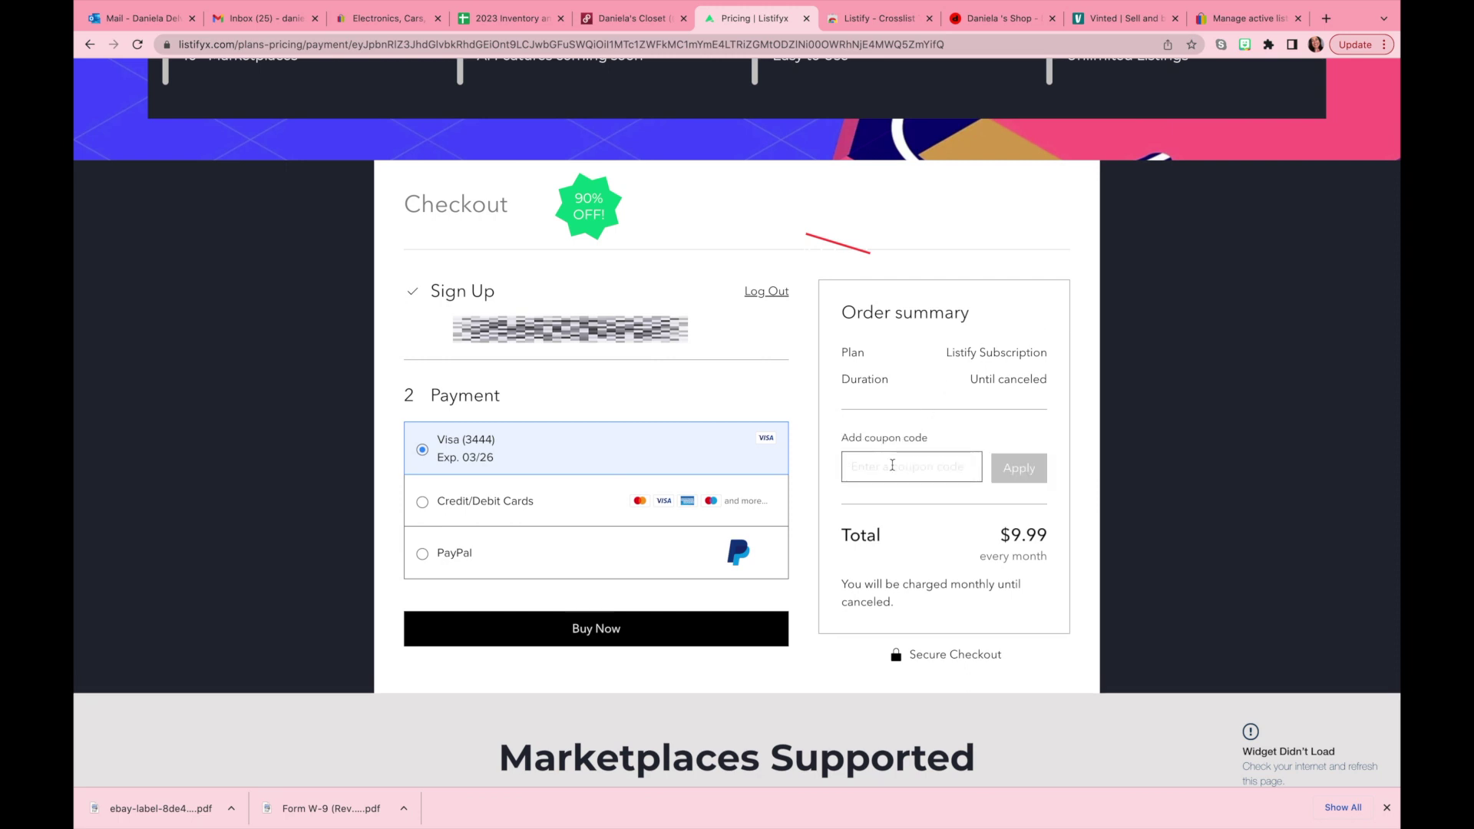
type("DANI")
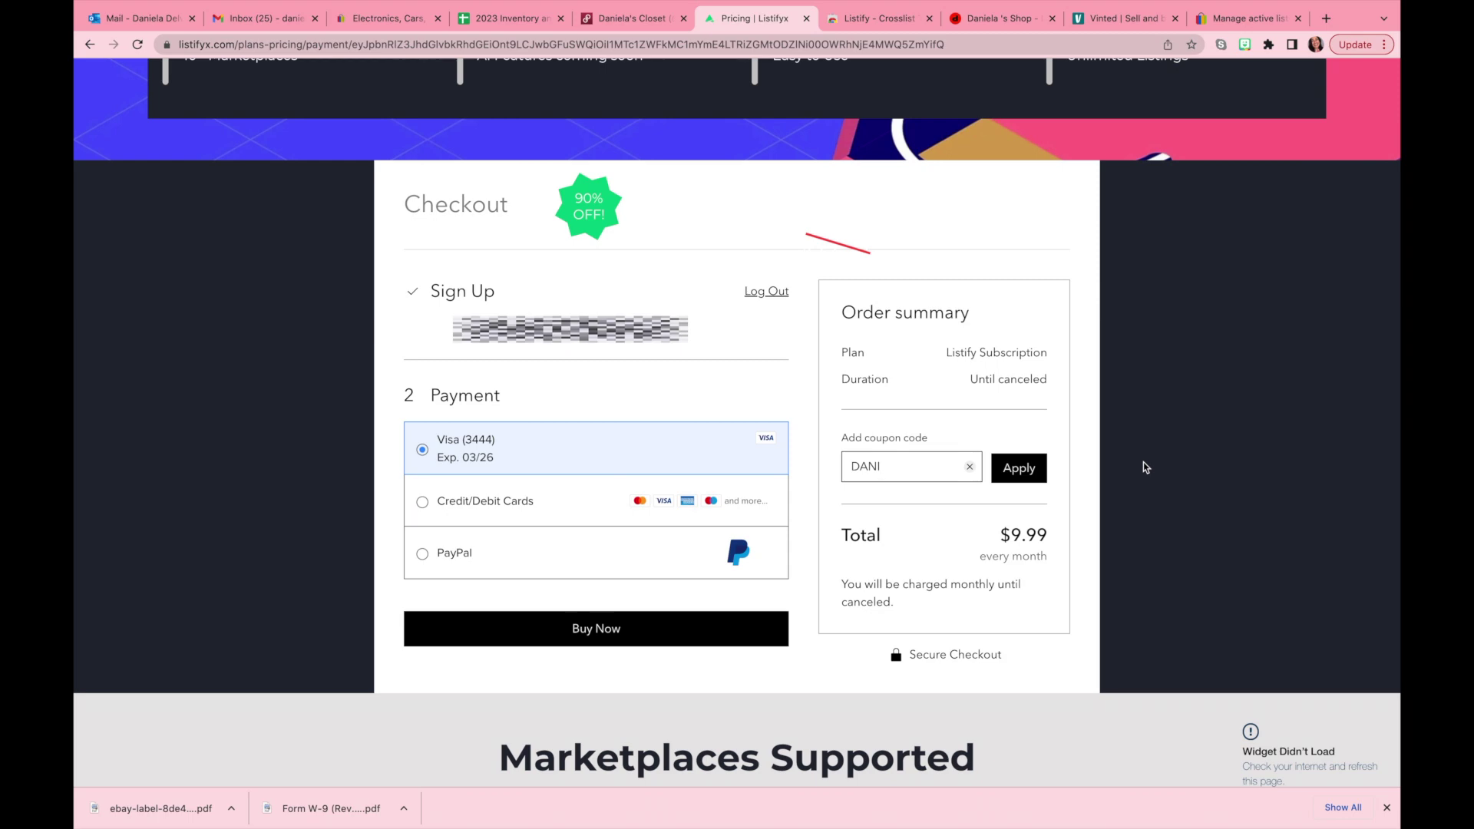
scroll(1144, 462, "up", 5)
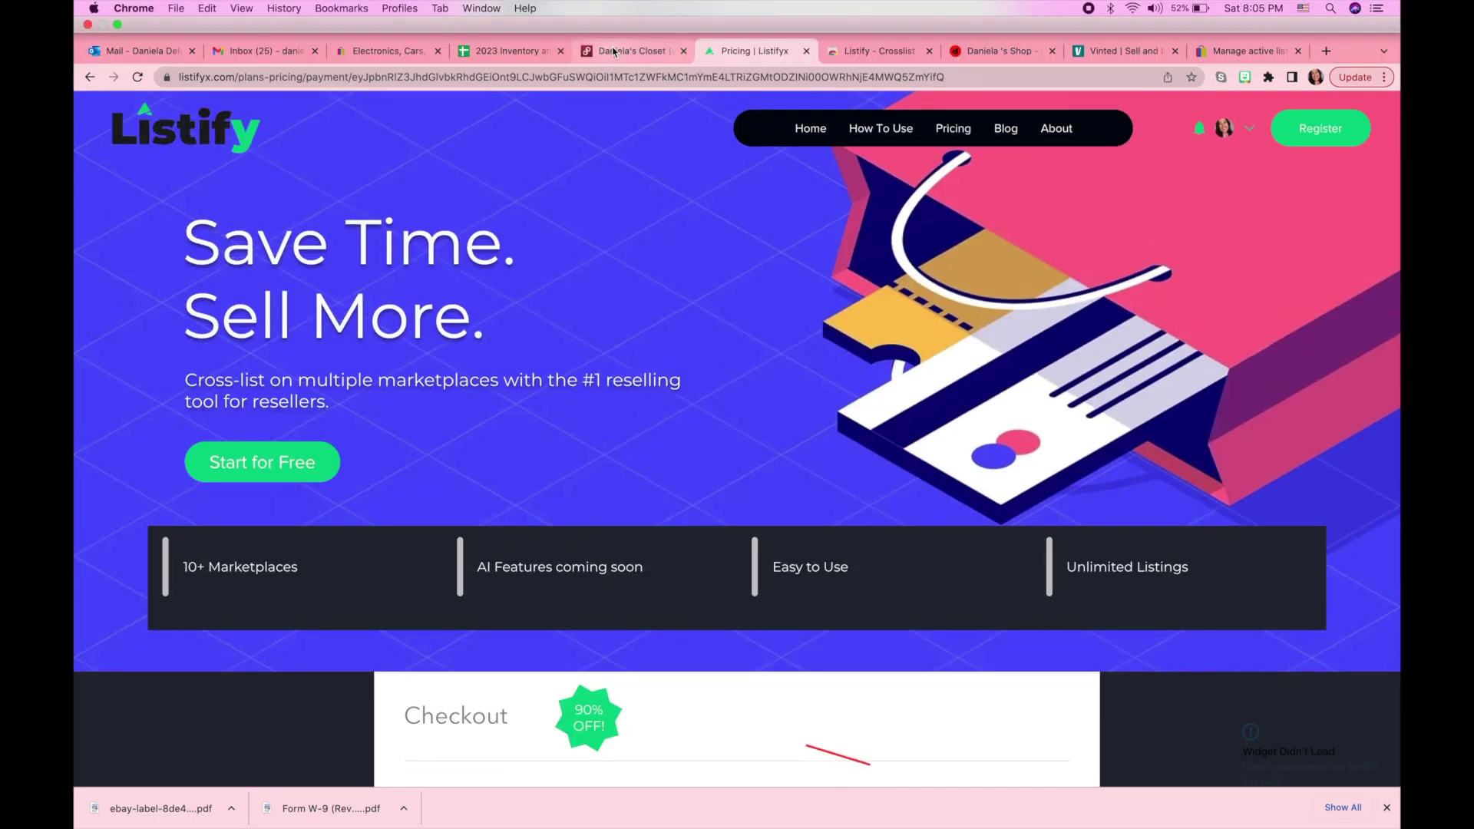
Review the Poshmark closet, Depop shop and eBay active listings, then return to Poshmark
left_click(617, 50)
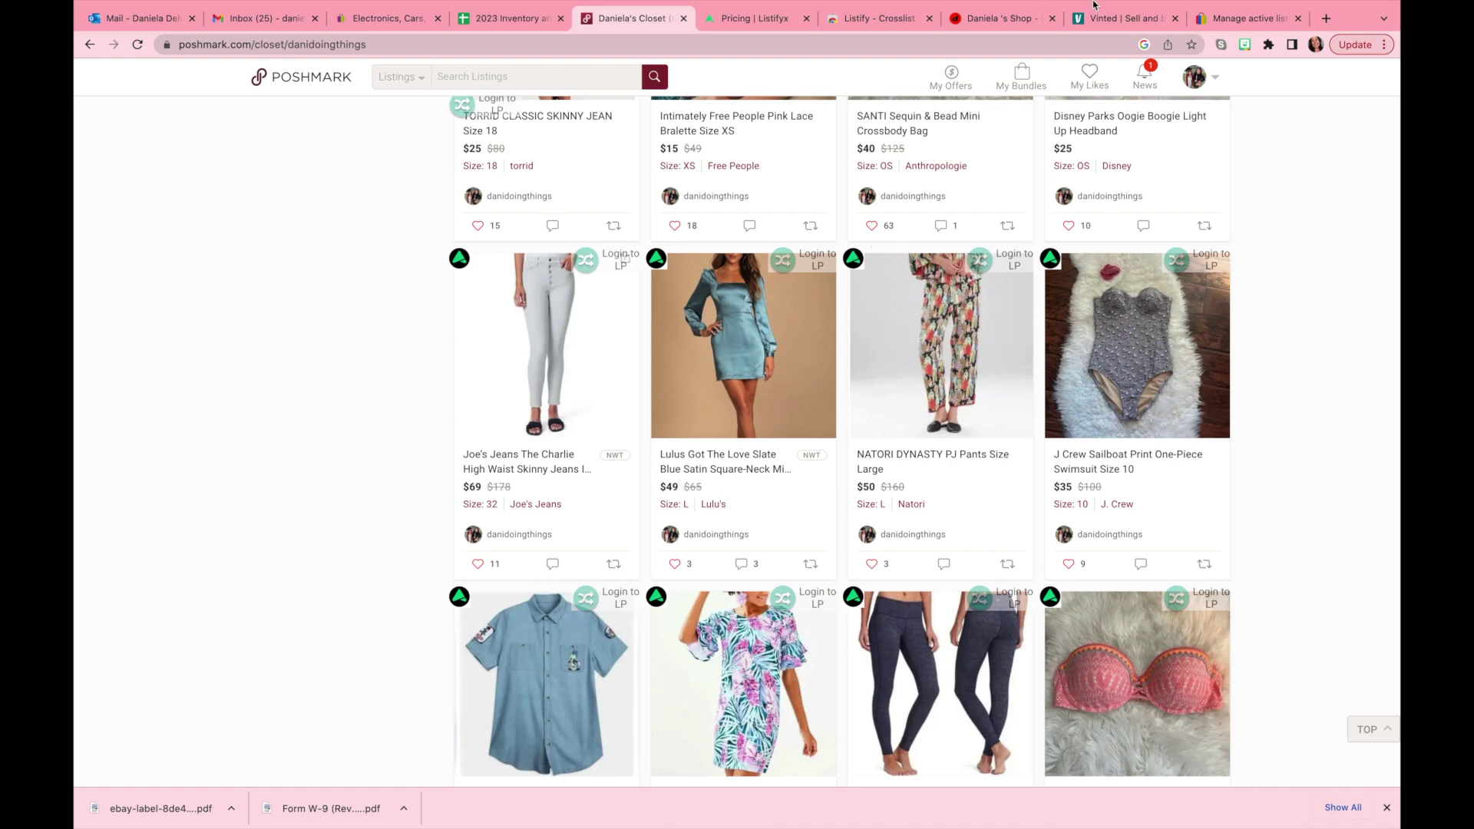
left_click(997, 20)
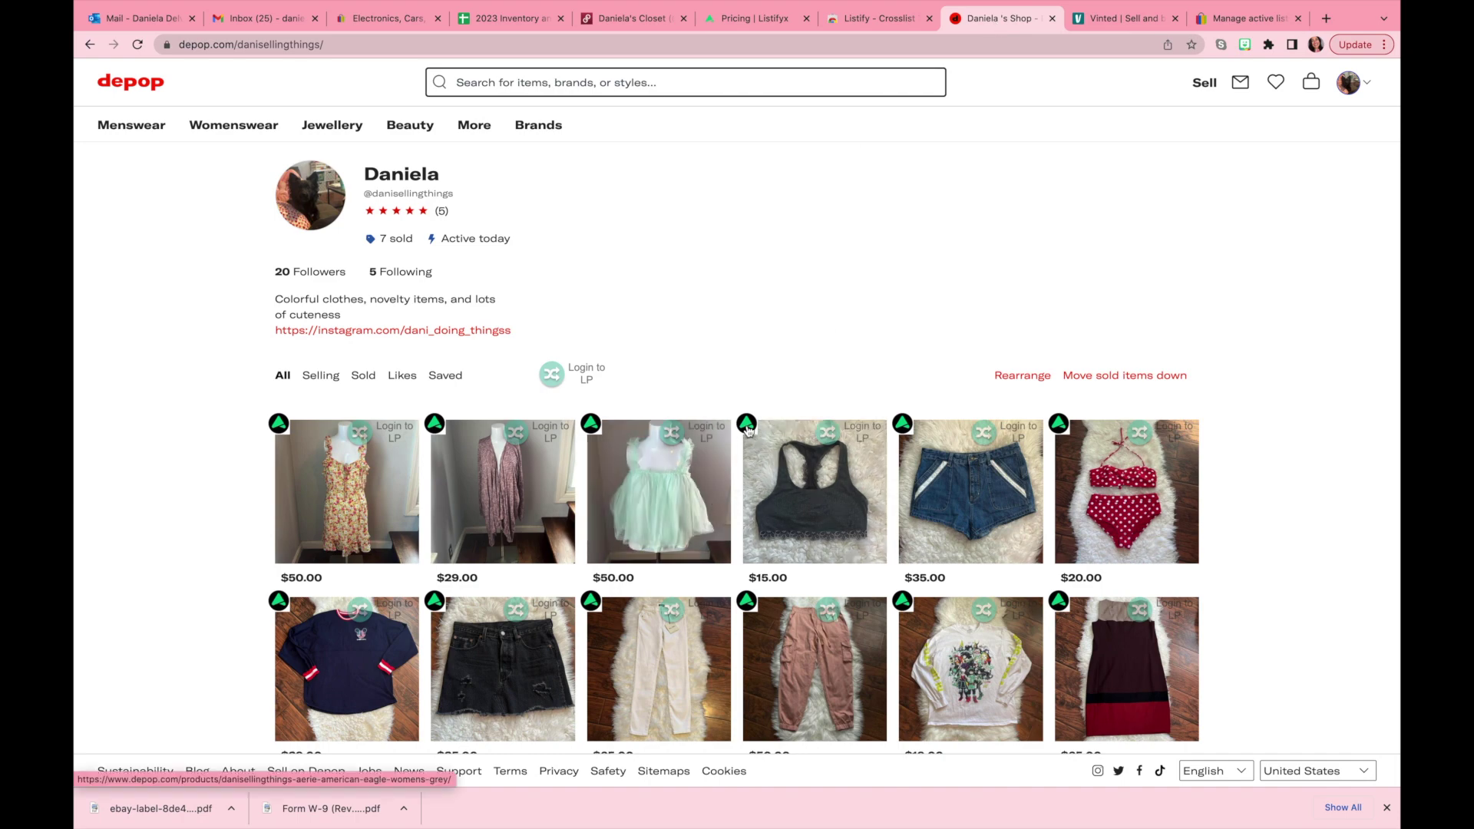
key("ctrl+Tab")
scroll(749, 636, "down", 5)
scroll(737, 665, "down", 3)
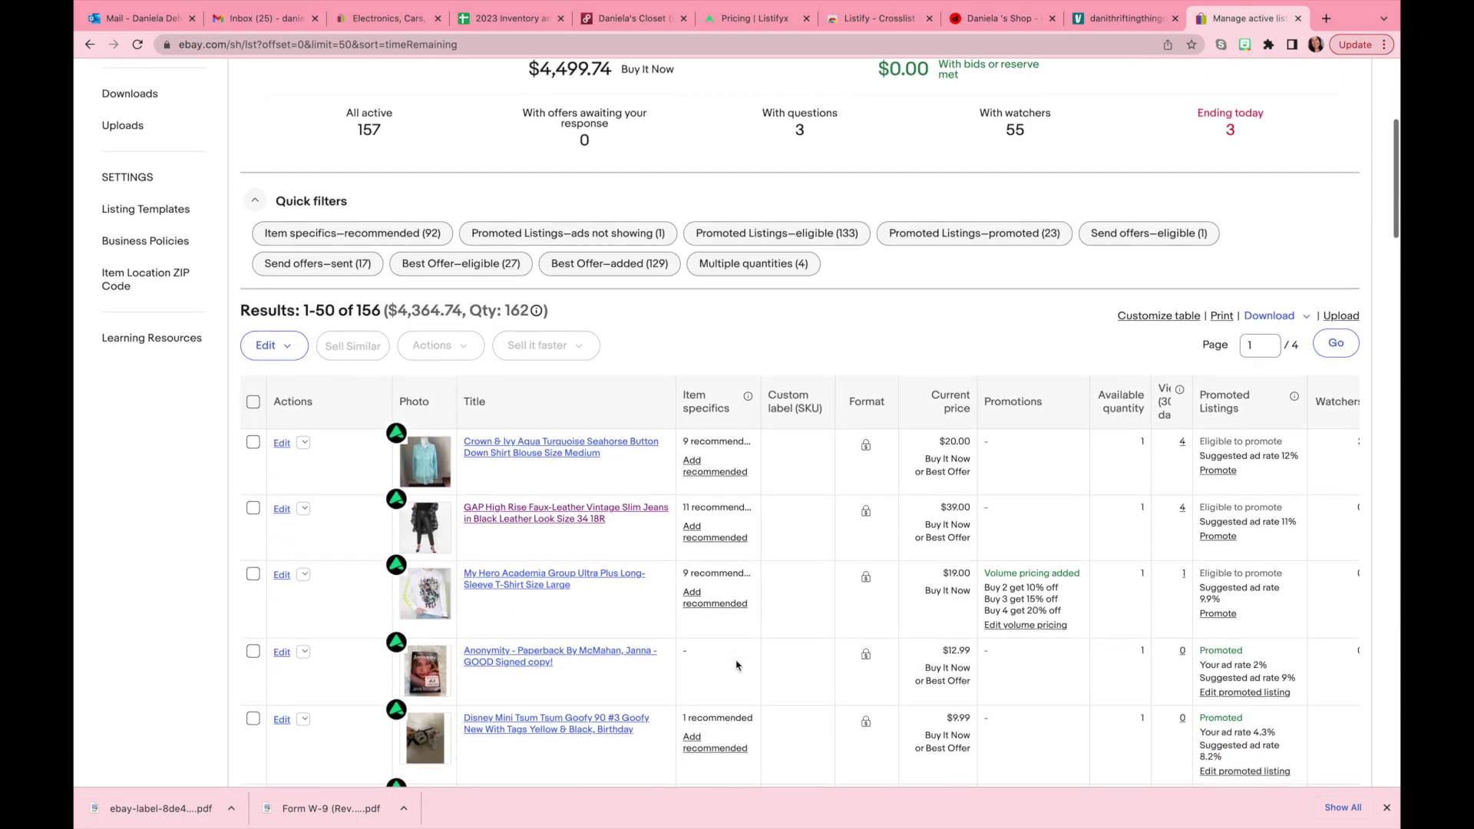
scroll(738, 665, "down", 3)
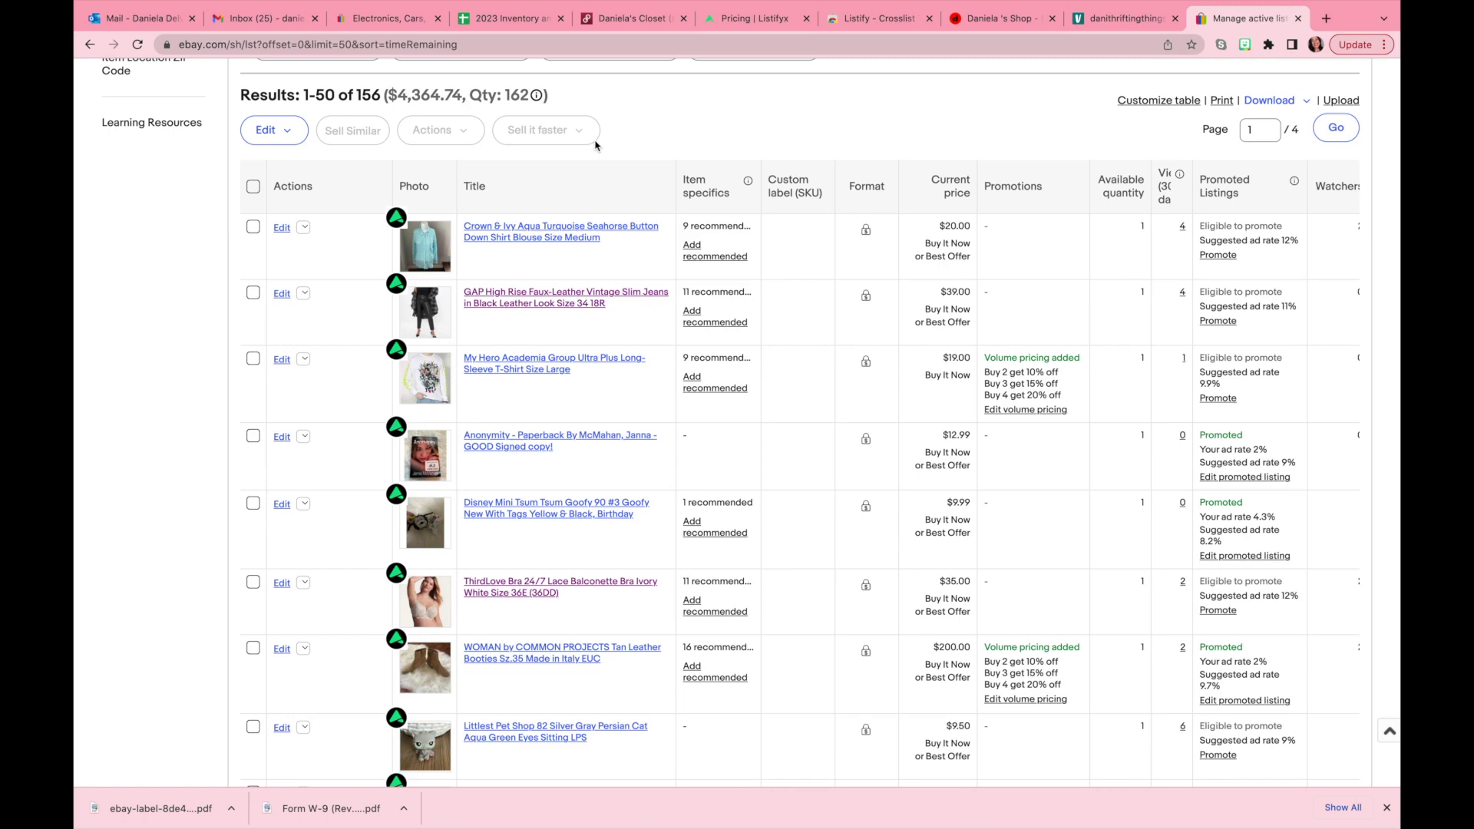
left_click(632, 18)
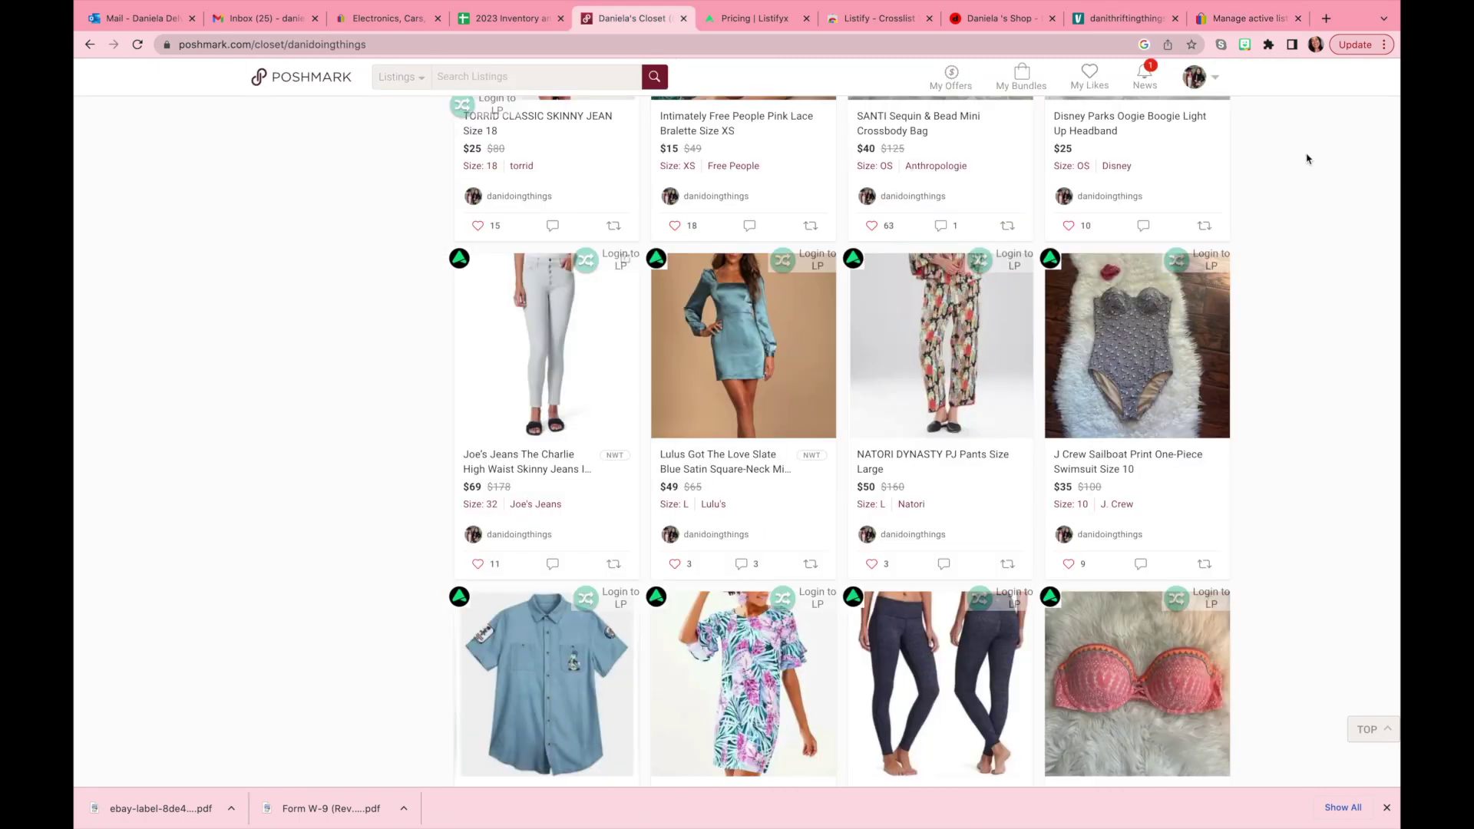
Make Depop, eBay (US) and Vinted (US) the Listify destinations, leaving Poshmark (US) unticked
left_click(1269, 44)
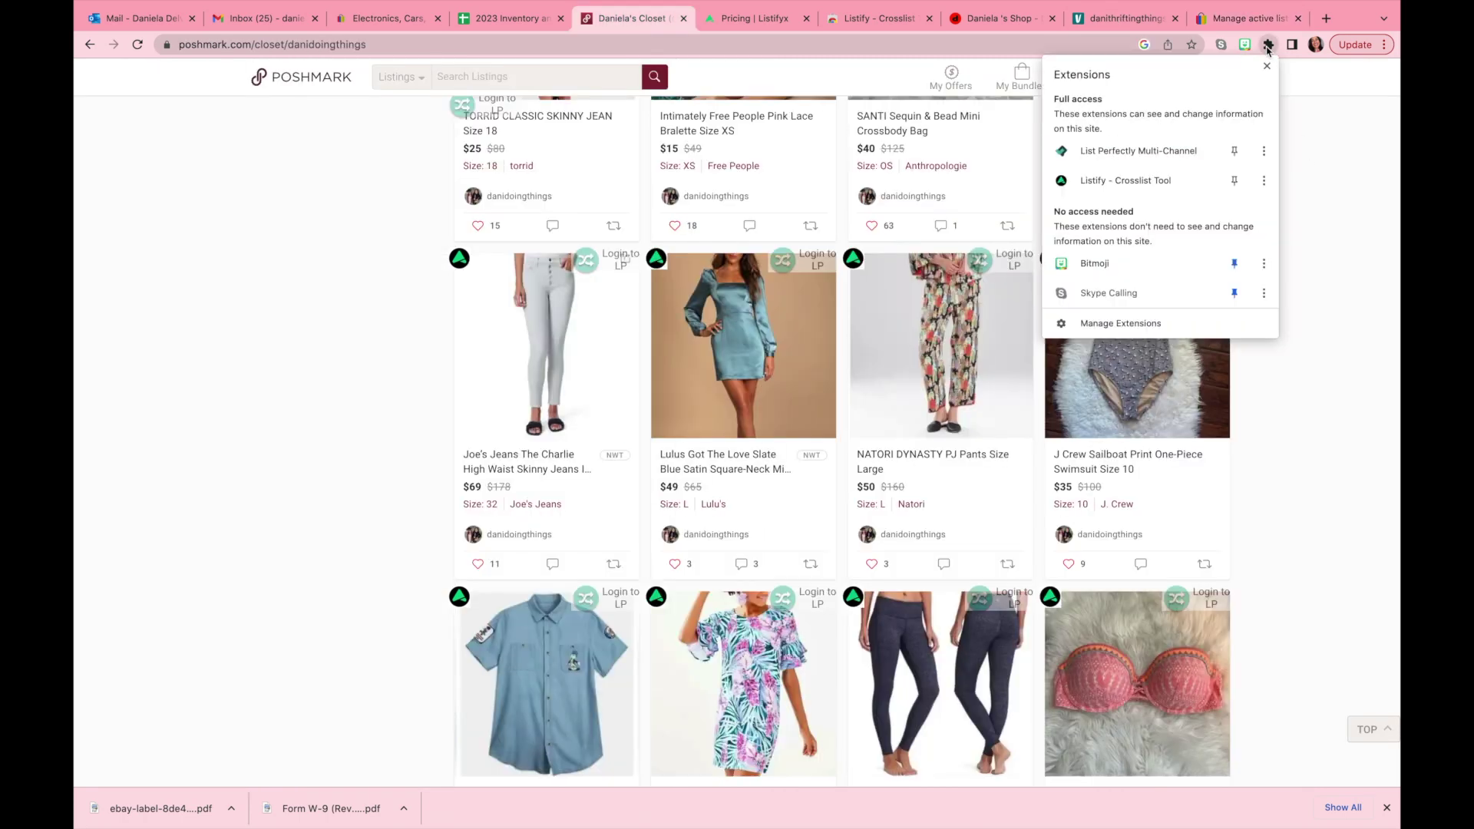
left_click(1168, 182)
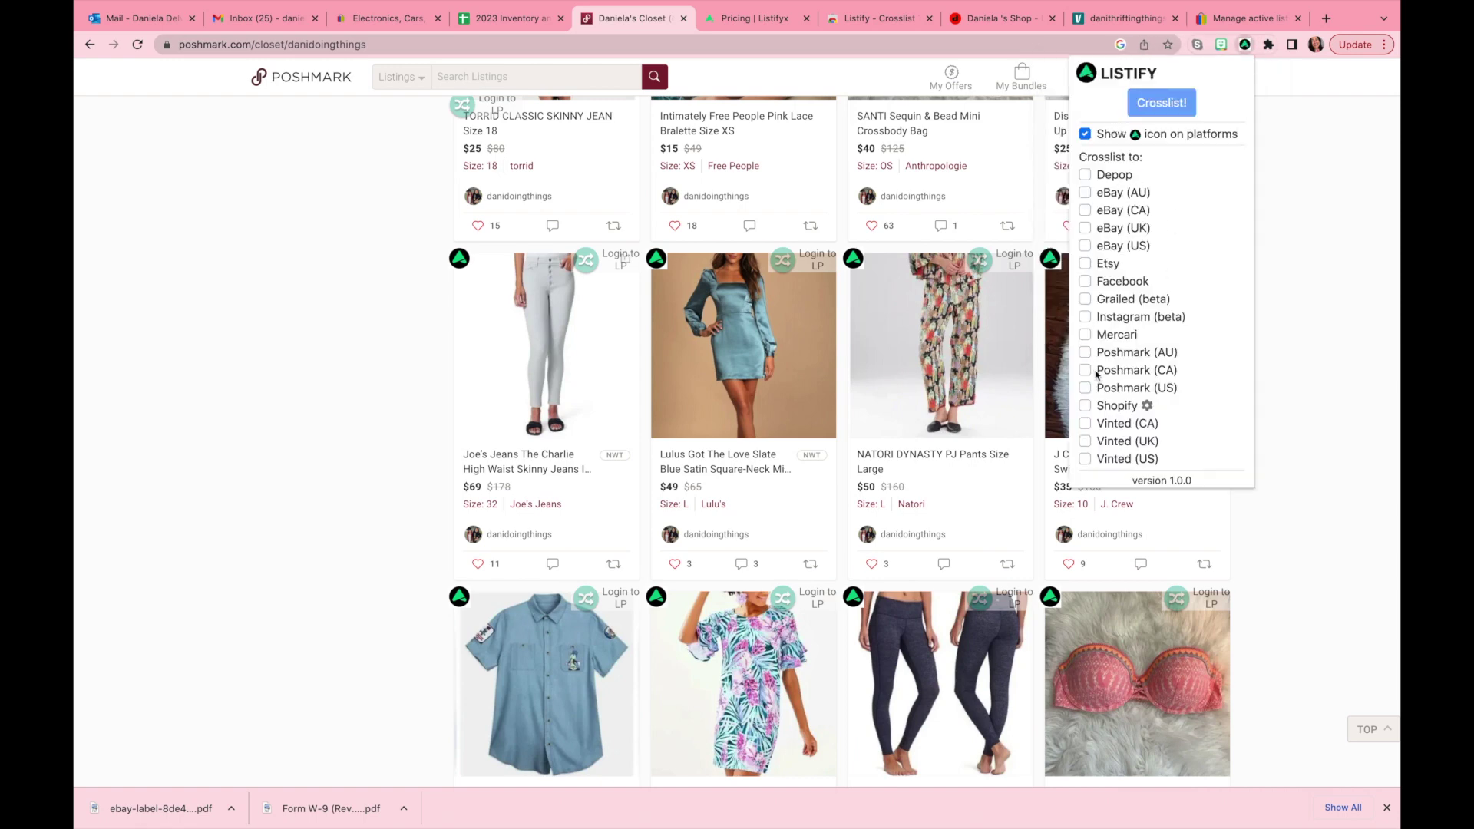
left_click(1084, 175)
left_click(1085, 247)
left_click(1085, 388)
left_click(1085, 388)
left_click(1084, 459)
left_click(1301, 329)
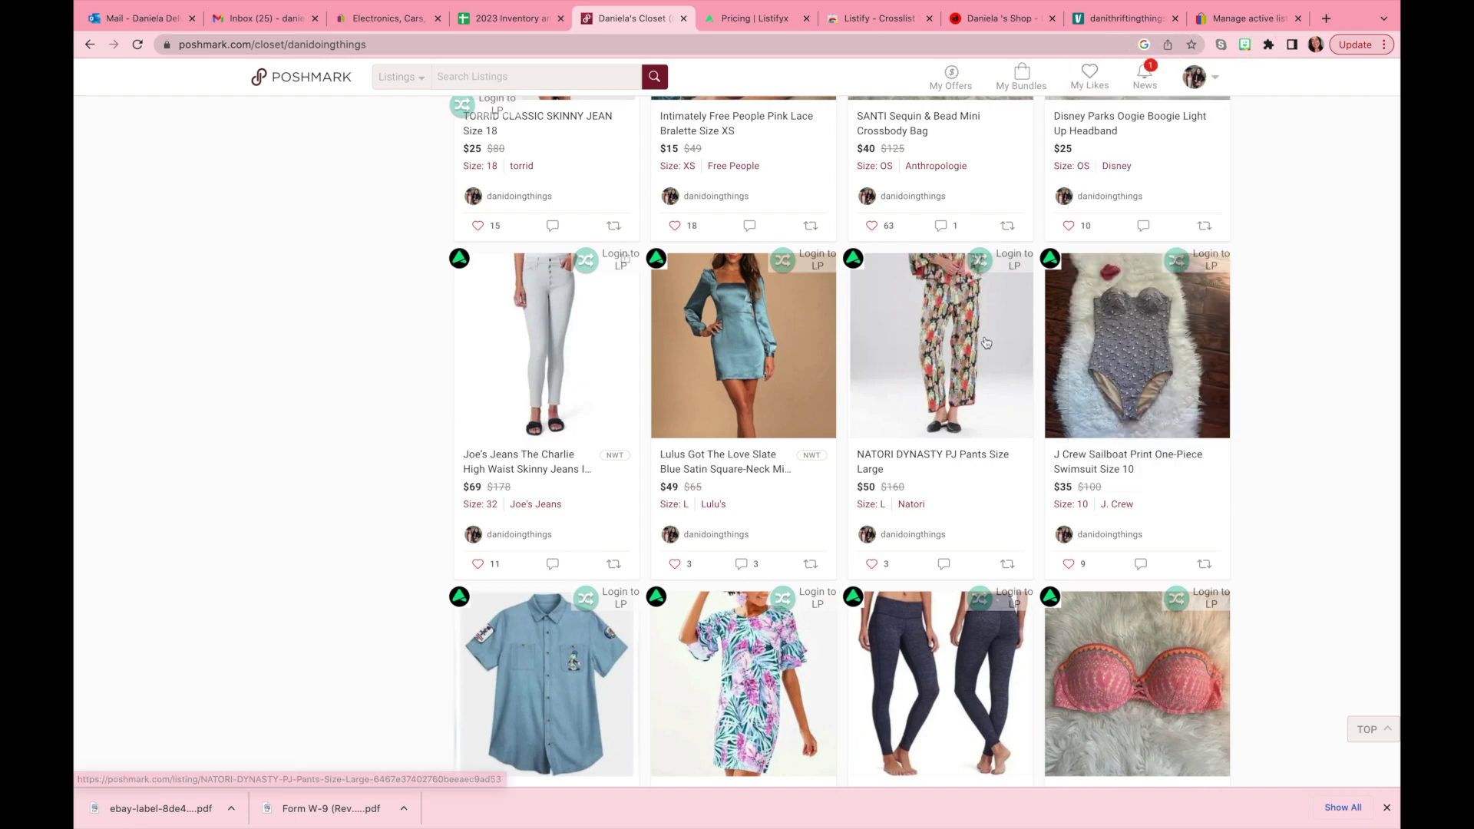
Crosslist the NATORI DYNASTY PJ Pants Poshmark listing via its Listify icon
left_click(856, 260)
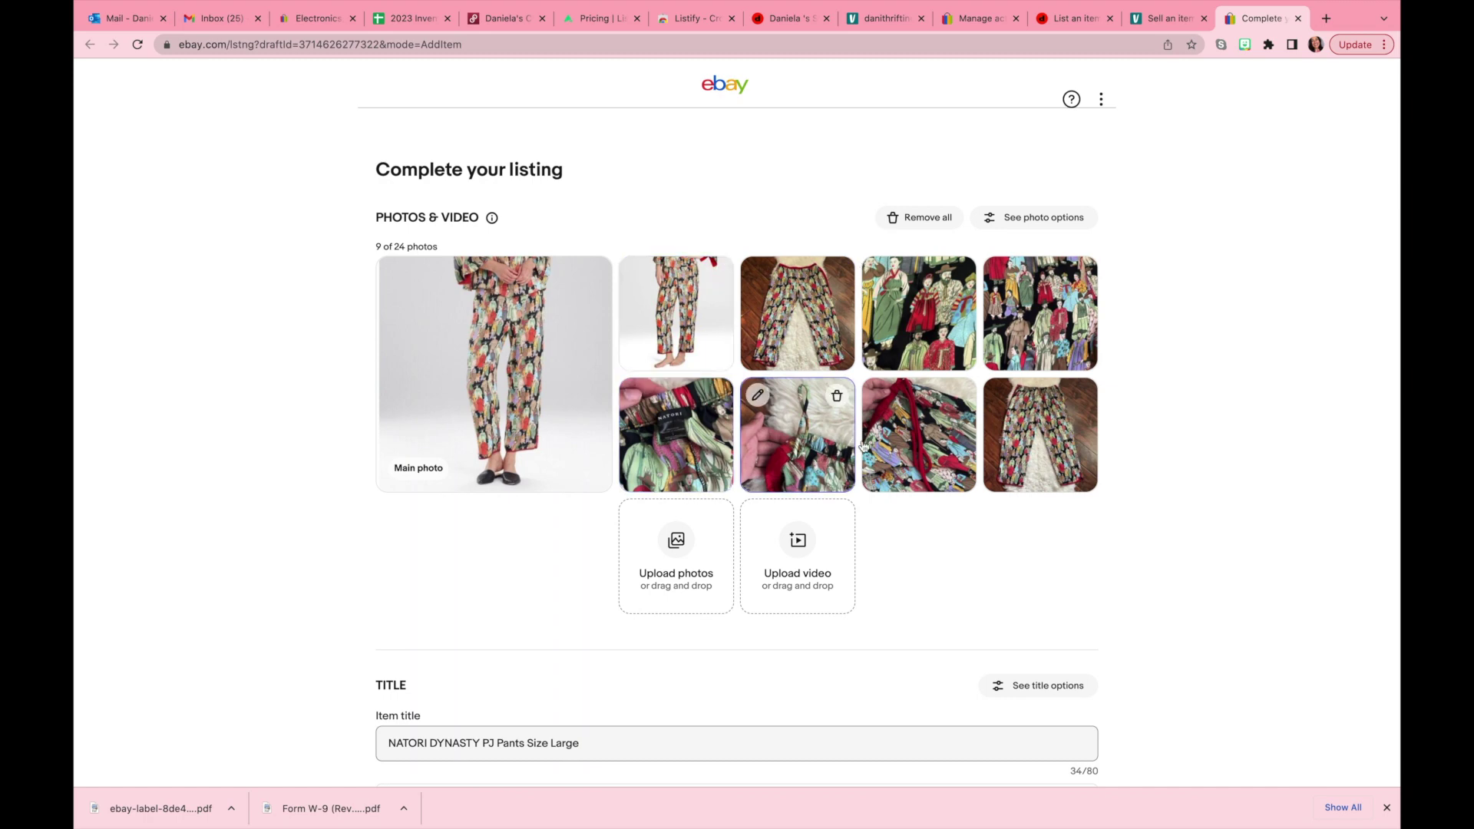
scroll(951, 522, "down", 1)
scroll(952, 522, "down", 2)
scroll(841, 508, "down", 3)
scroll(702, 651, "down", 2)
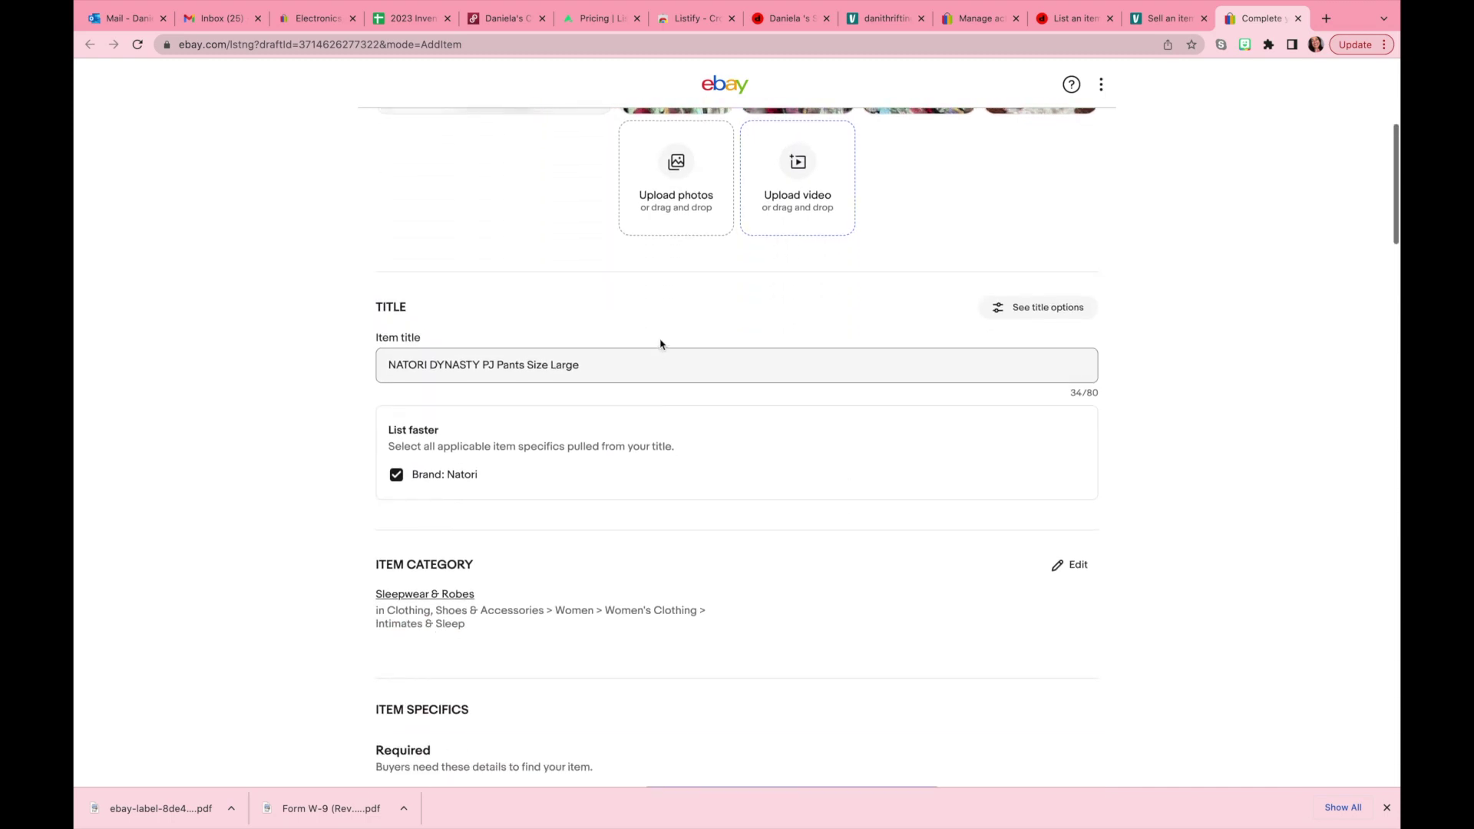
scroll(703, 651, "down", 2)
scroll(576, 633, "down", 3)
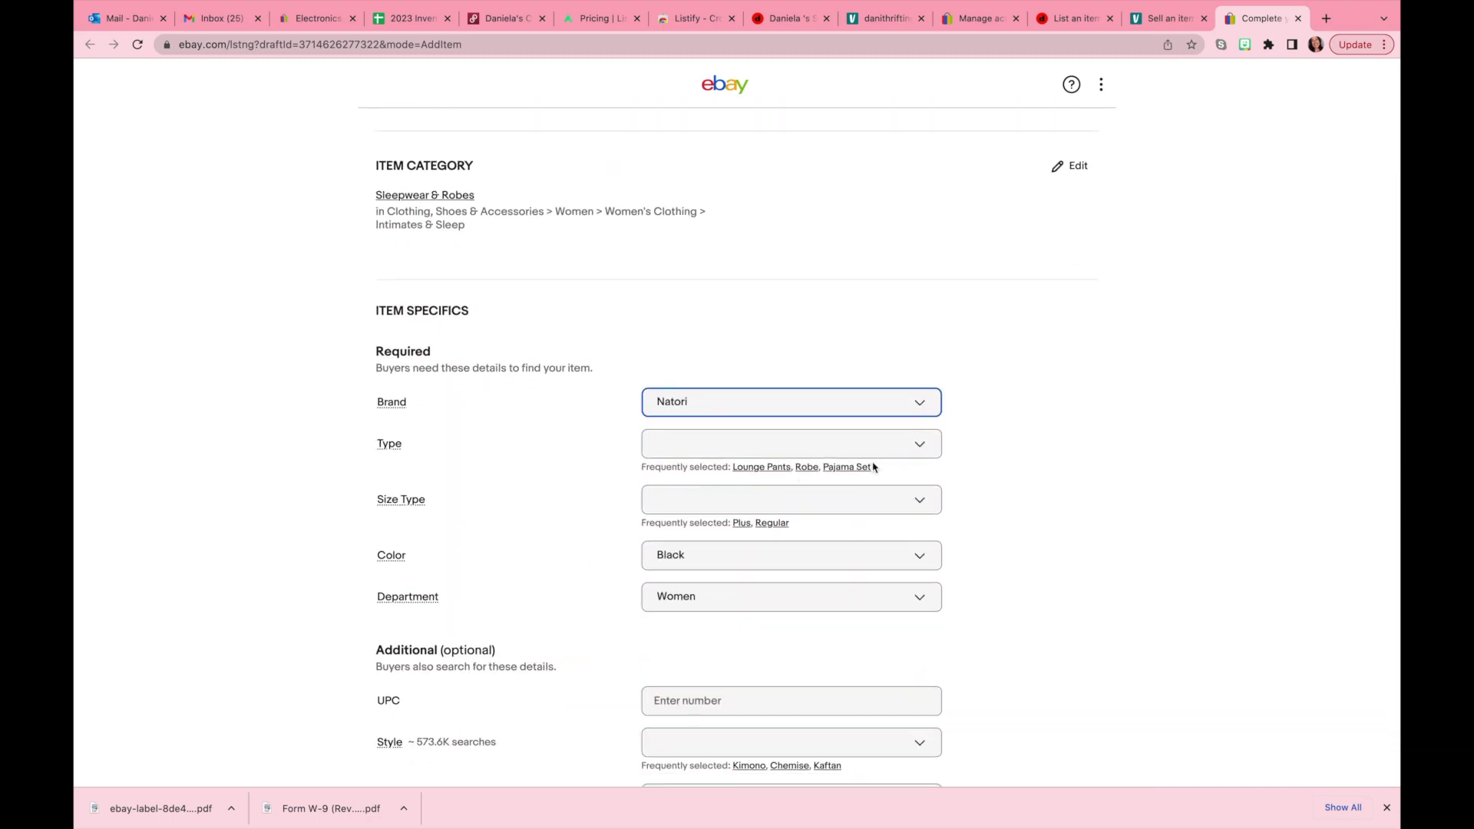
Set the eBay item type to Pajama Pants and size type to Regular
left_click(920, 449)
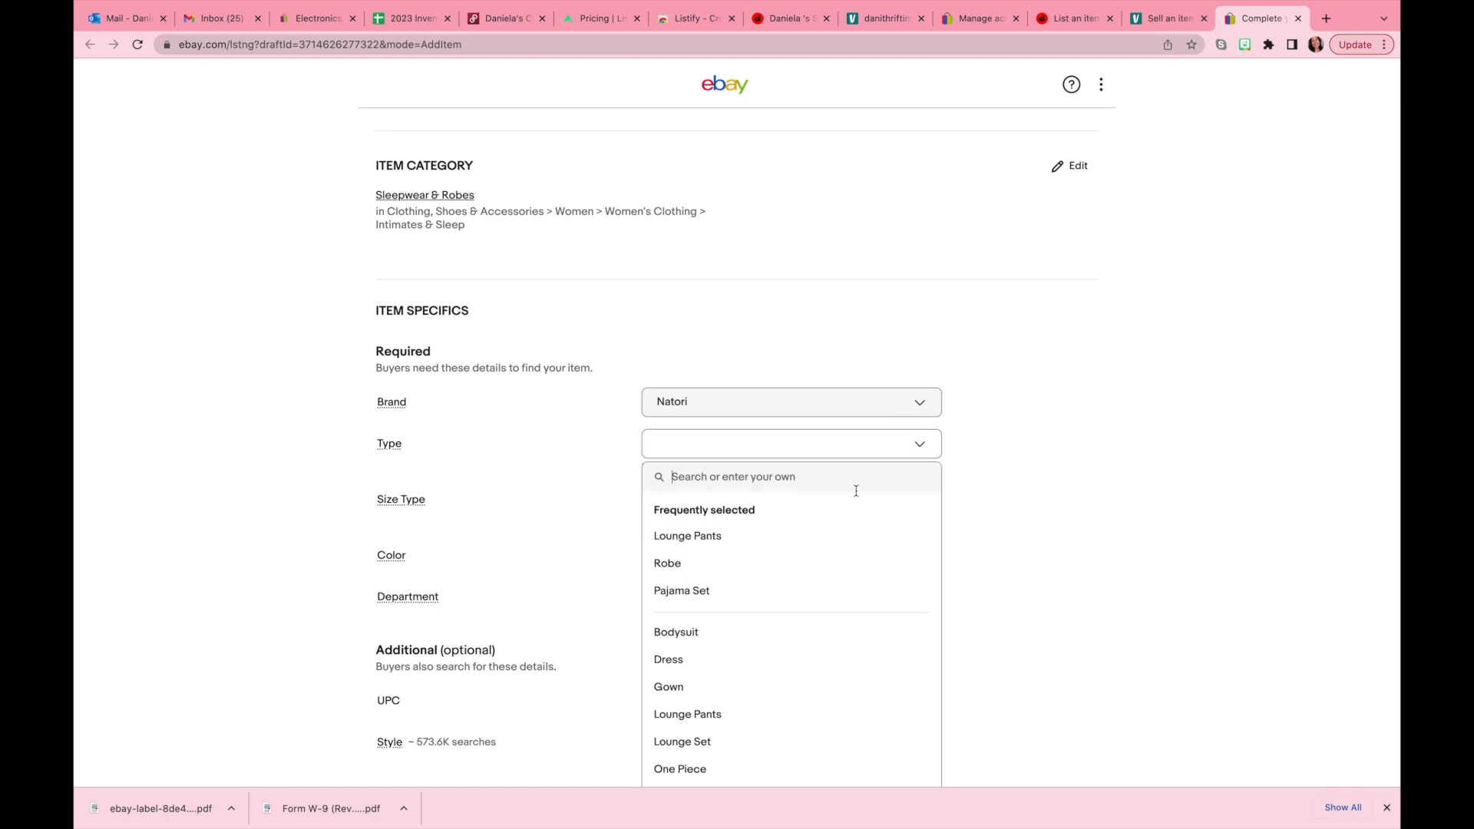
left_click(815, 451)
left_click(815, 452)
type("paj")
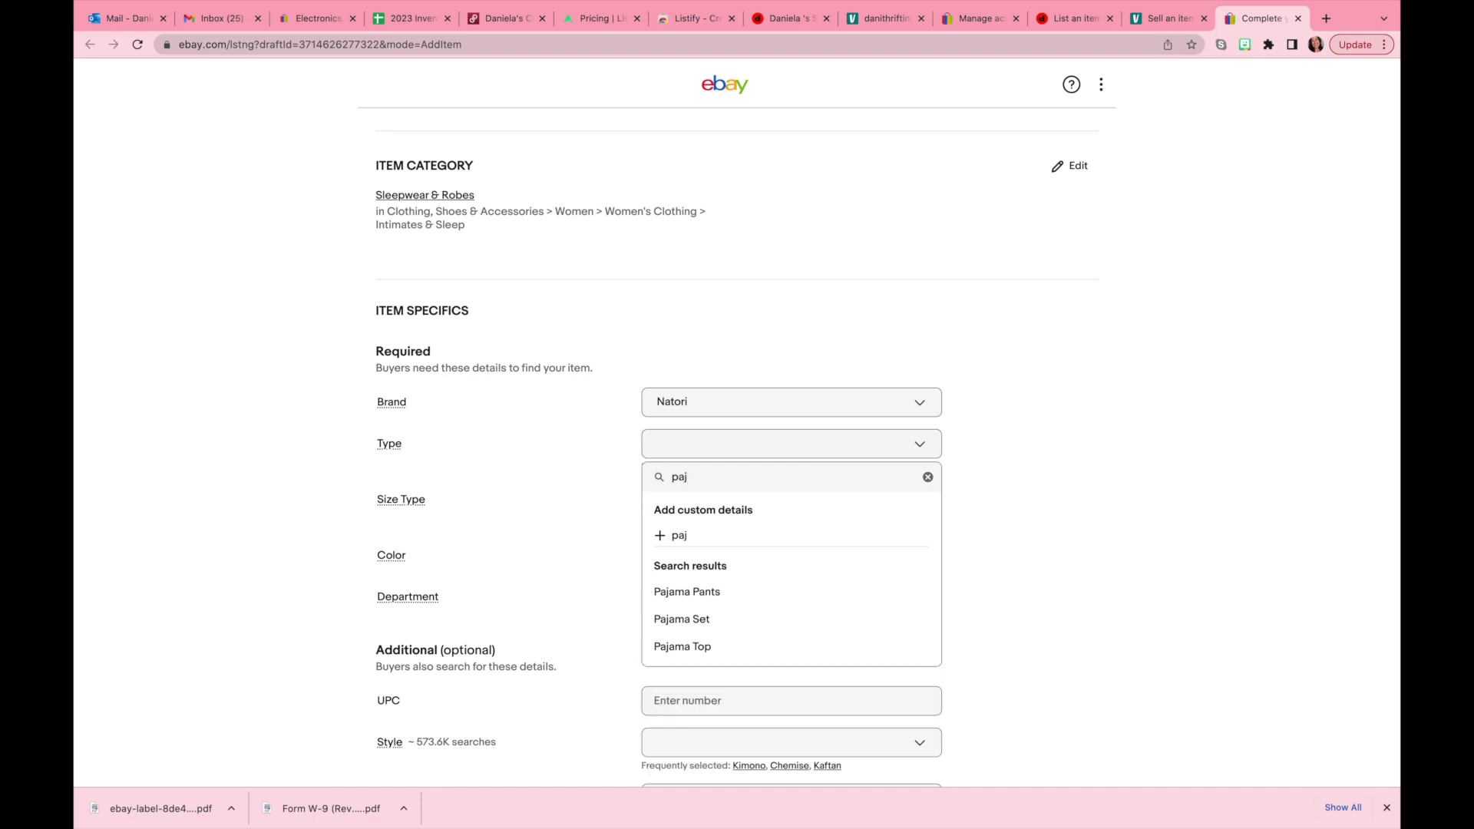
left_click(687, 591)
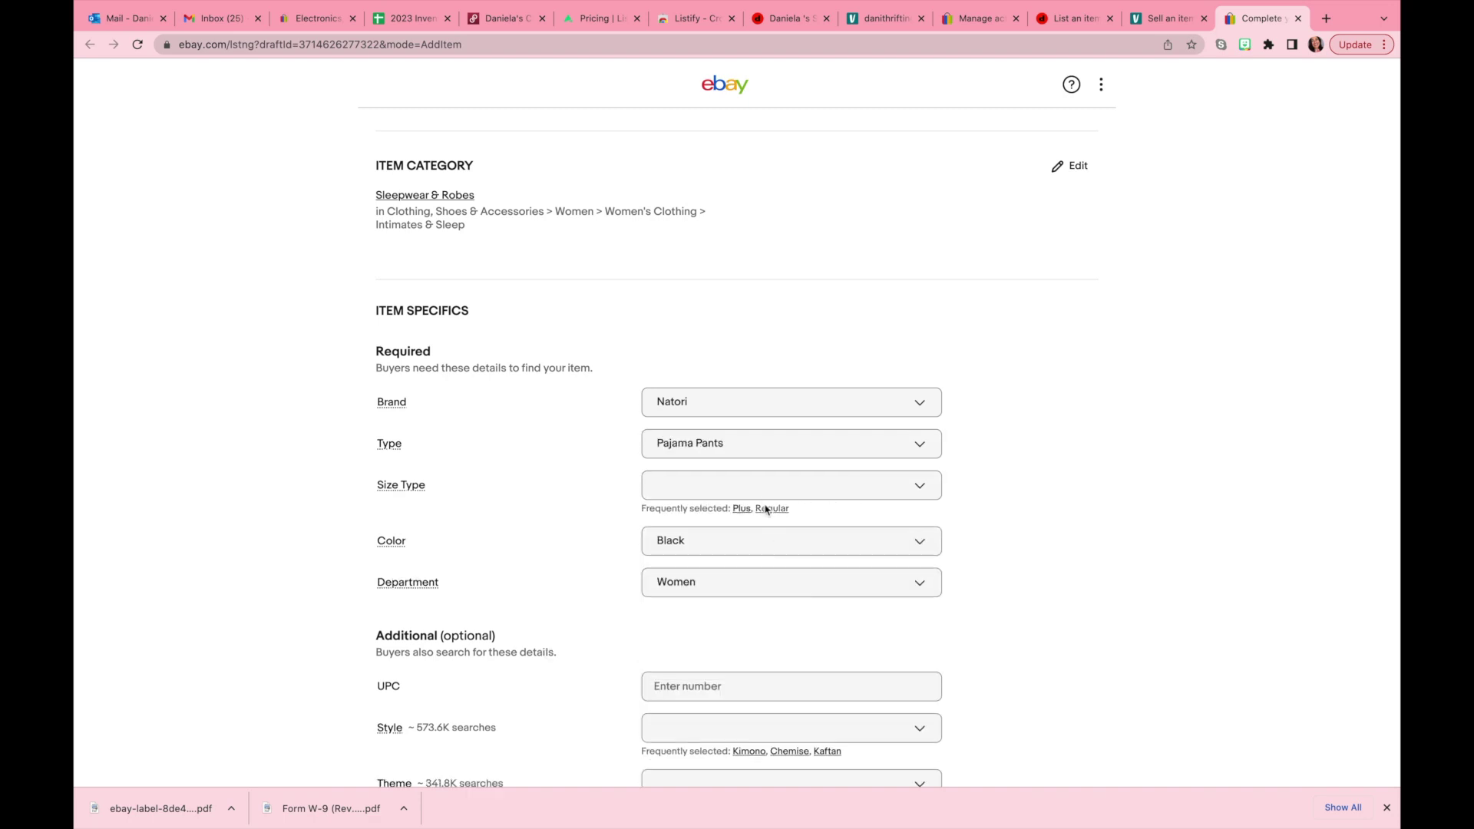
left_click(769, 508)
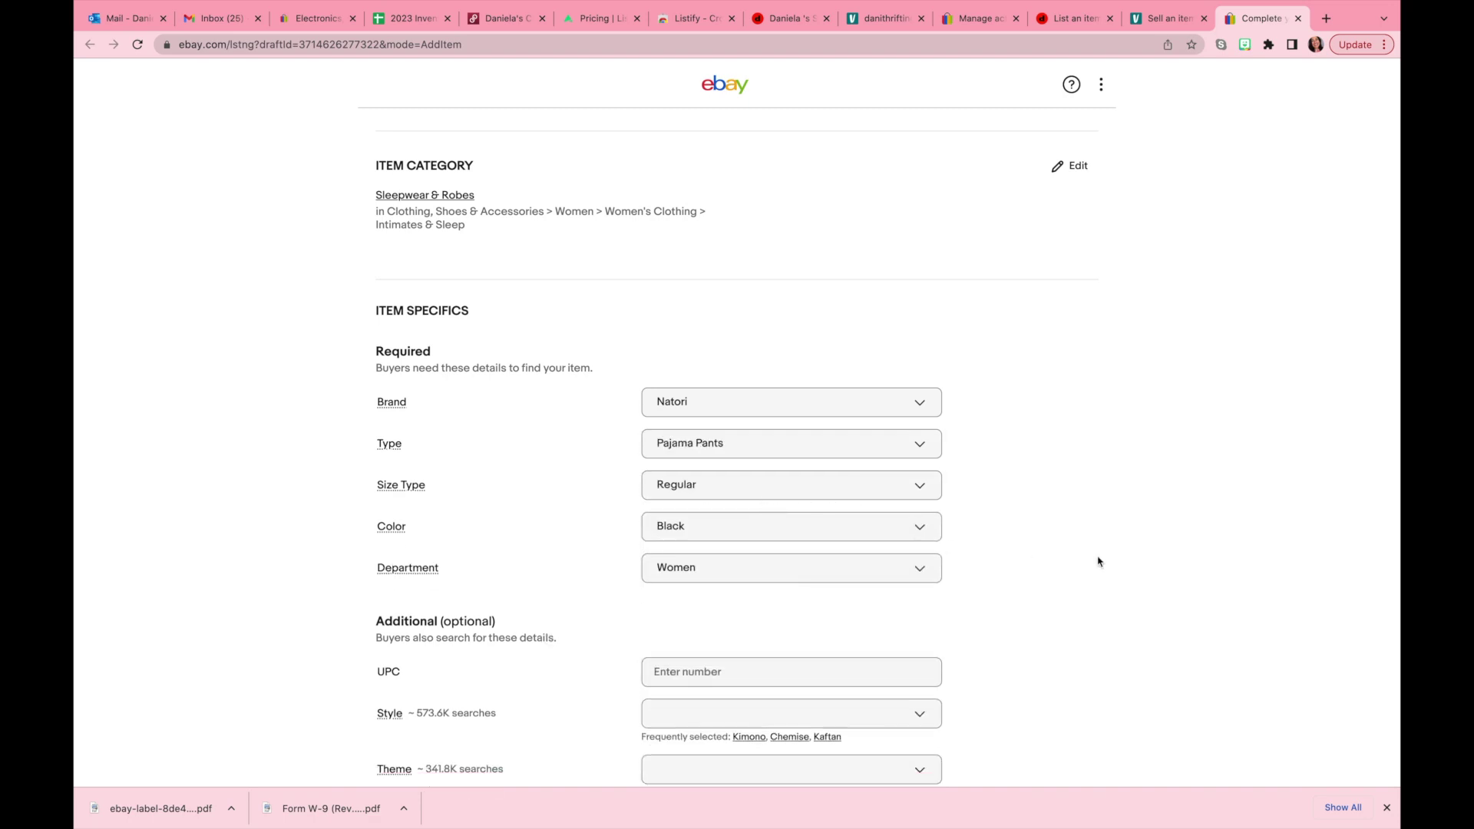
scroll(1059, 667, "down", 5)
scroll(1059, 667, "down", 3)
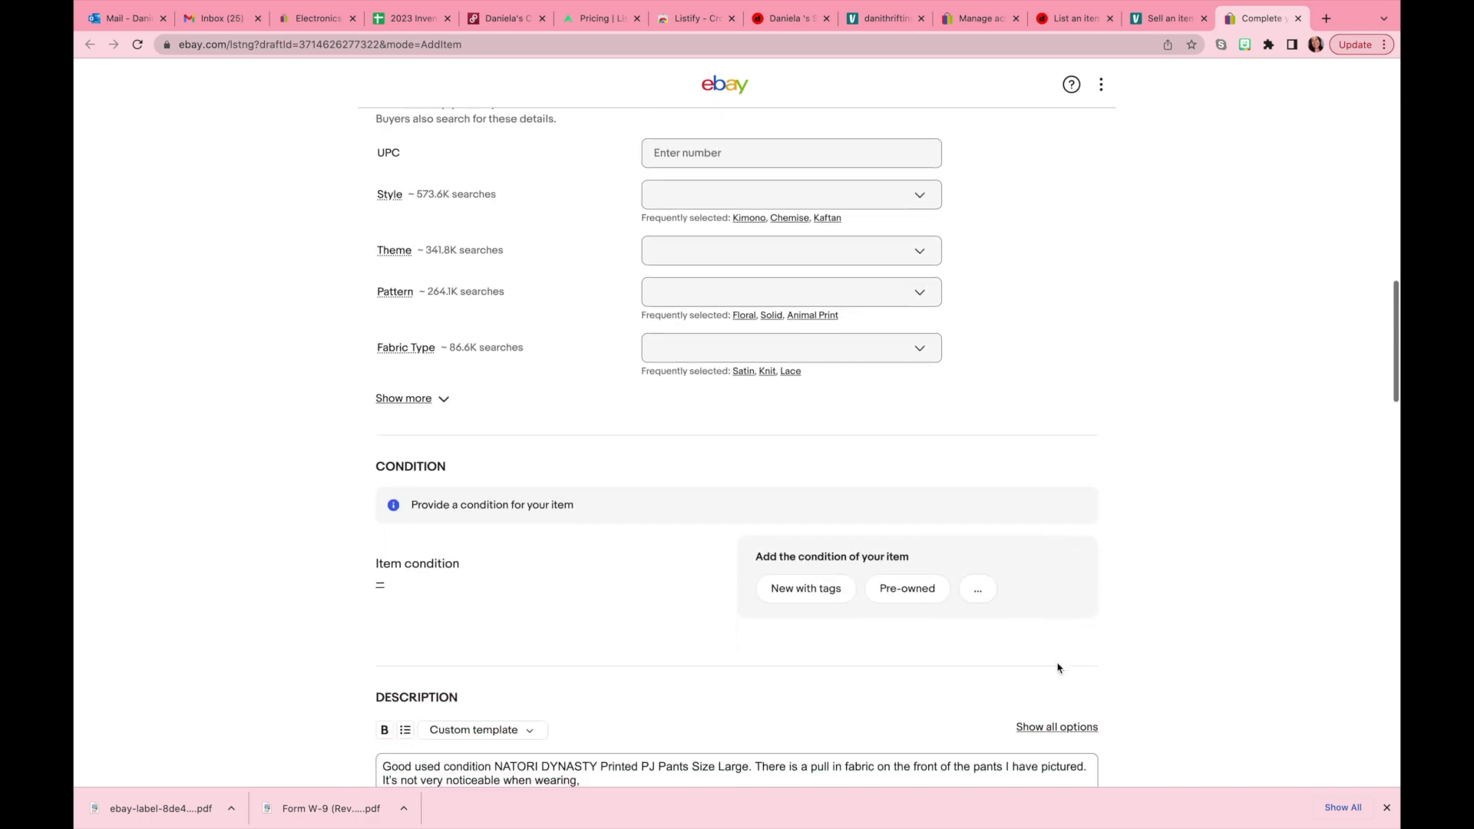
scroll(1059, 668, "down", 2)
Mark the pants Pre-owned with the condition description 'Excellent'
left_click(907, 427)
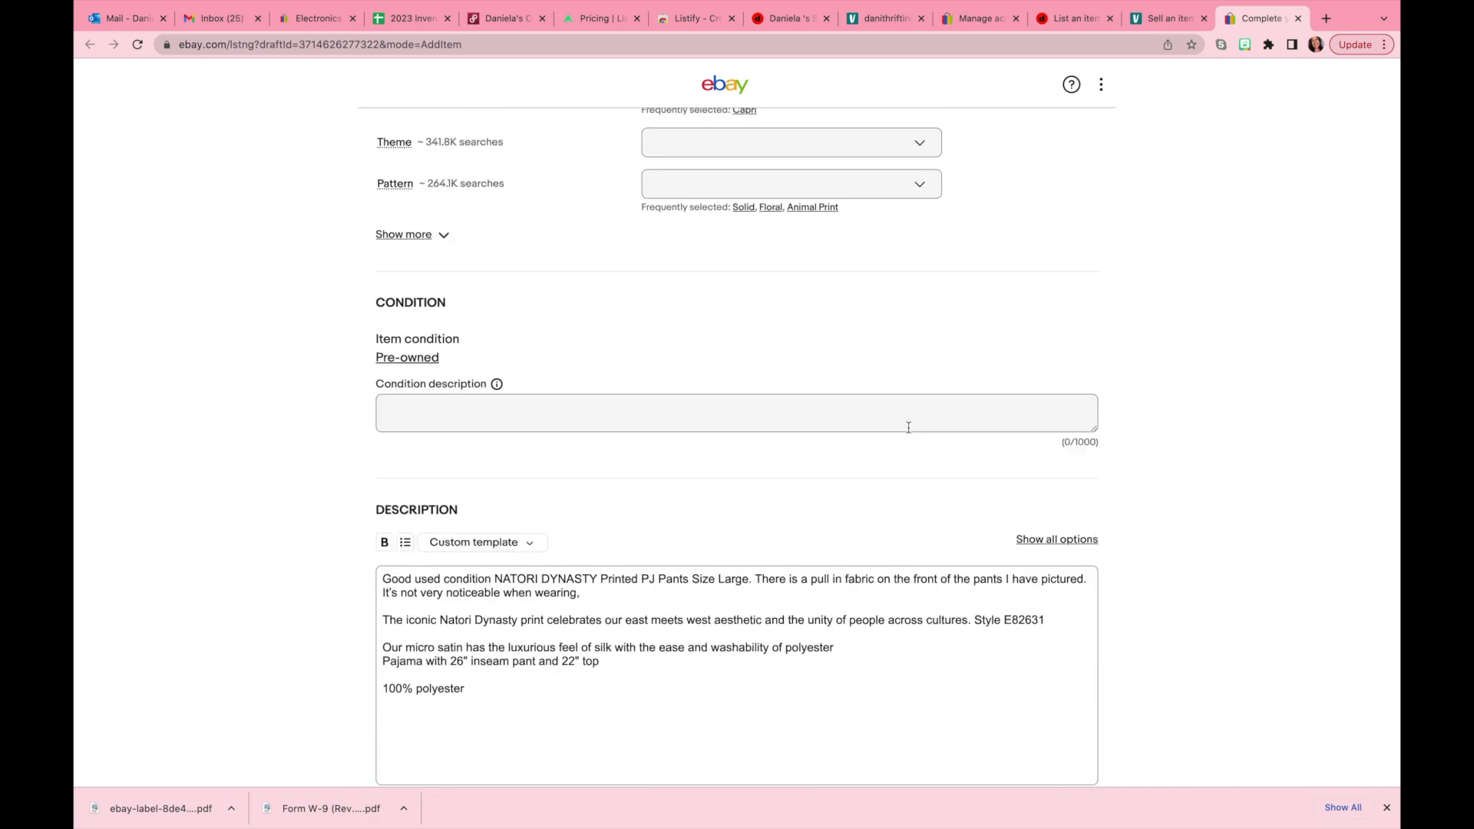
left_click(704, 415)
type("Exc")
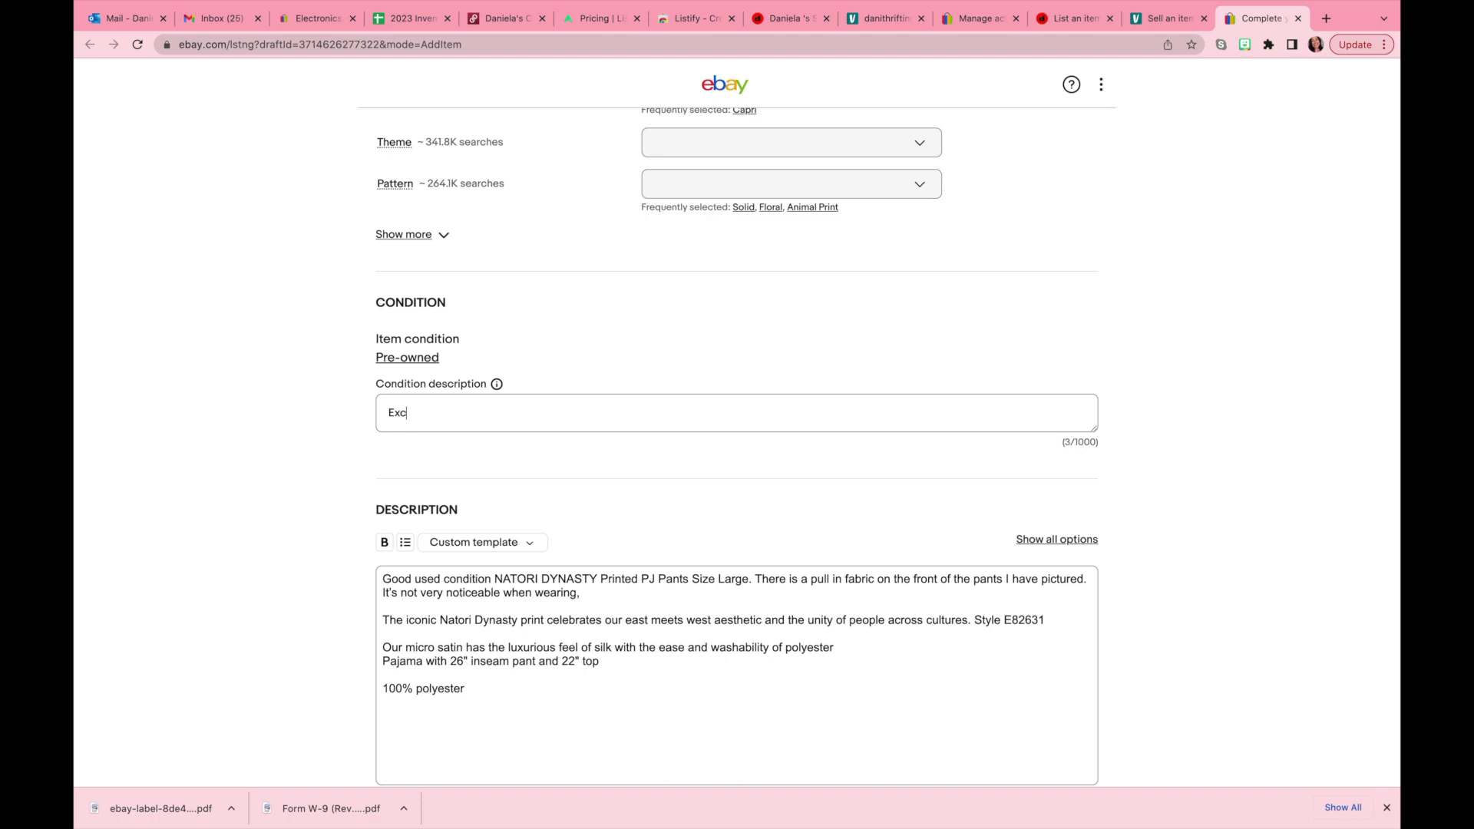
type("ellent")
left_click(1137, 426)
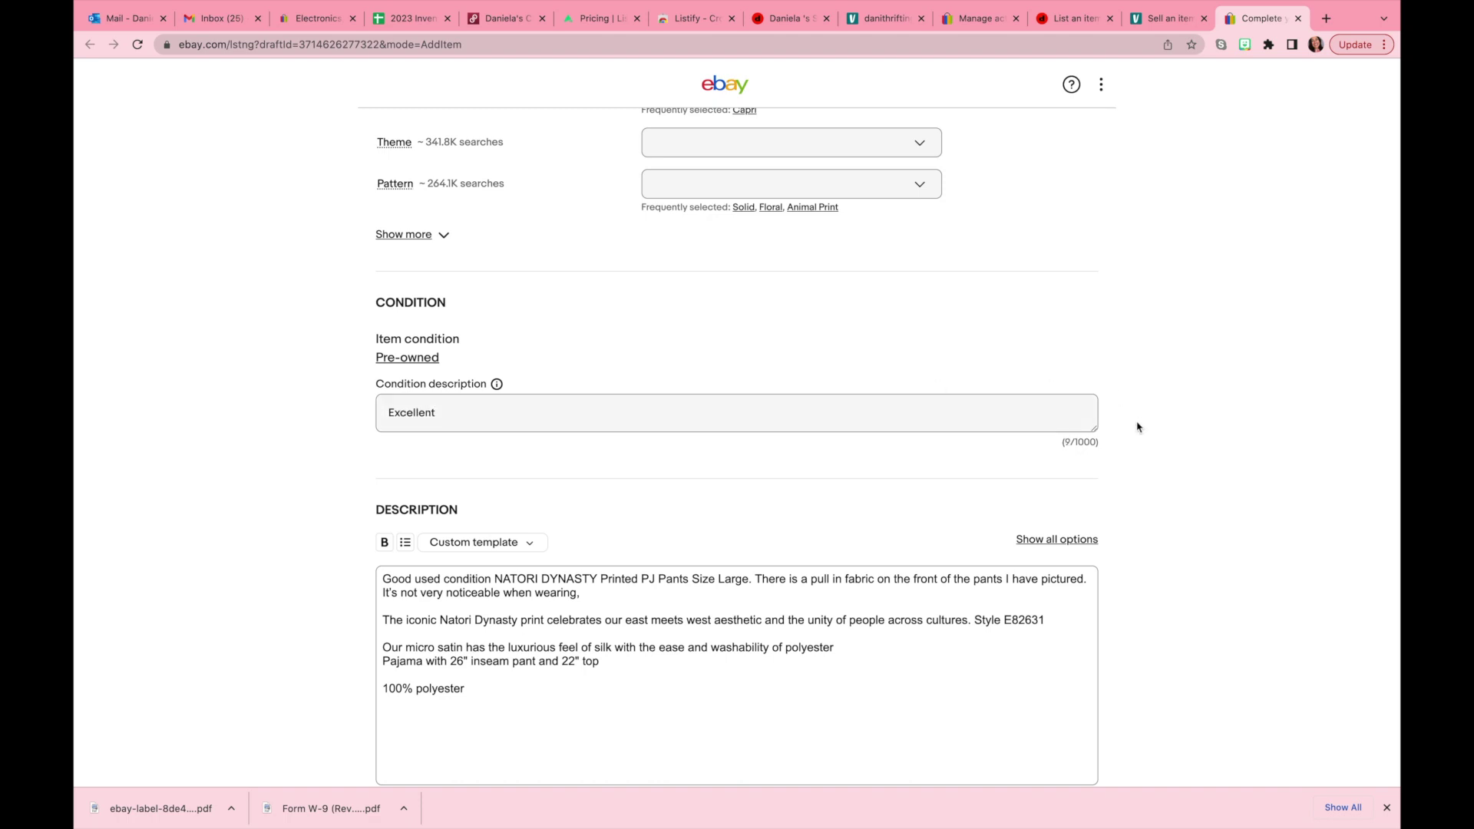
scroll(628, 630, "up", 5)
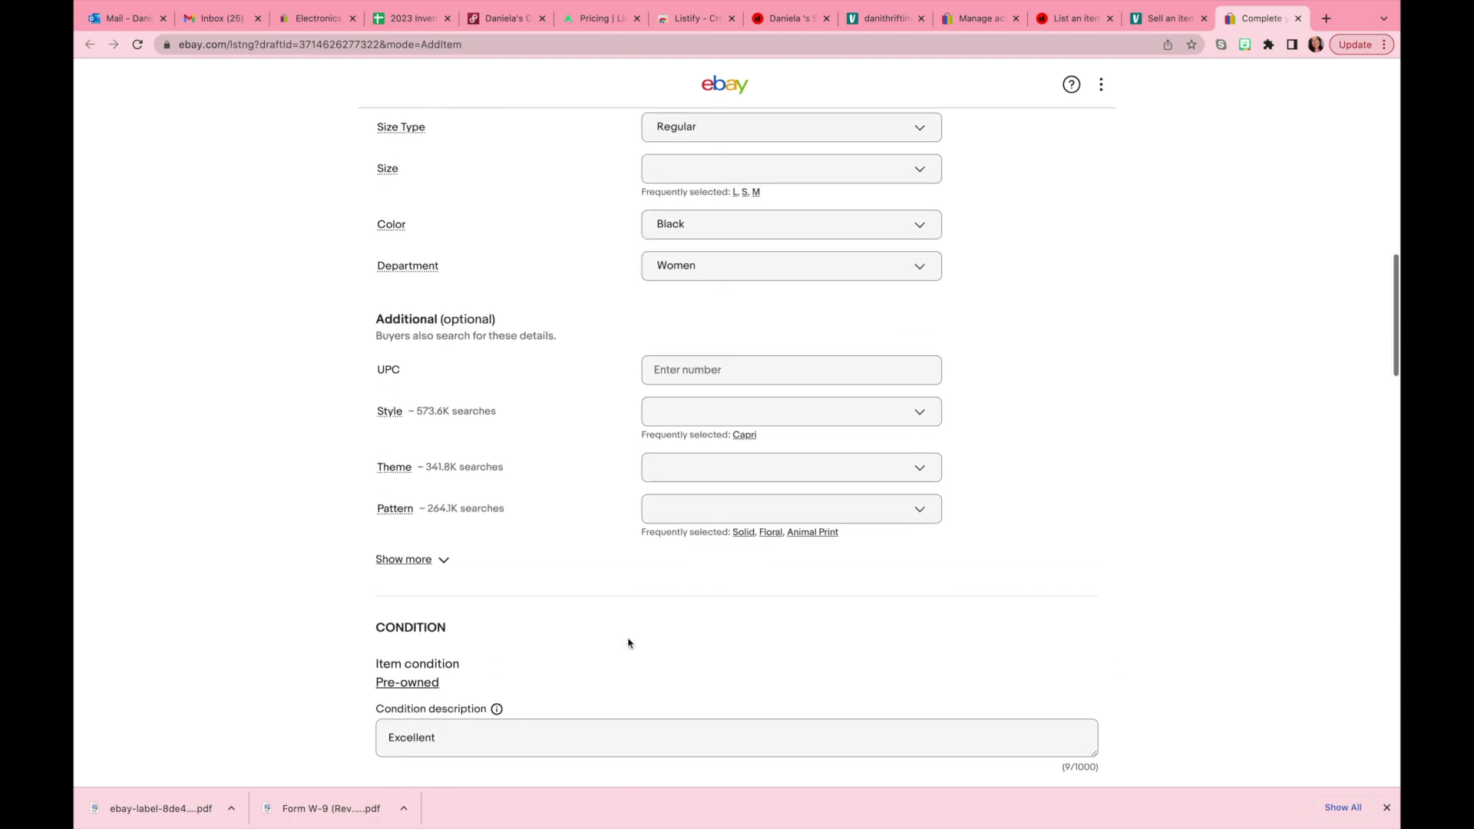
scroll(629, 642, "down", 3)
scroll(629, 643, "up", 5)
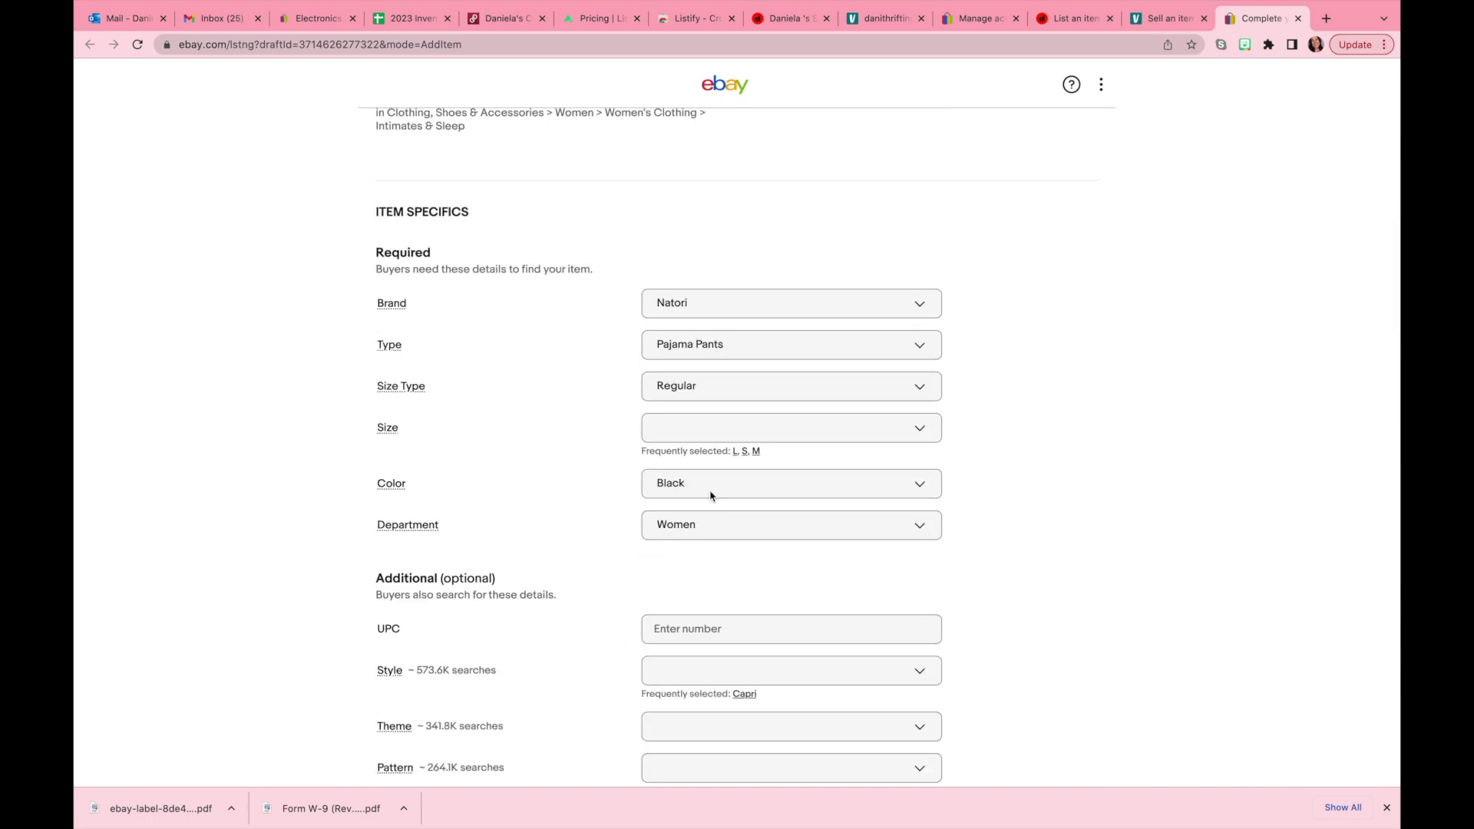
scroll(758, 415, "up", 5)
scroll(758, 414, "up", 2)
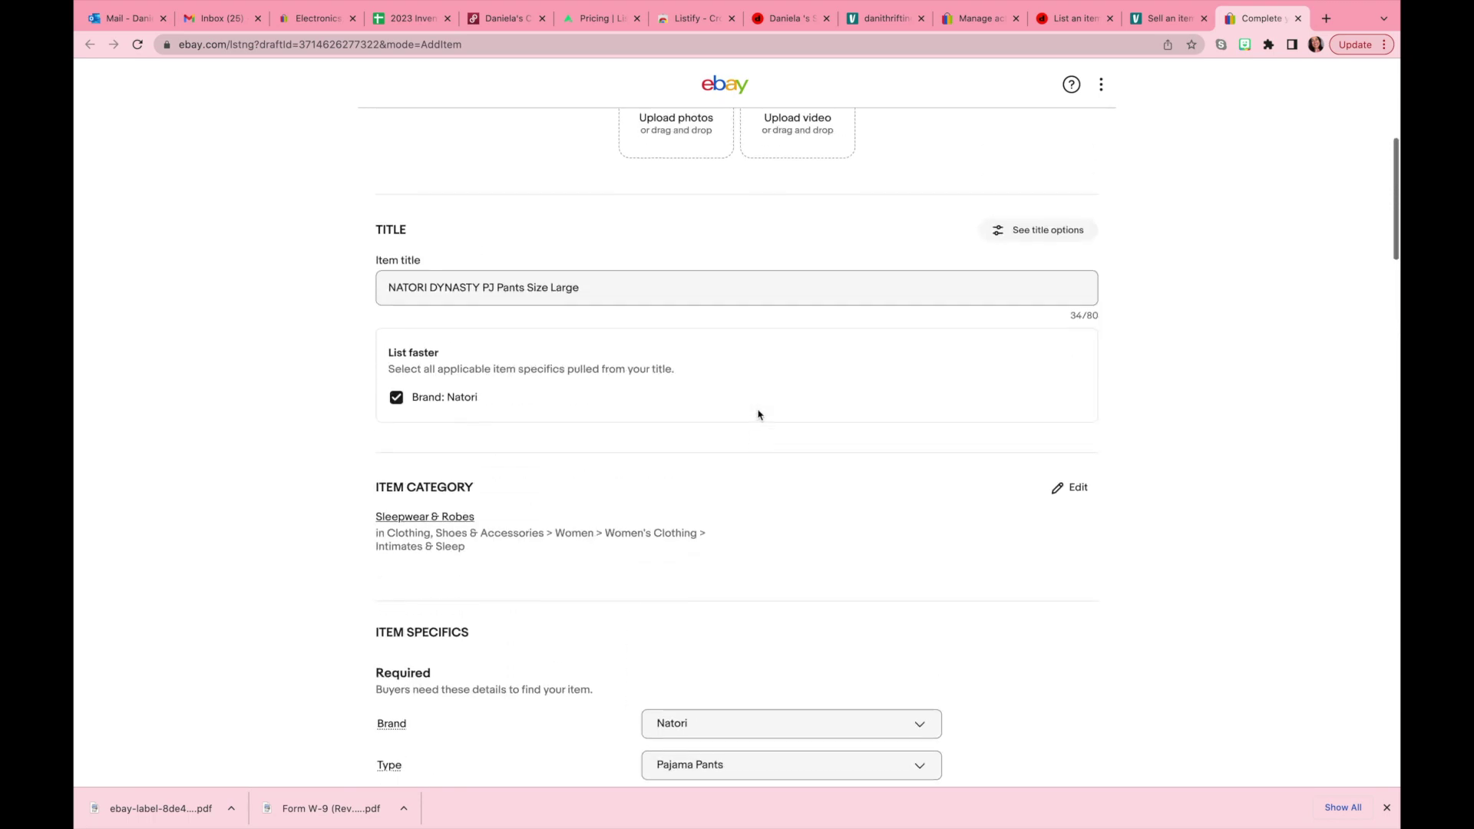
scroll(758, 414, "down", 4)
scroll(759, 414, "down", 1)
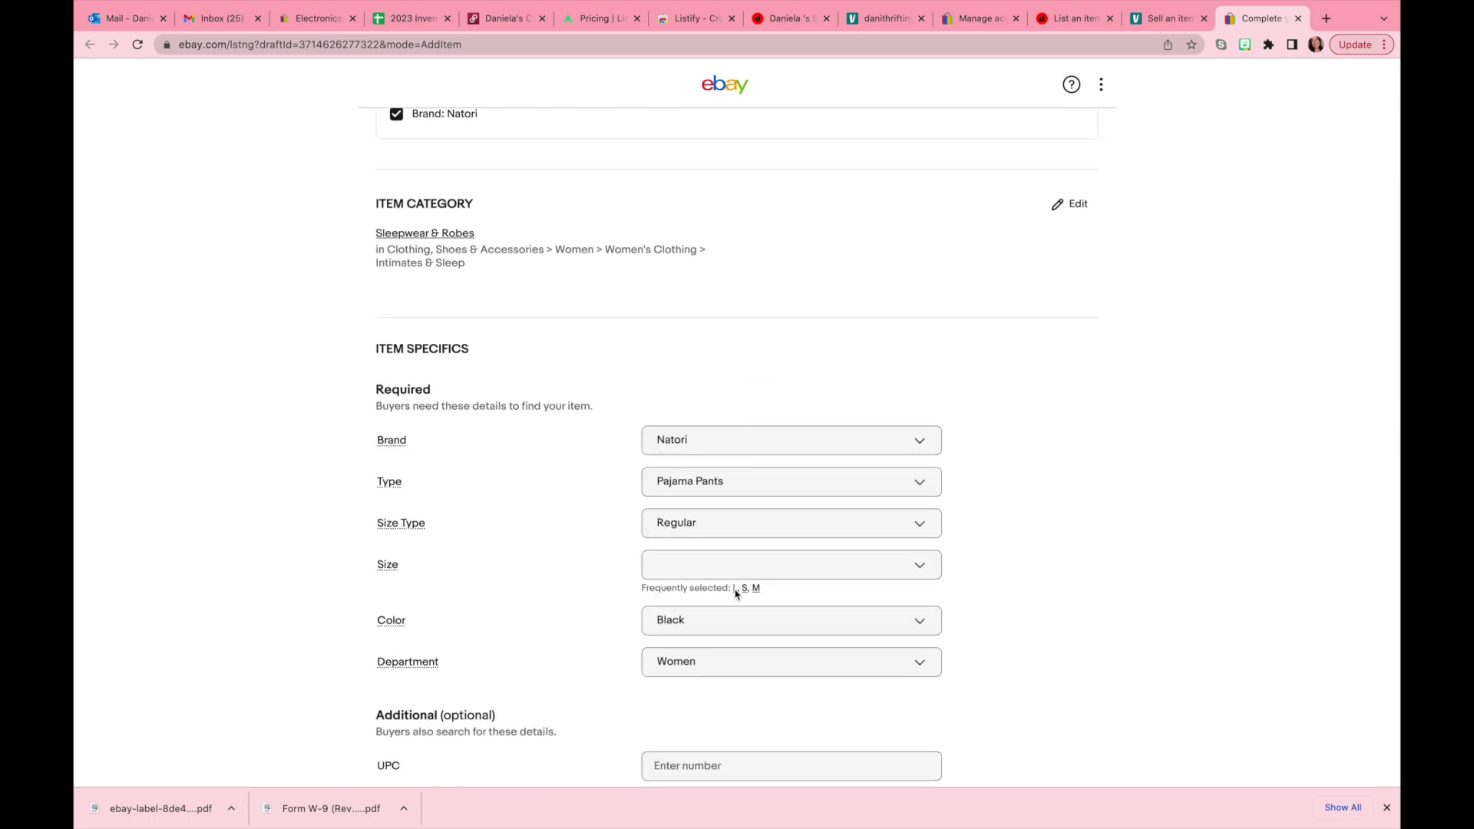
Give the pants size L and turn on volume pricing discounts
left_click(736, 588)
scroll(1050, 668, "down", 10)
scroll(1048, 668, "down", 3)
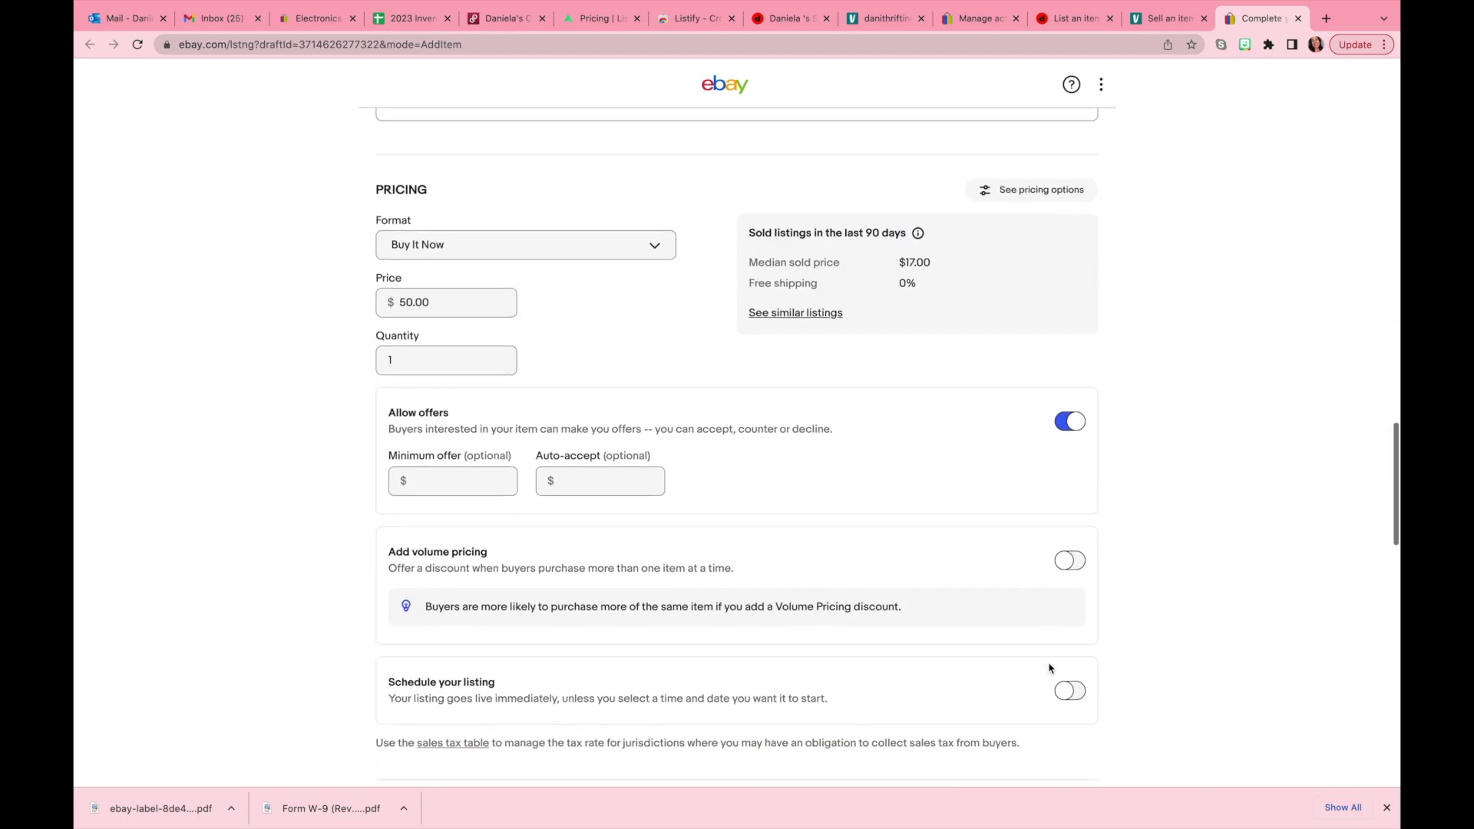
scroll(1050, 668, "down", 1)
scroll(668, 508, "down", 2)
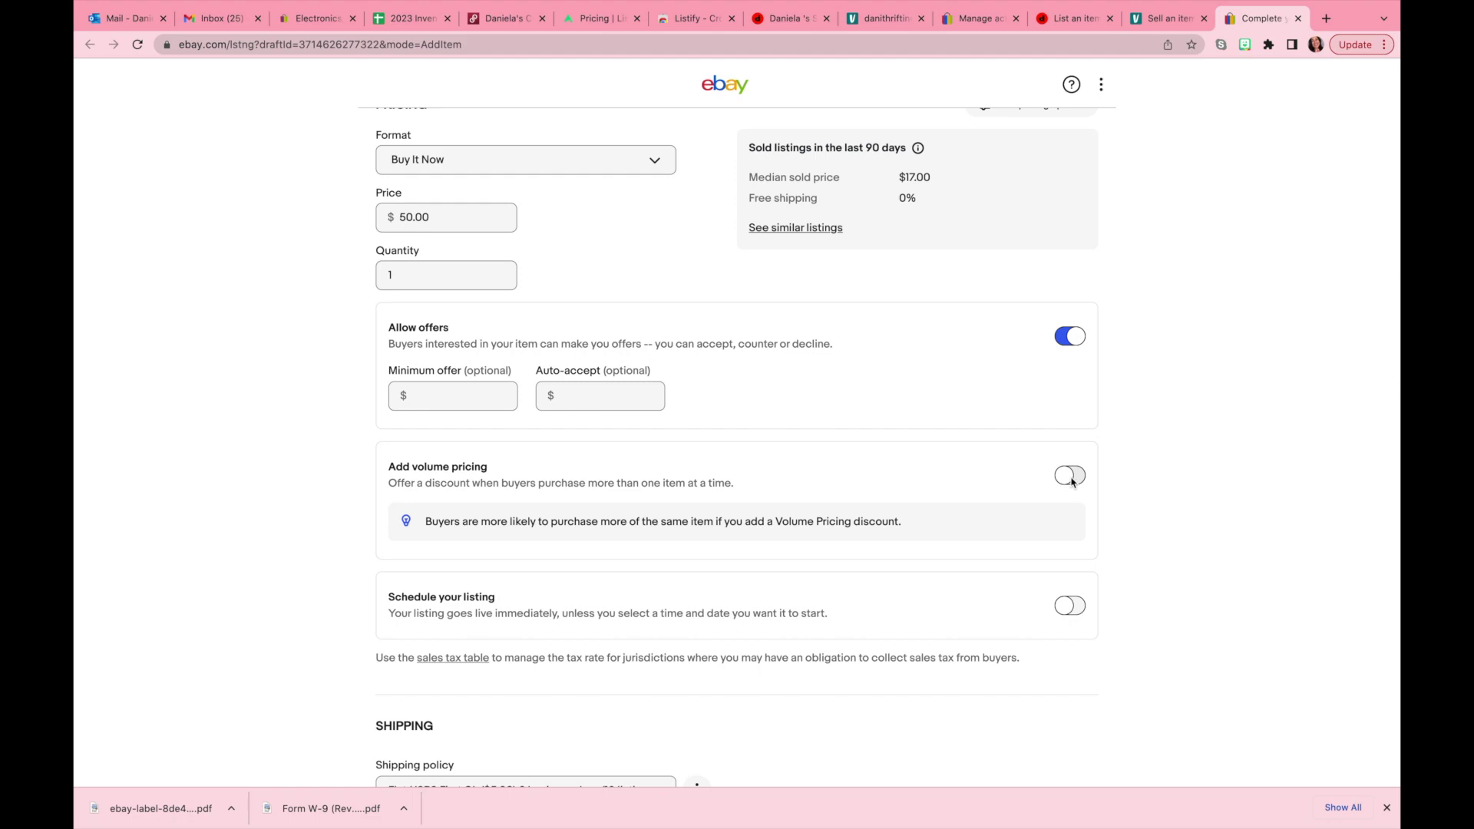
left_click(1069, 475)
scroll(909, 524, "down", 5)
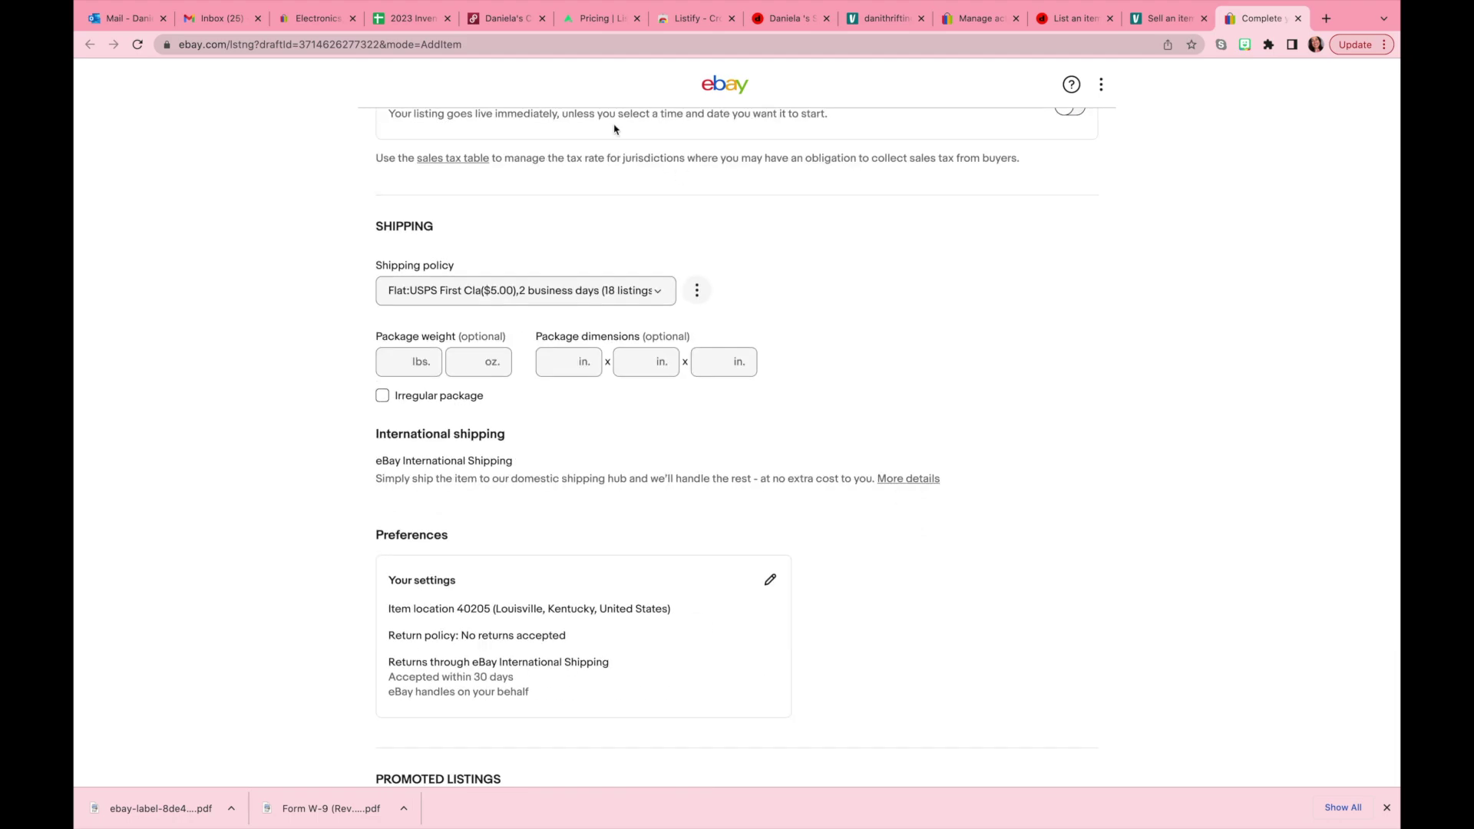
scroll(610, 514, "down", 5)
scroll(610, 576, "down", 2)
scroll(611, 576, "down", 5)
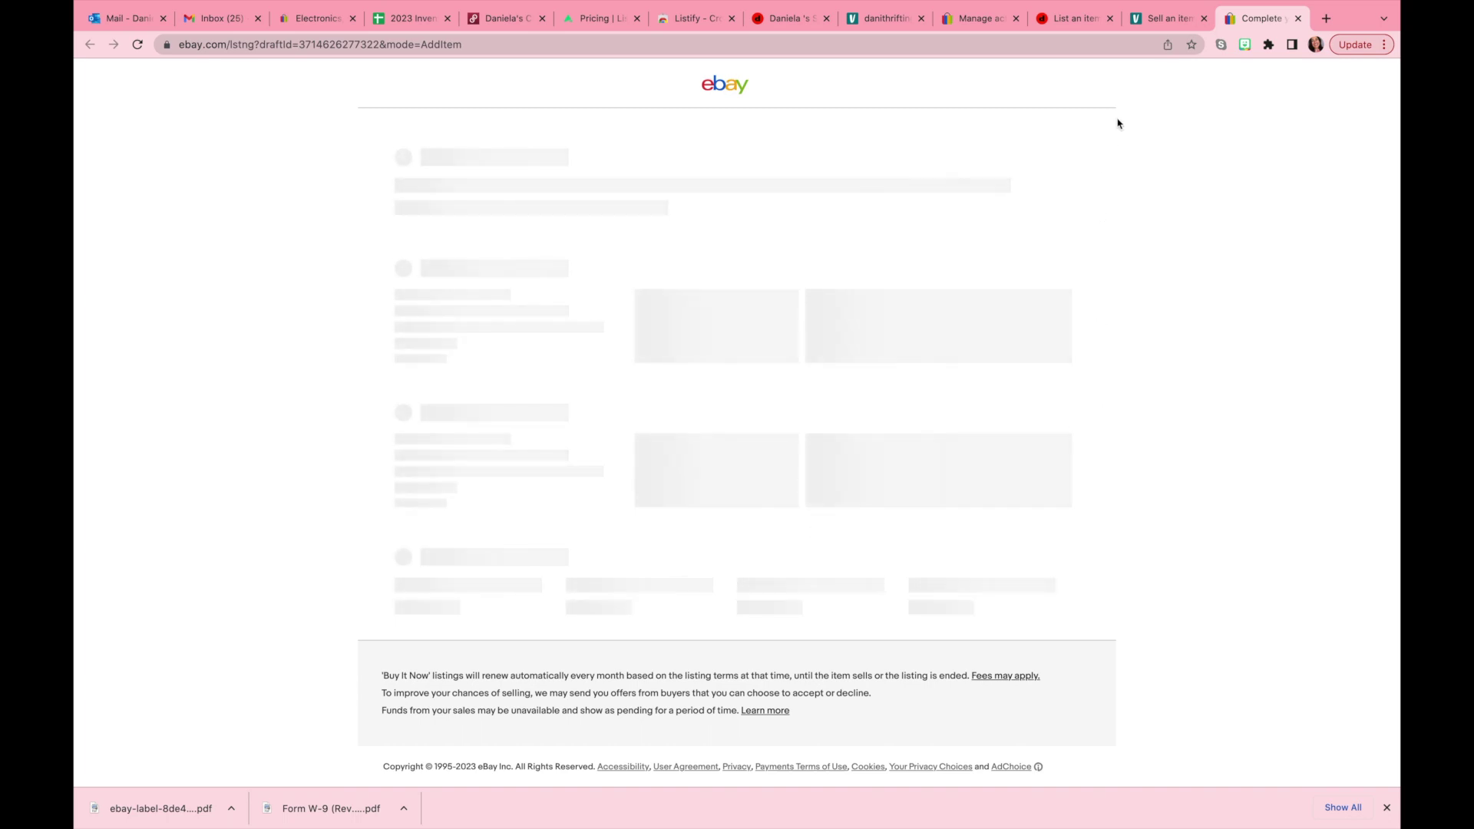
Remove the first two photos from the Vinted item, leaving seven
left_click(1168, 18)
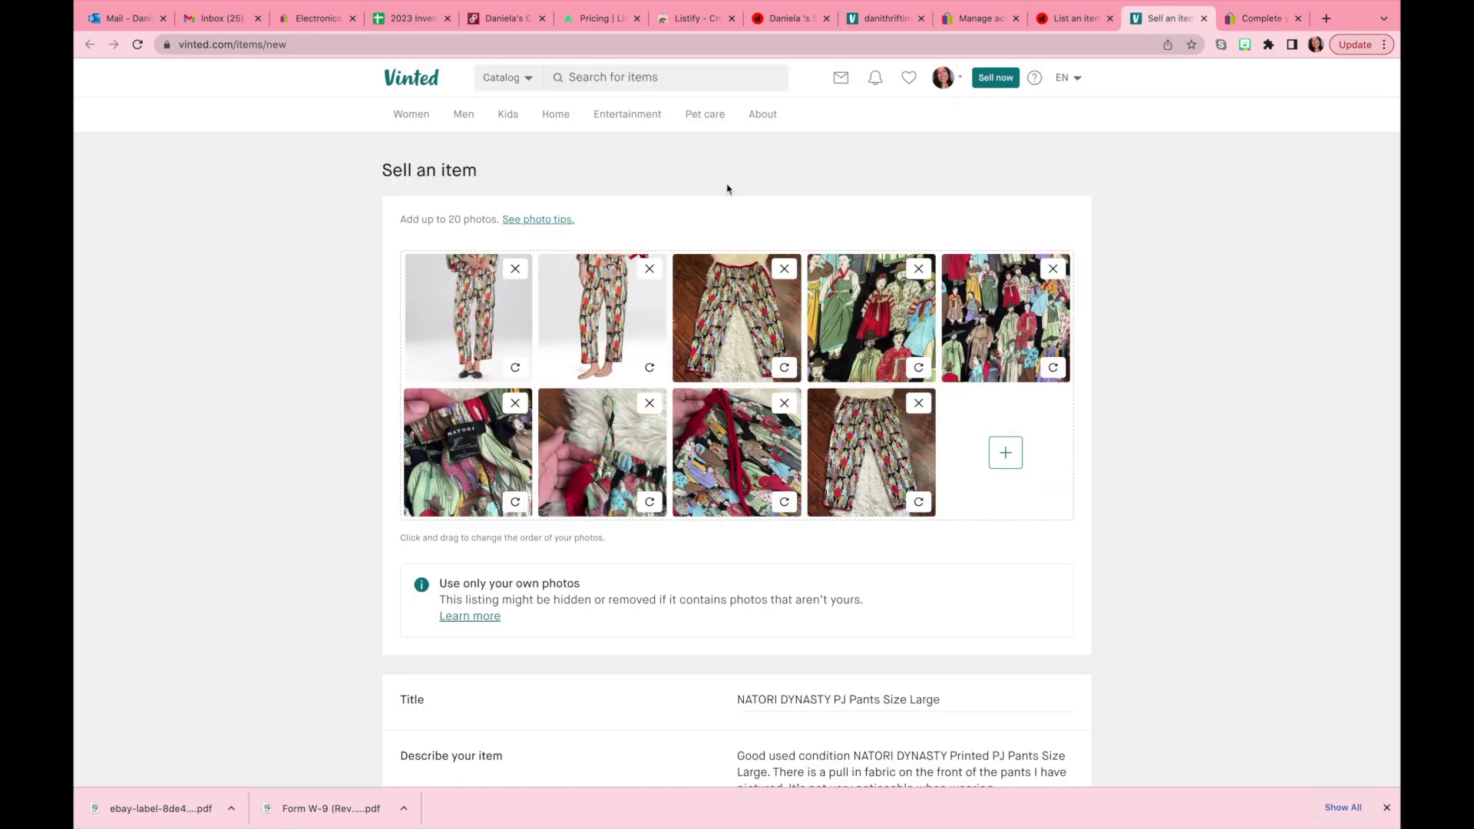
left_click(648, 268)
left_click(515, 270)
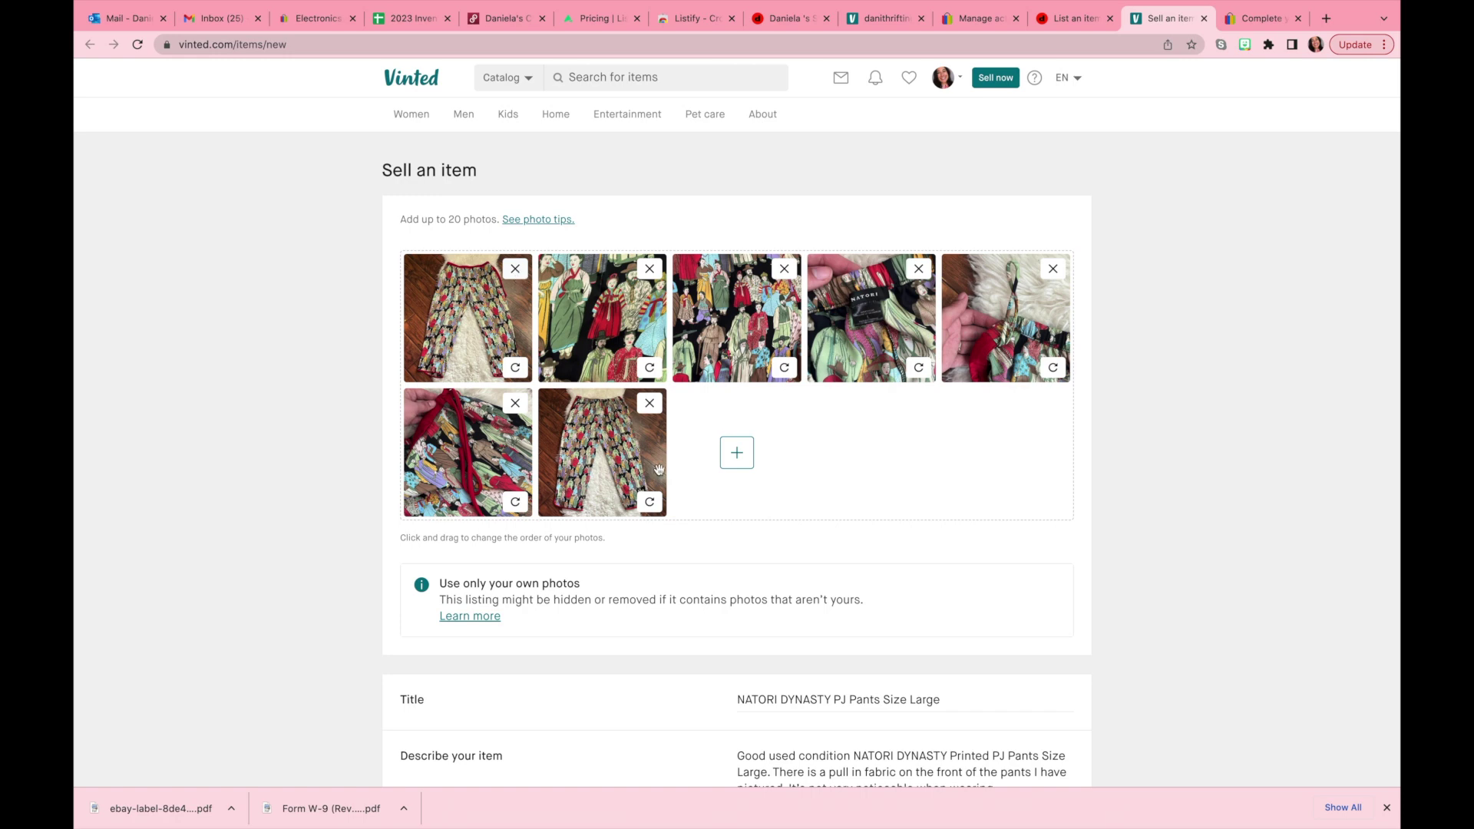
scroll(699, 627, "down", 1)
scroll(699, 628, "down", 3)
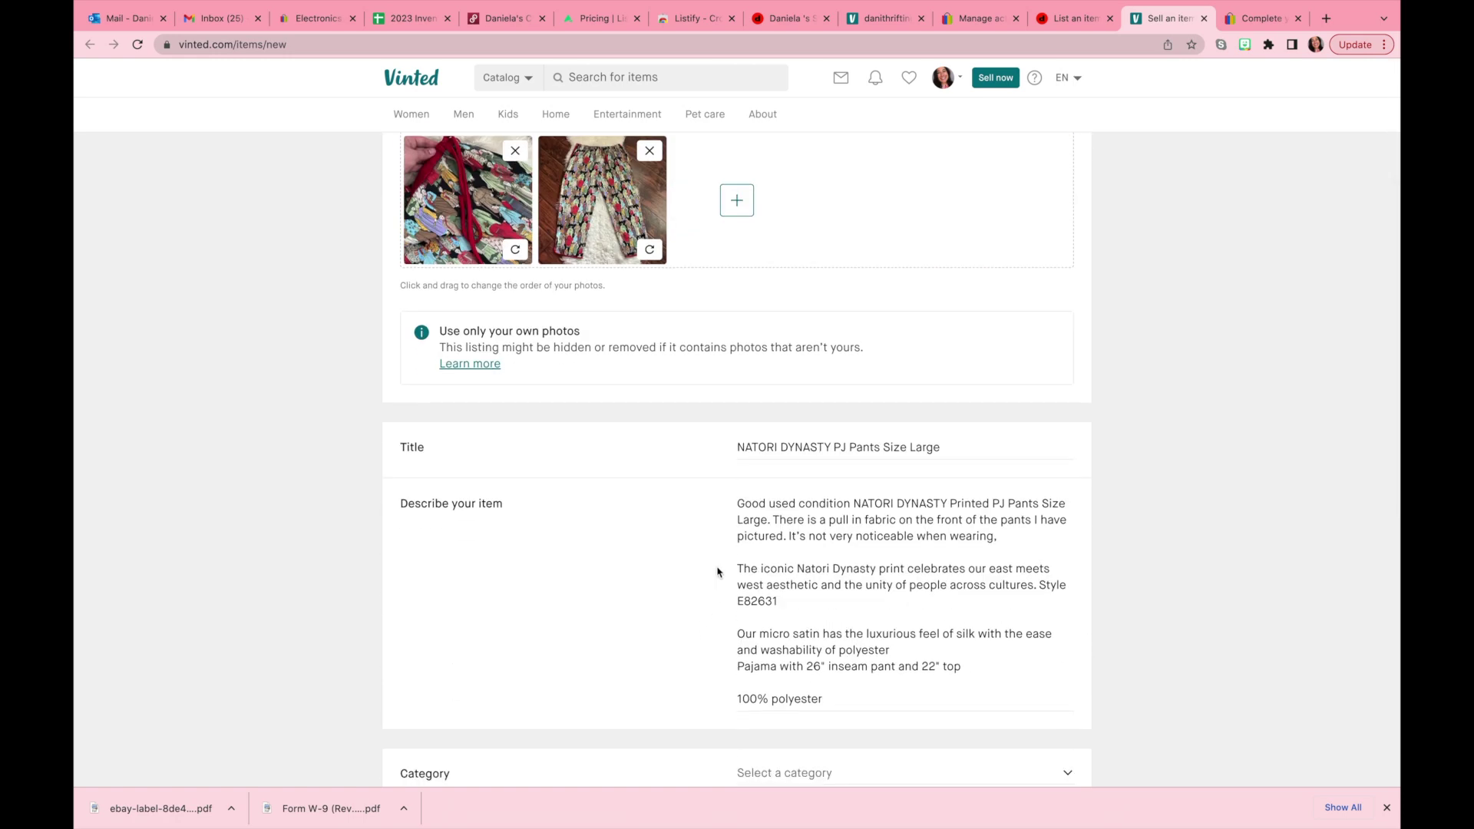
scroll(706, 681, "down", 2)
scroll(705, 683, "down", 2)
scroll(705, 682, "down", 2)
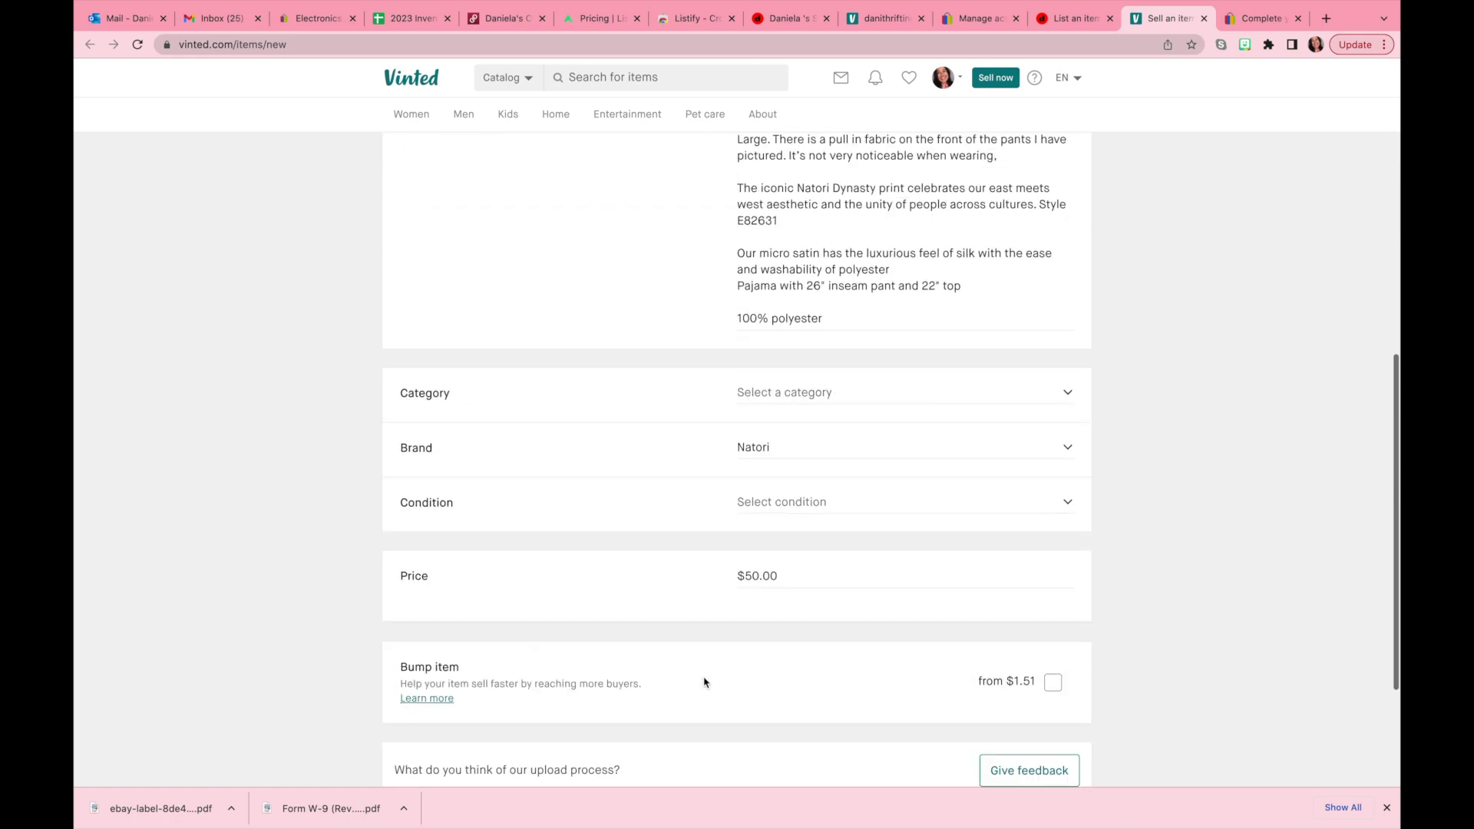
left_click(978, 409)
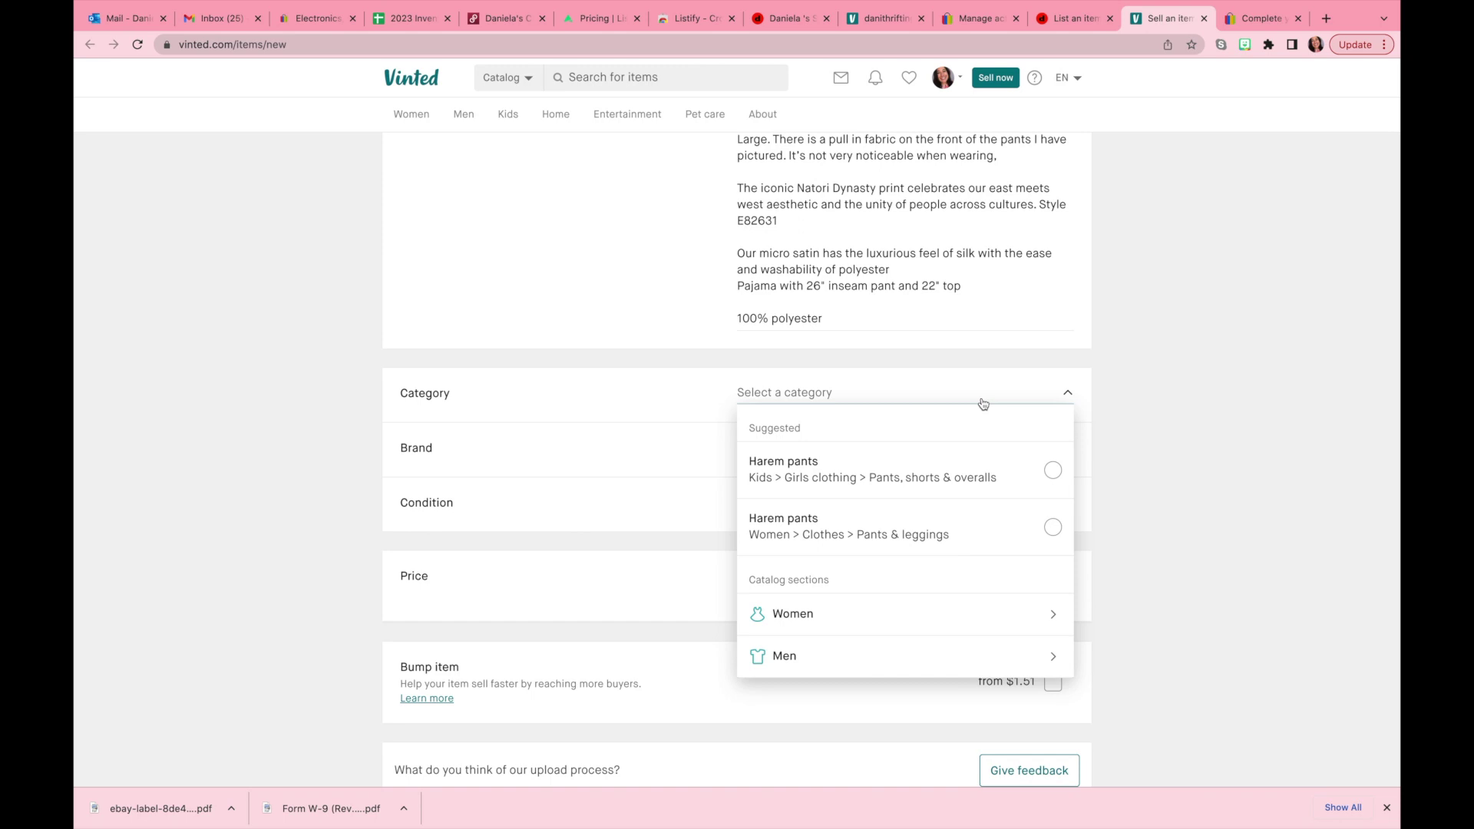
Set the category to Women > Clothes > Lingerie & nightwear > Sleepwear, size 12 / L
left_click(887, 614)
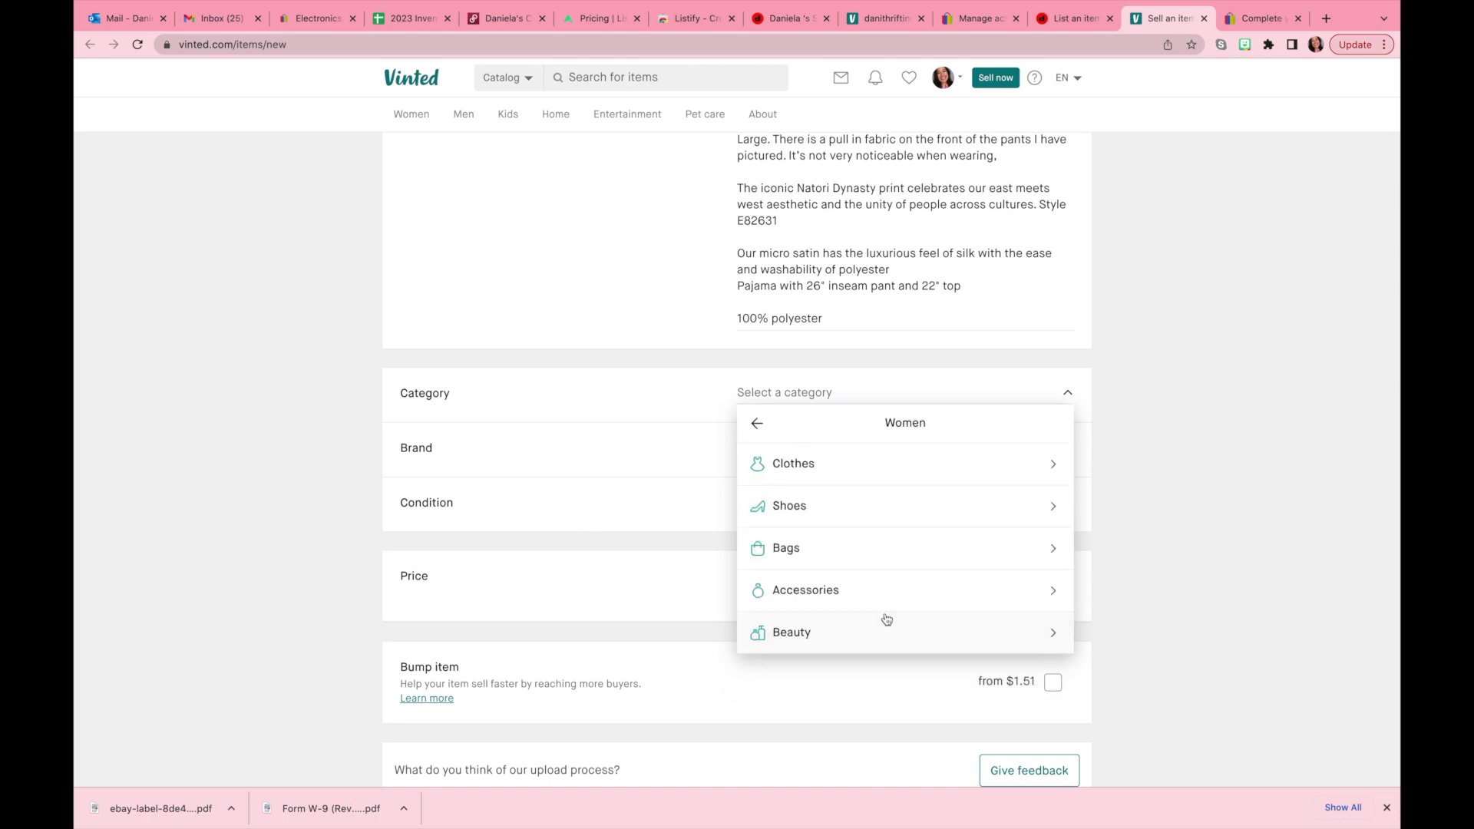
left_click(866, 470)
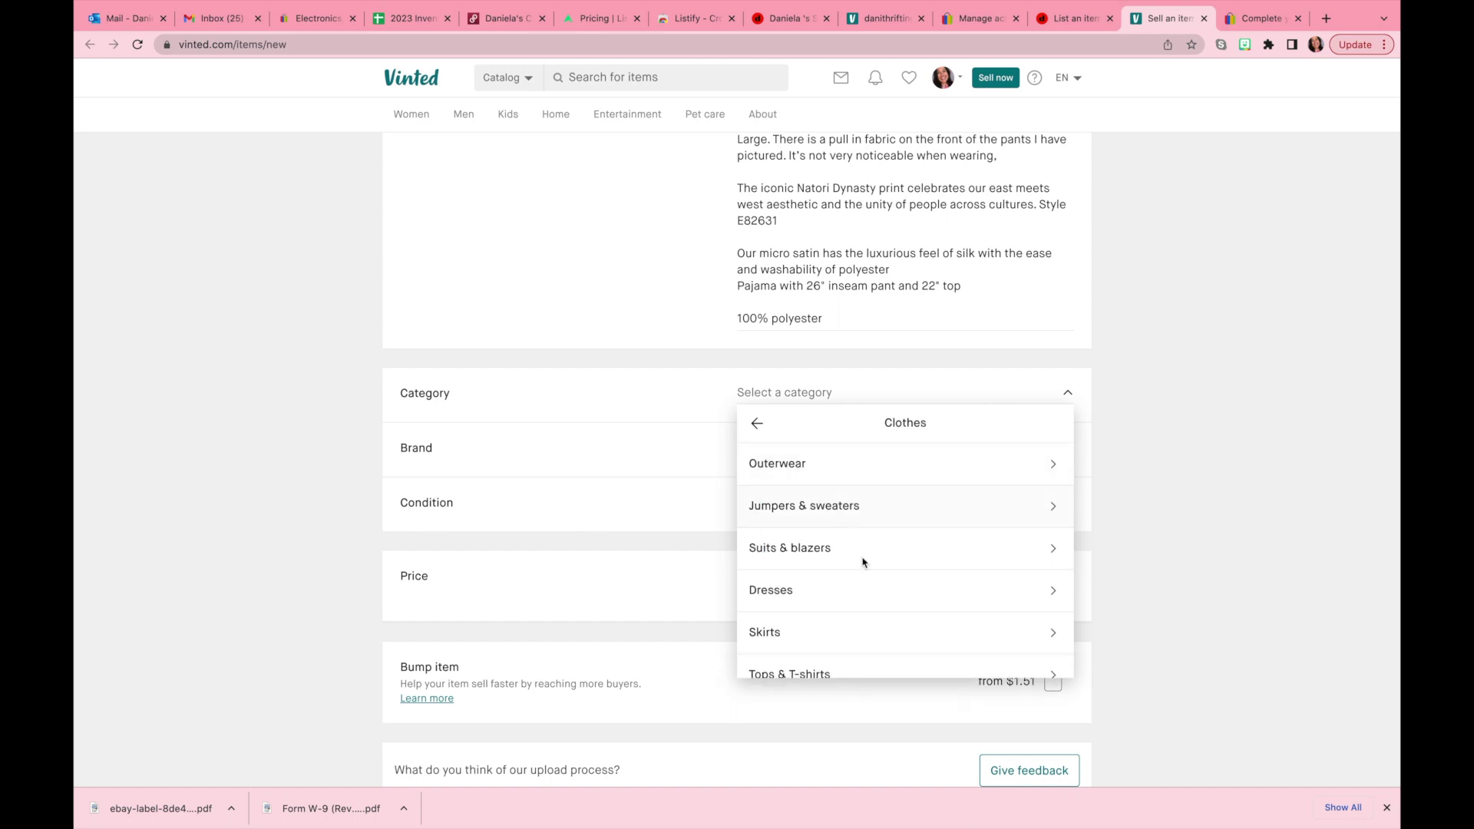
scroll(862, 588, "down", 3)
scroll(862, 590, "down", 3)
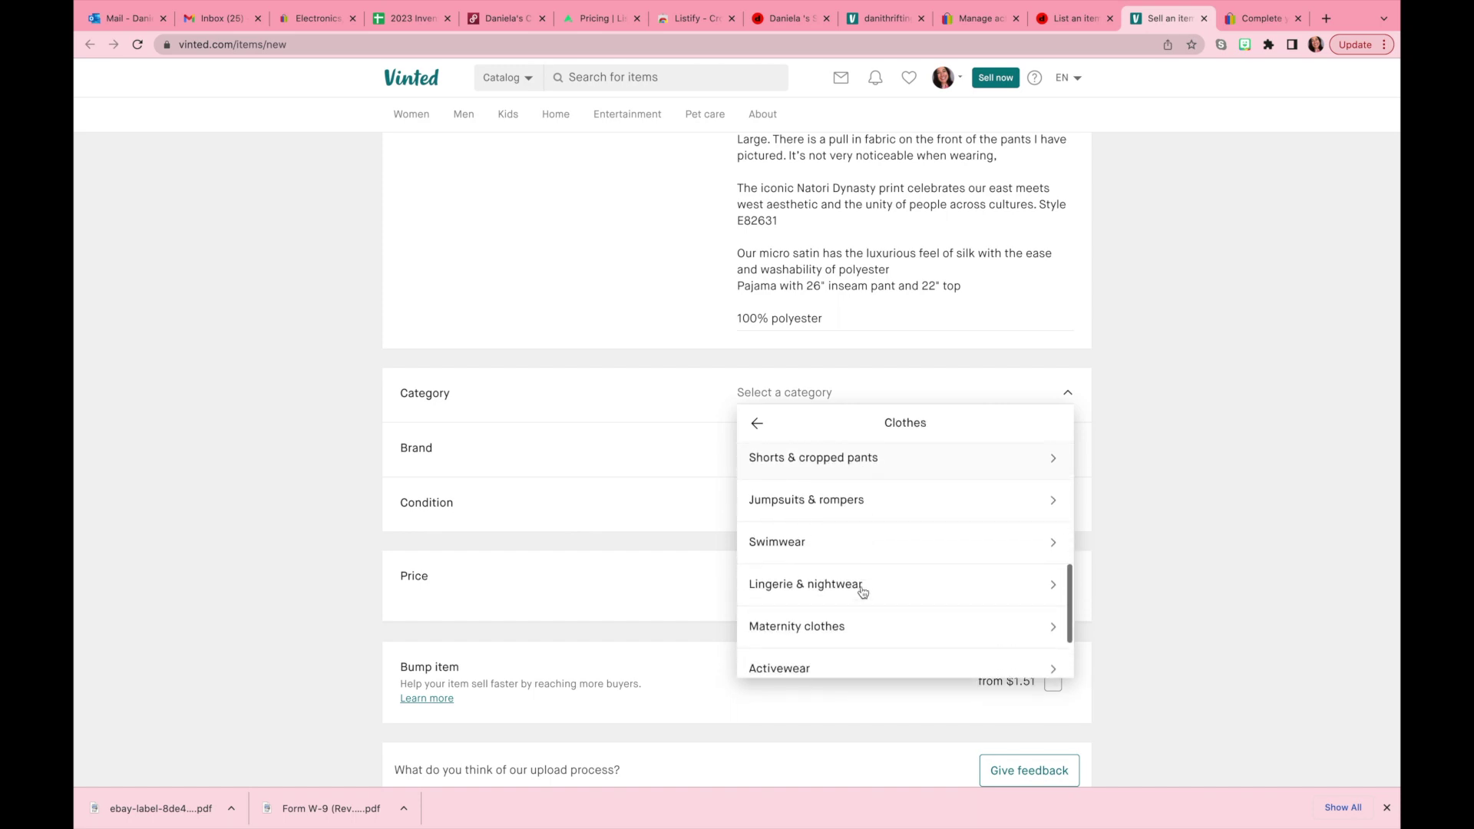
scroll(862, 576, "down", 1)
left_click(872, 553)
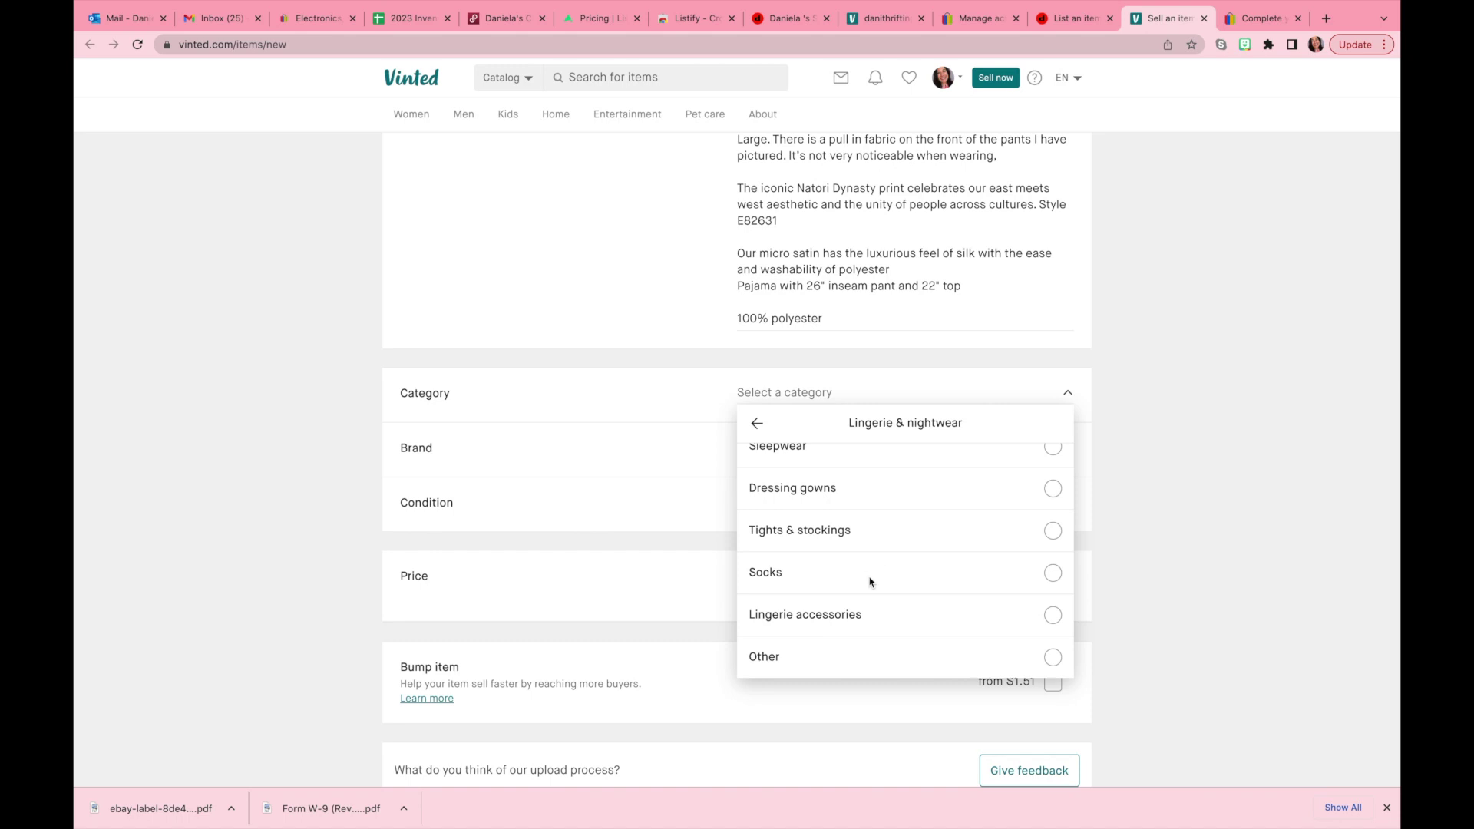
scroll(881, 541, "up", 1)
left_click(1051, 494)
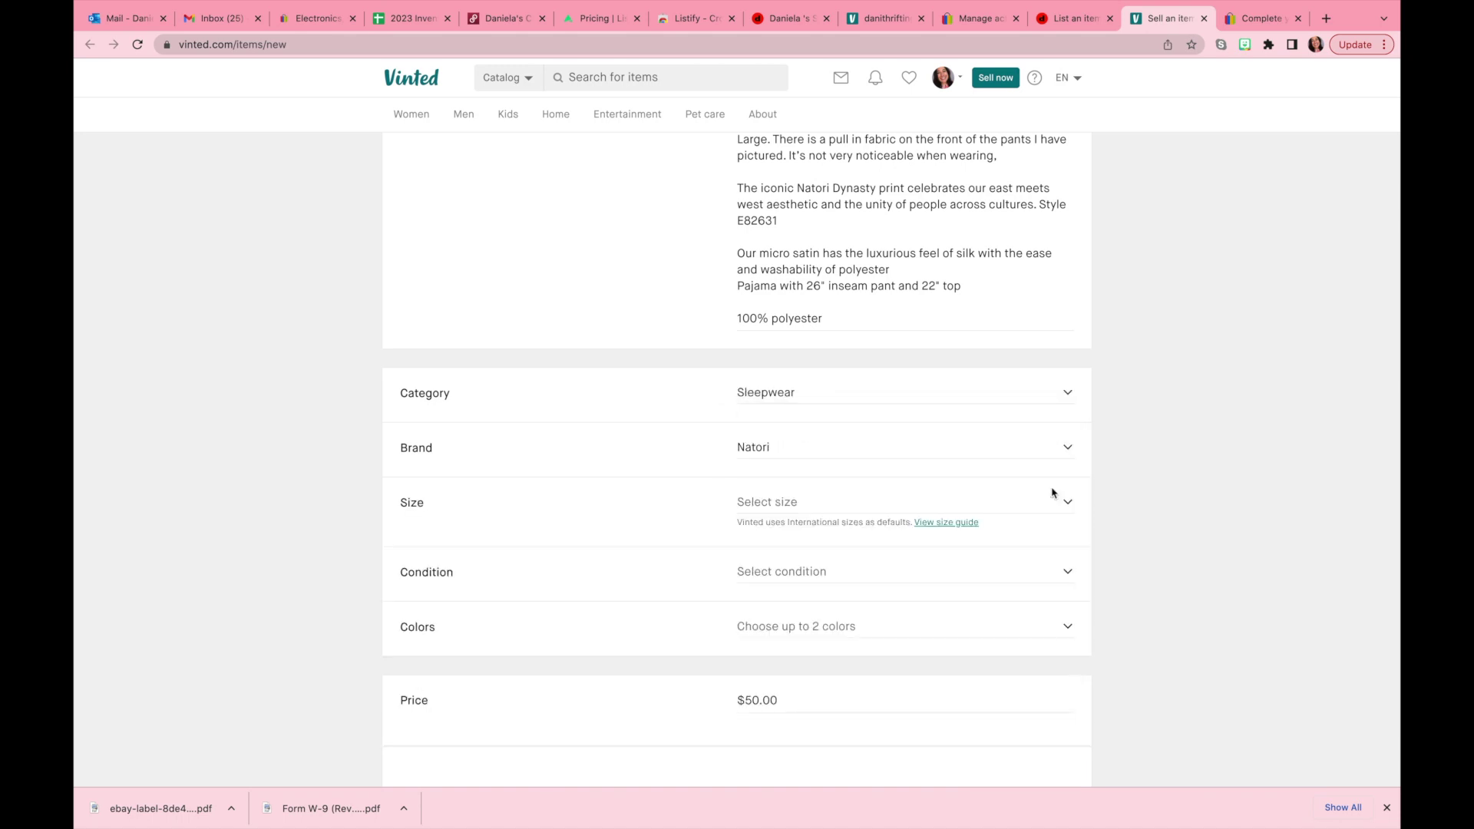
left_click(993, 512)
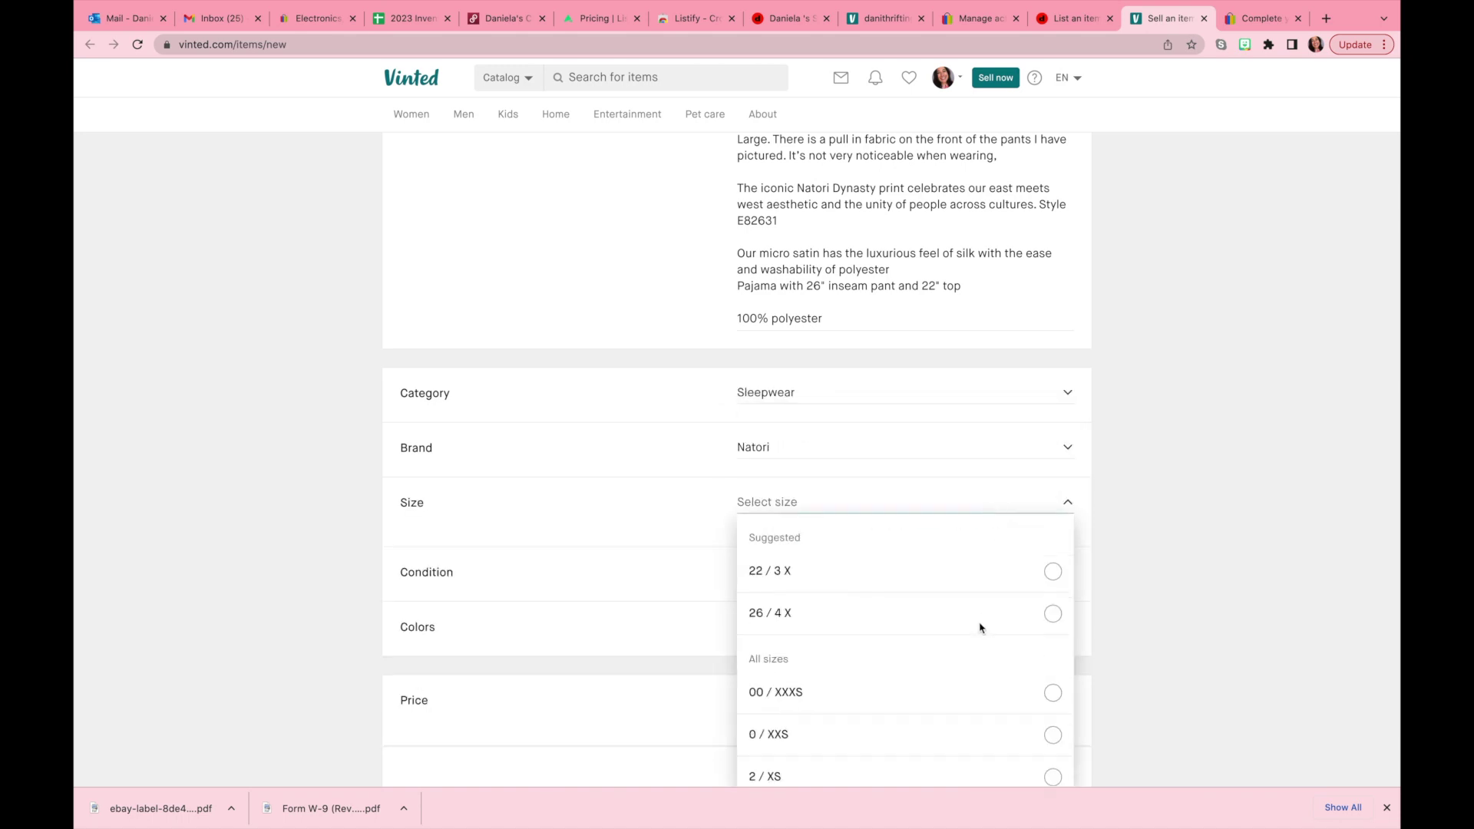
scroll(982, 627, "down", 3)
scroll(982, 628, "down", 2)
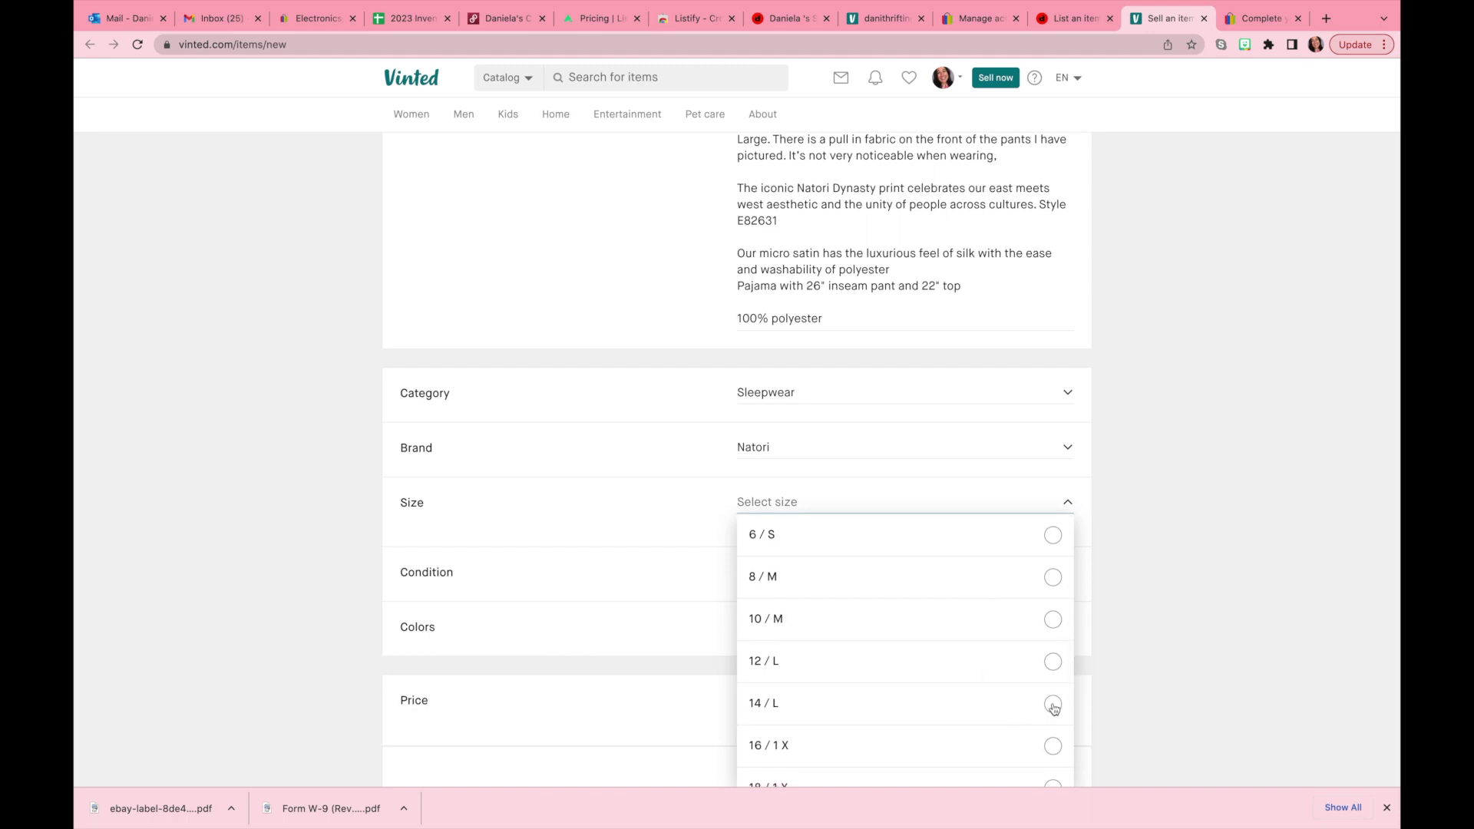
left_click(1054, 664)
Set the condition to Very good and the colours to Black and Red
left_click(901, 579)
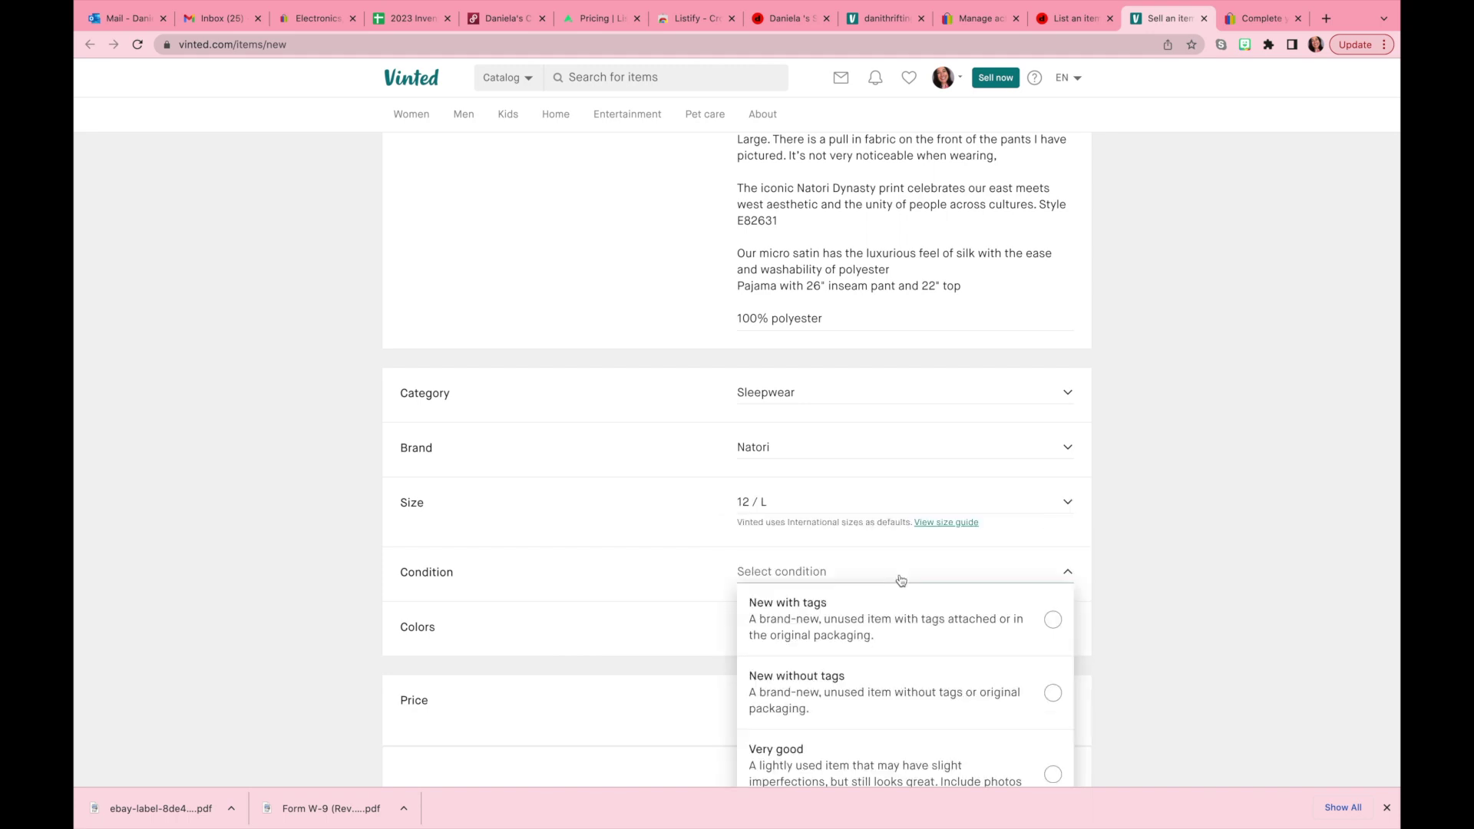
left_click(1048, 782)
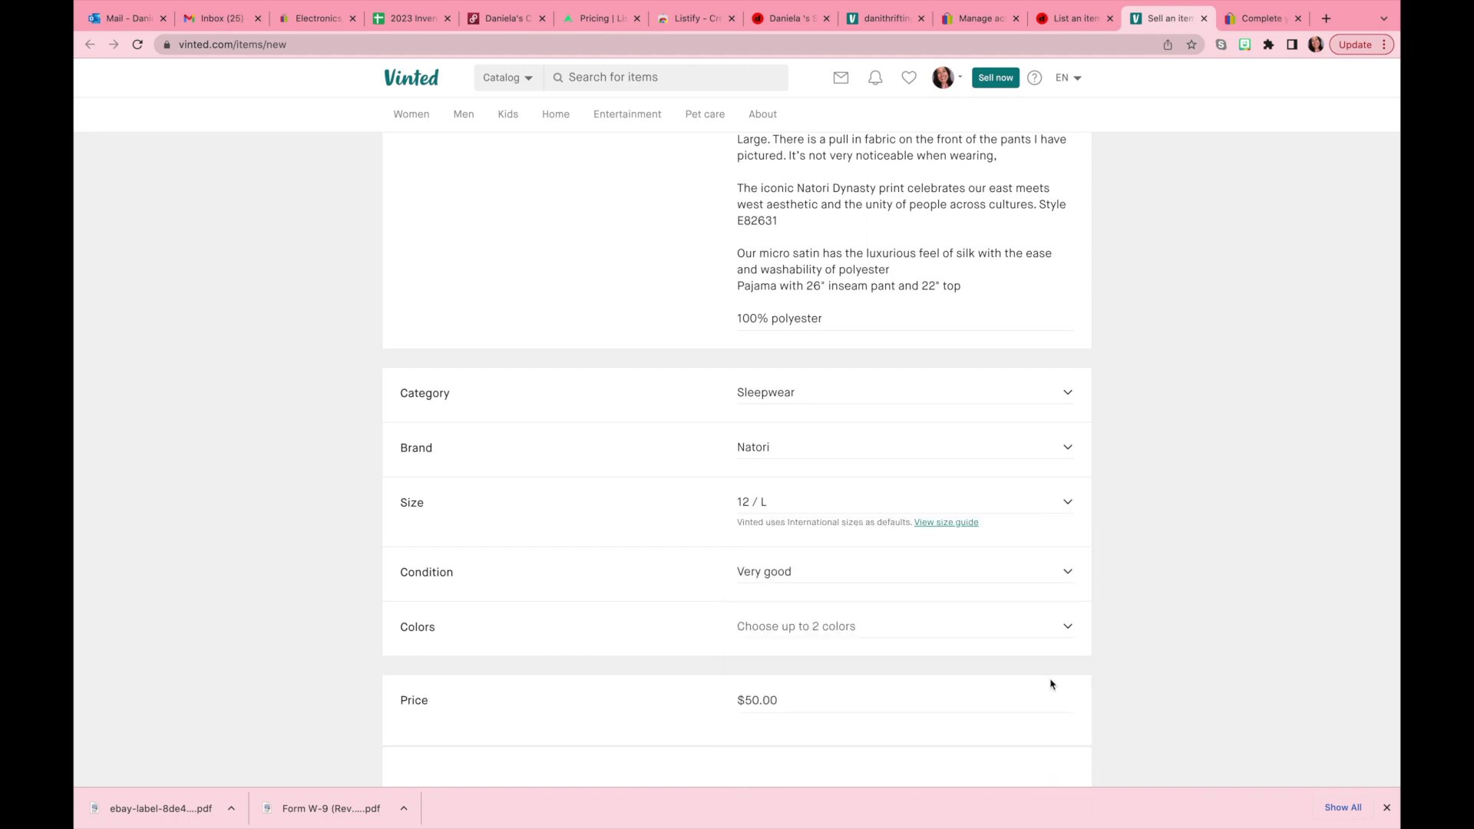
scroll(1050, 684, "down", 3)
left_click(816, 459)
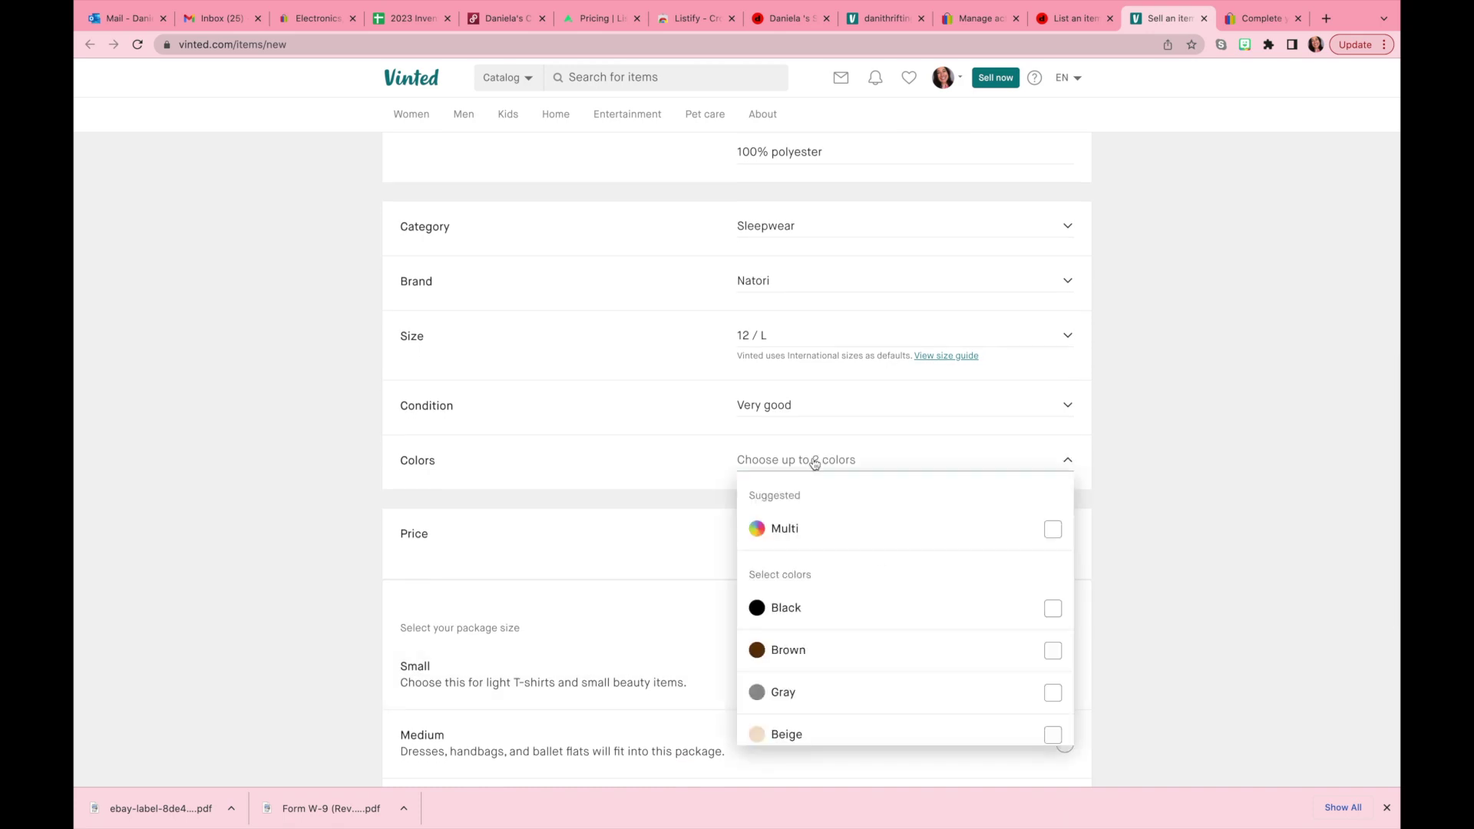
scroll(853, 662, "down", 1)
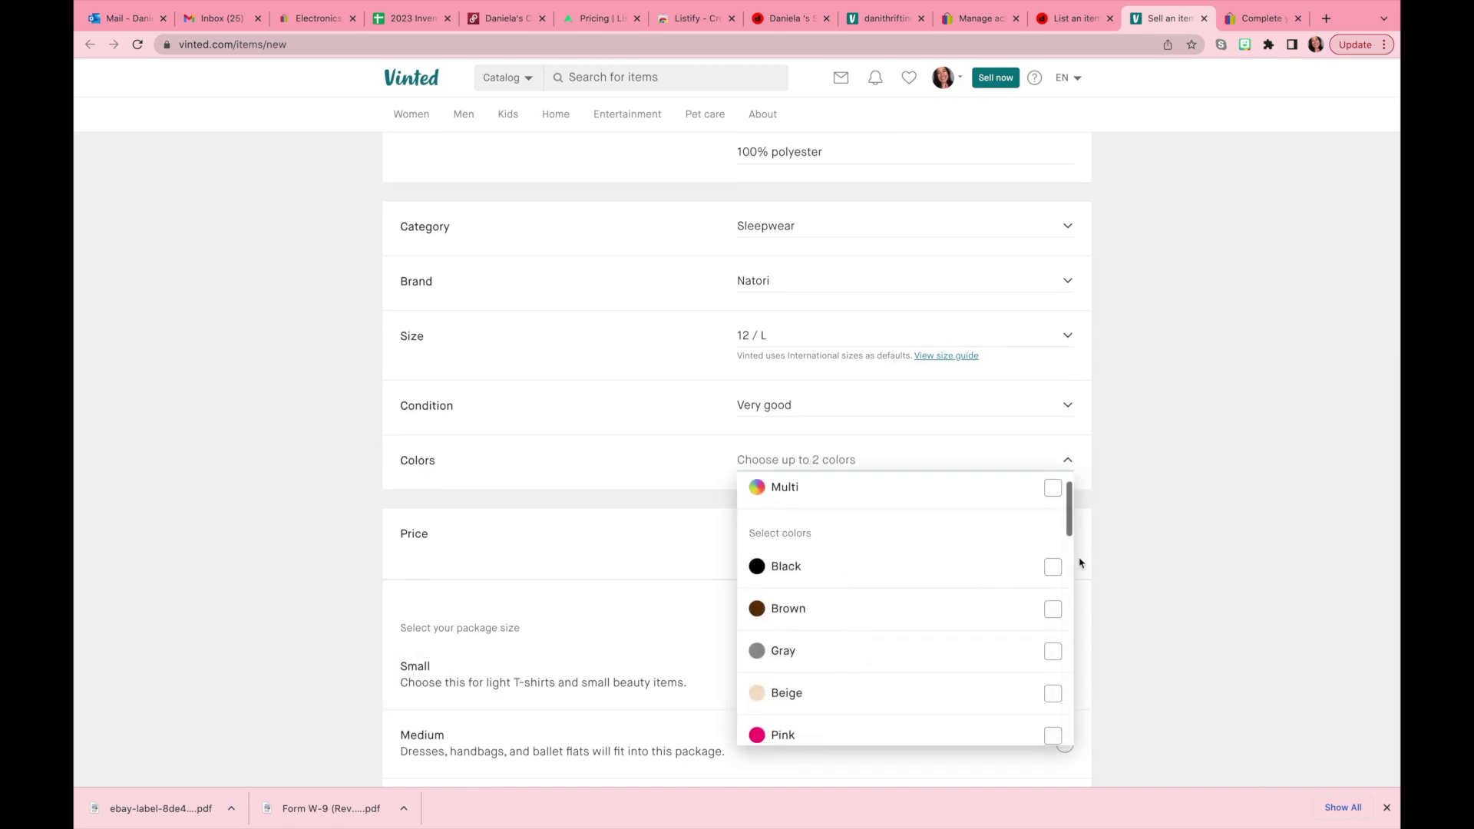
left_click(1052, 567)
scroll(996, 594, "down", 2)
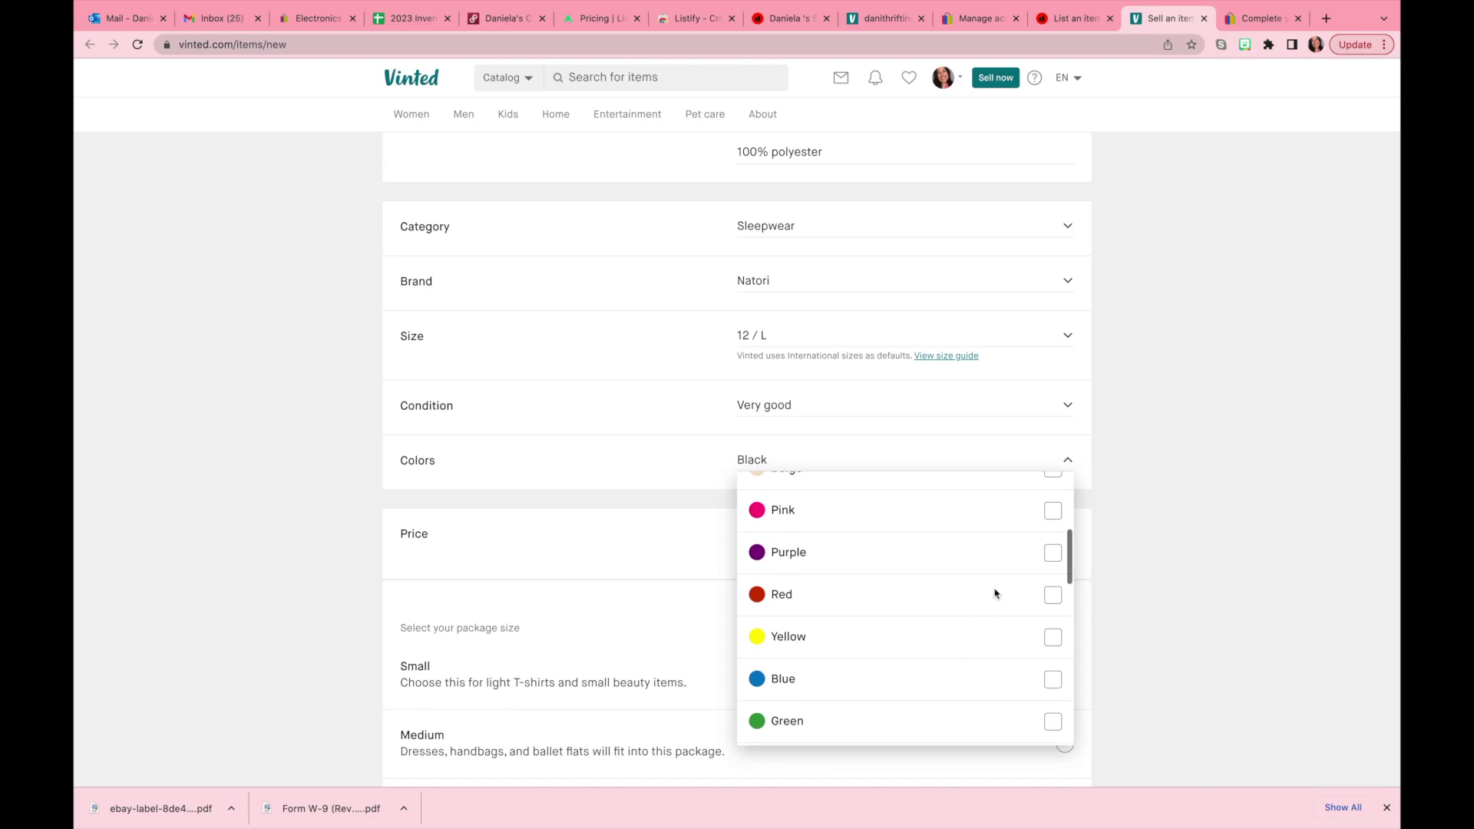
left_click(1054, 595)
left_click(1219, 598)
scroll(1143, 666, "down", 1)
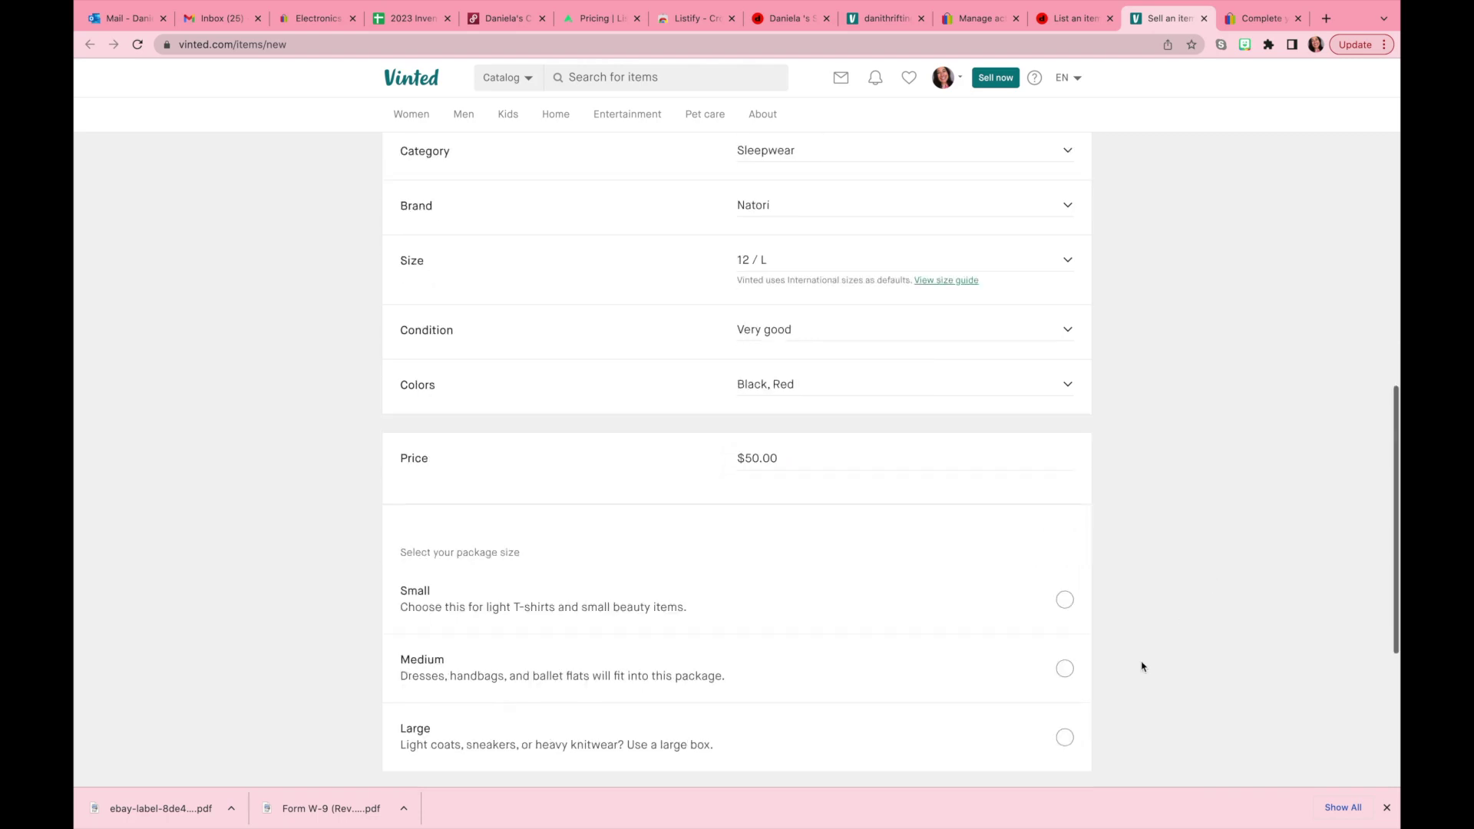
scroll(1142, 665, "down", 2)
On the Depop form, delete the first and second photos, leaving the flat-lay and print close-up
left_click(1074, 19)
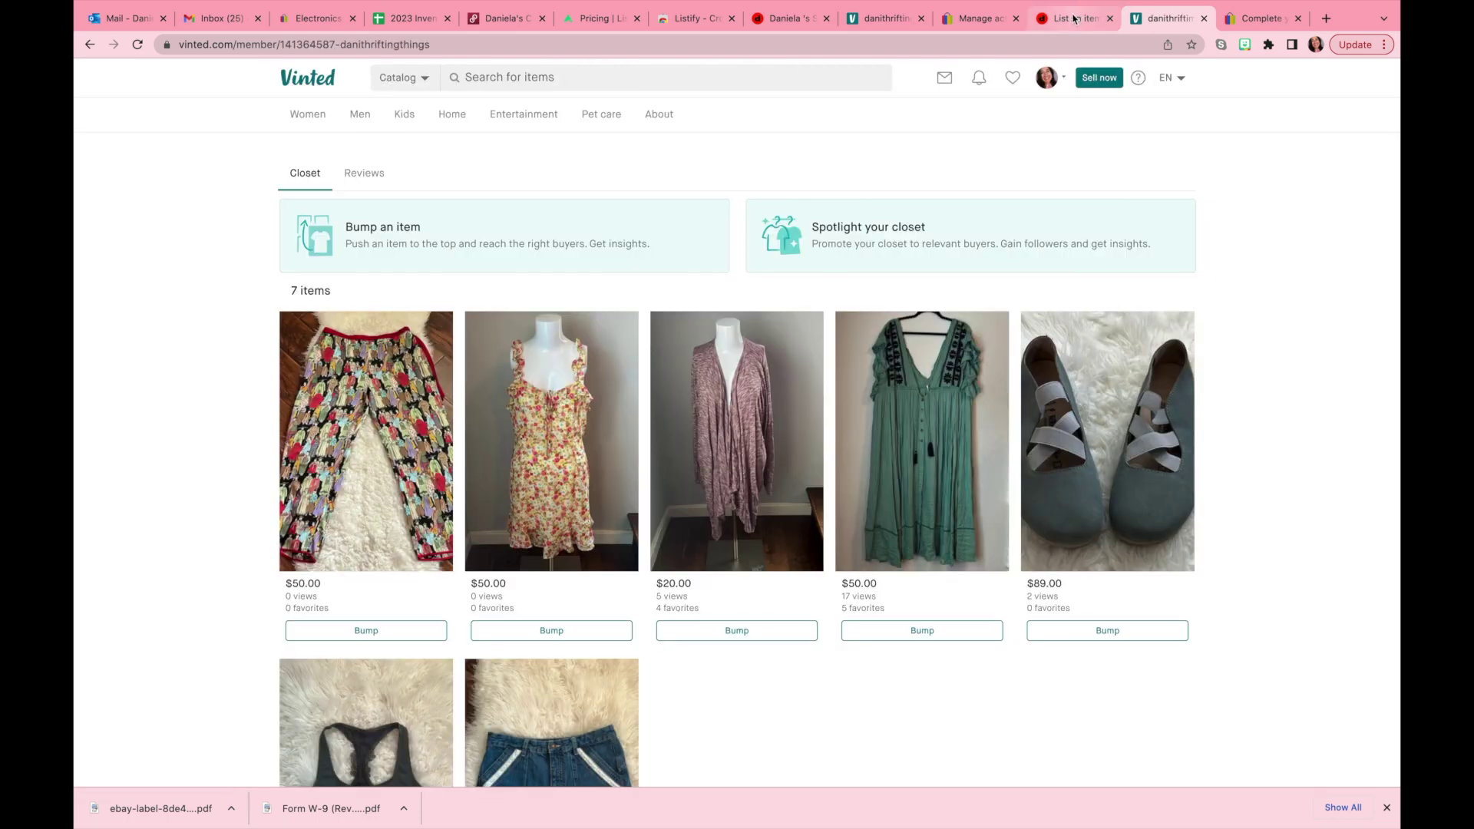
left_click(1074, 19)
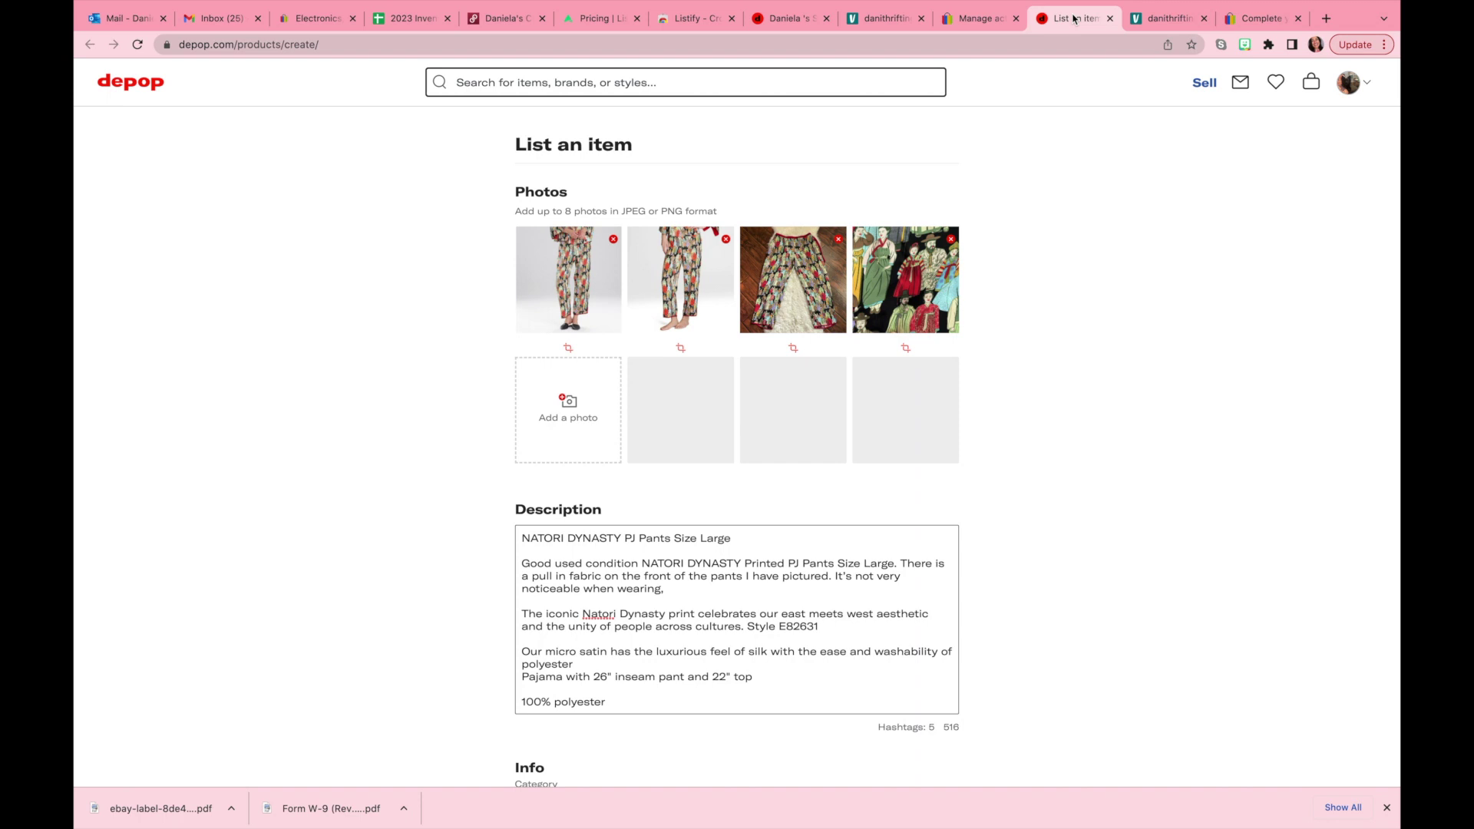
left_click(728, 241)
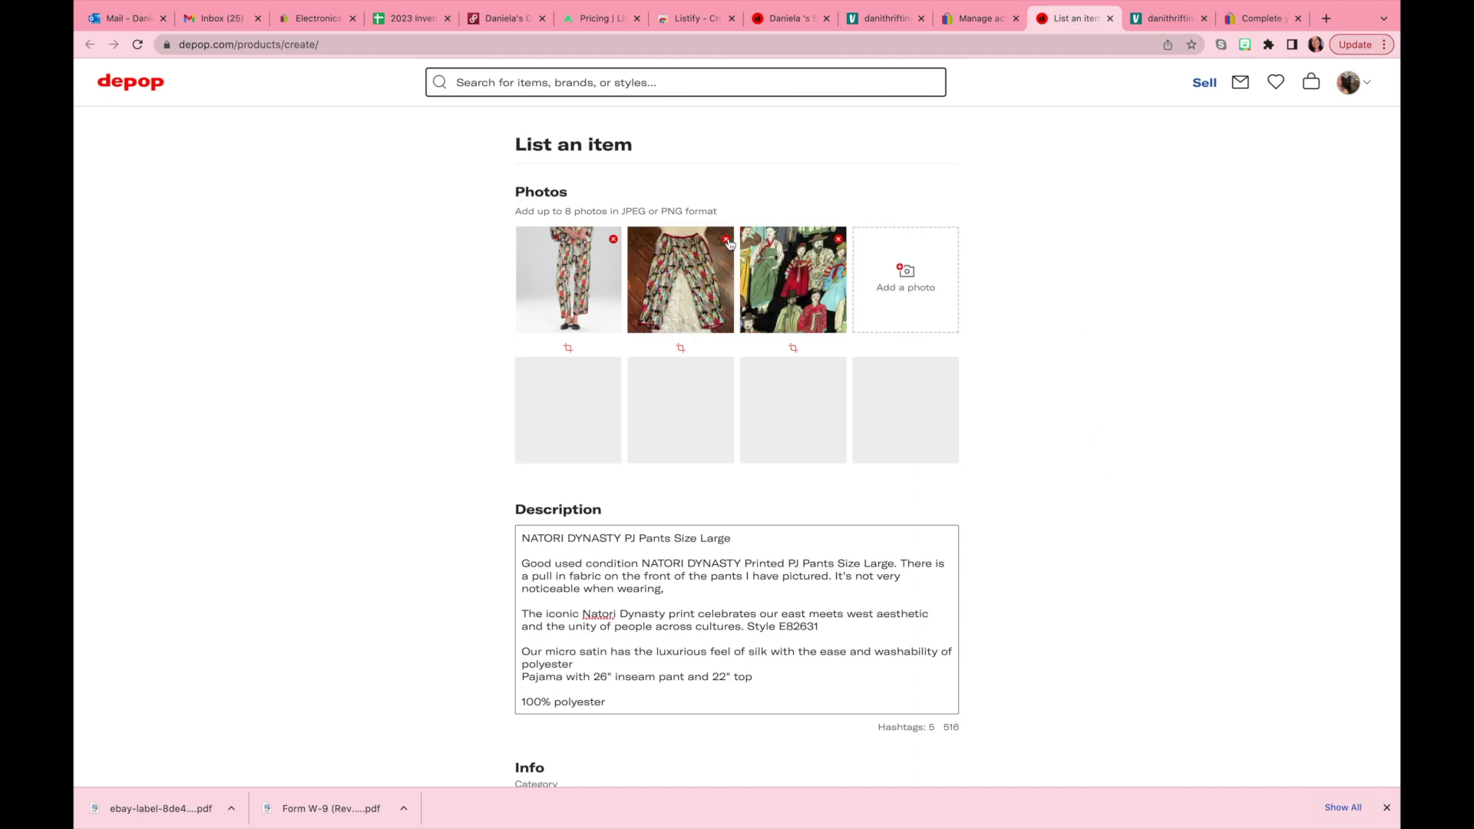
left_click(615, 243)
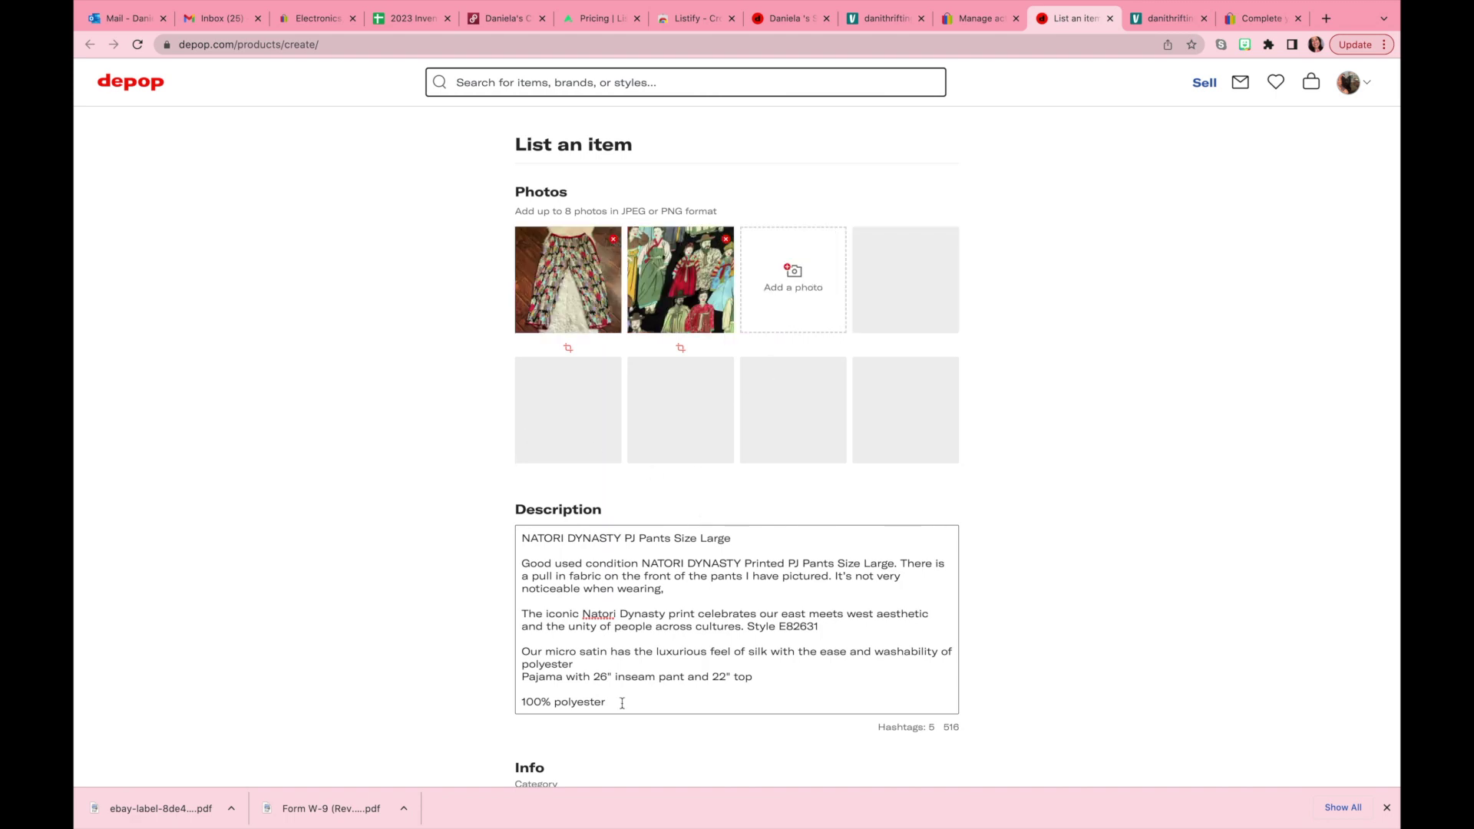
scroll(697, 472, "down", 3)
left_click(738, 623)
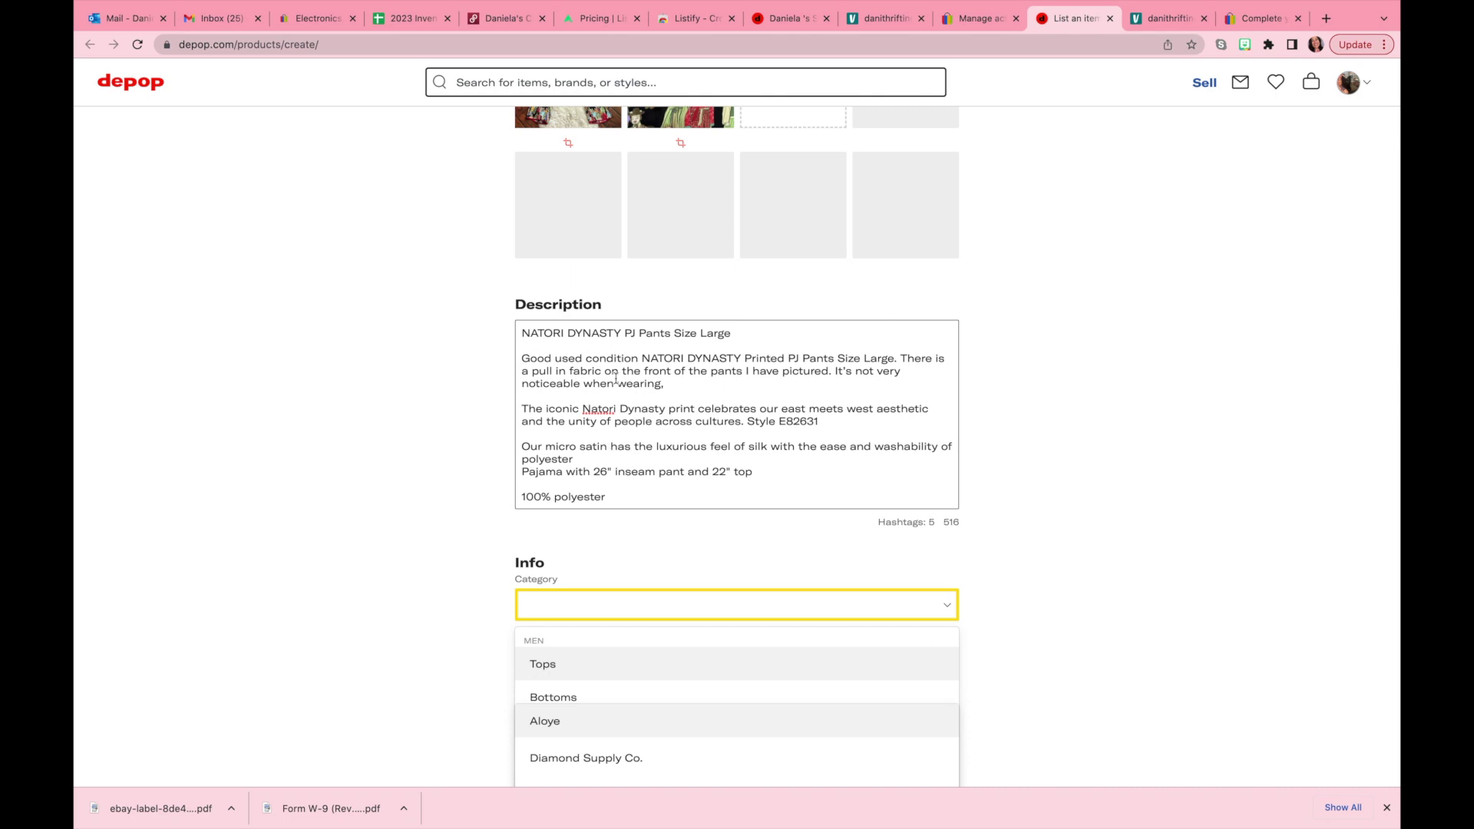
Add a # to the description and classify it as Women / Sleepwear, Pajamas, Bottoms, Casual
left_click(643, 355)
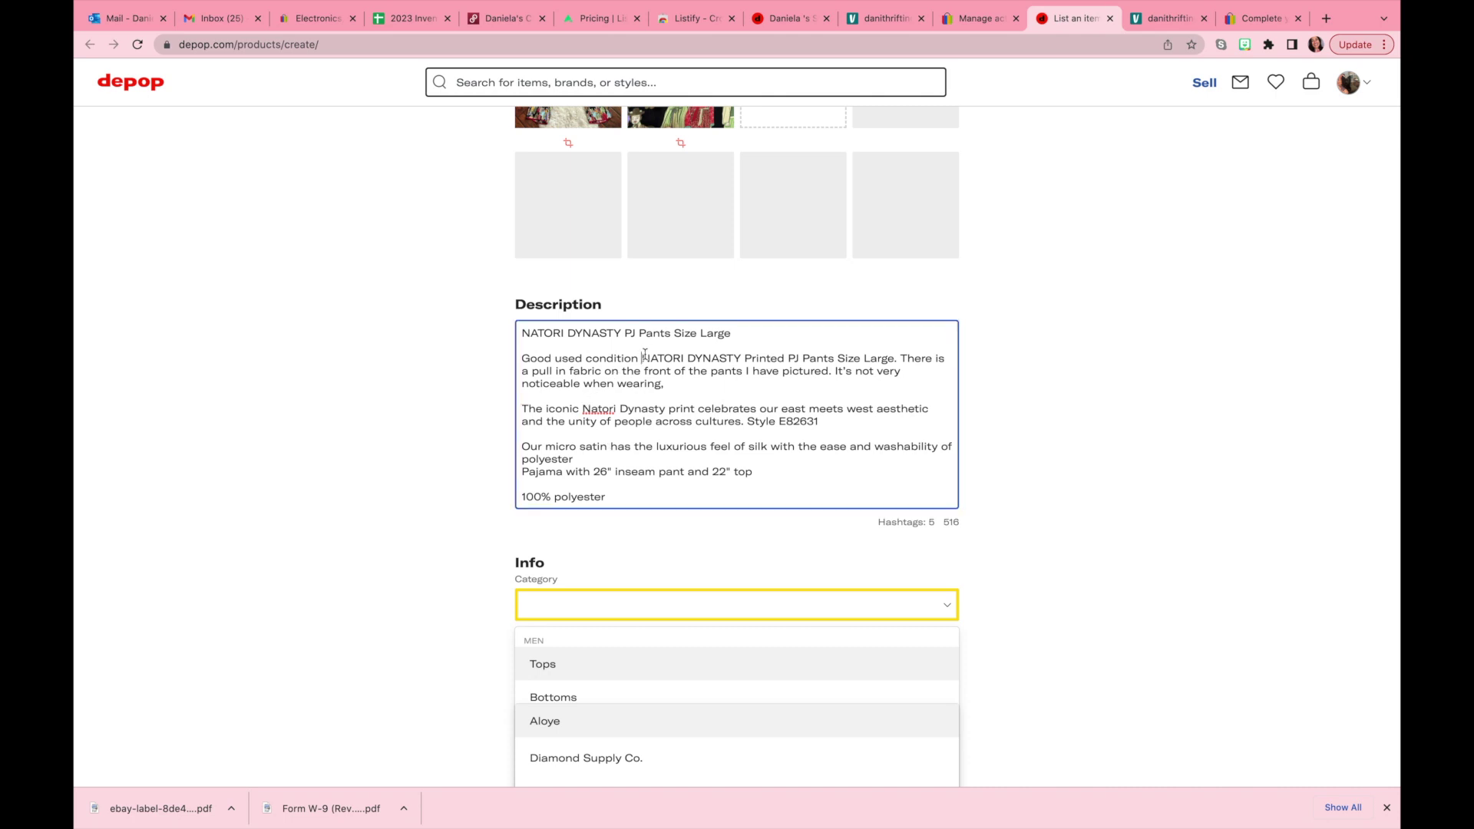
type("#")
scroll(633, 663, "up", 3)
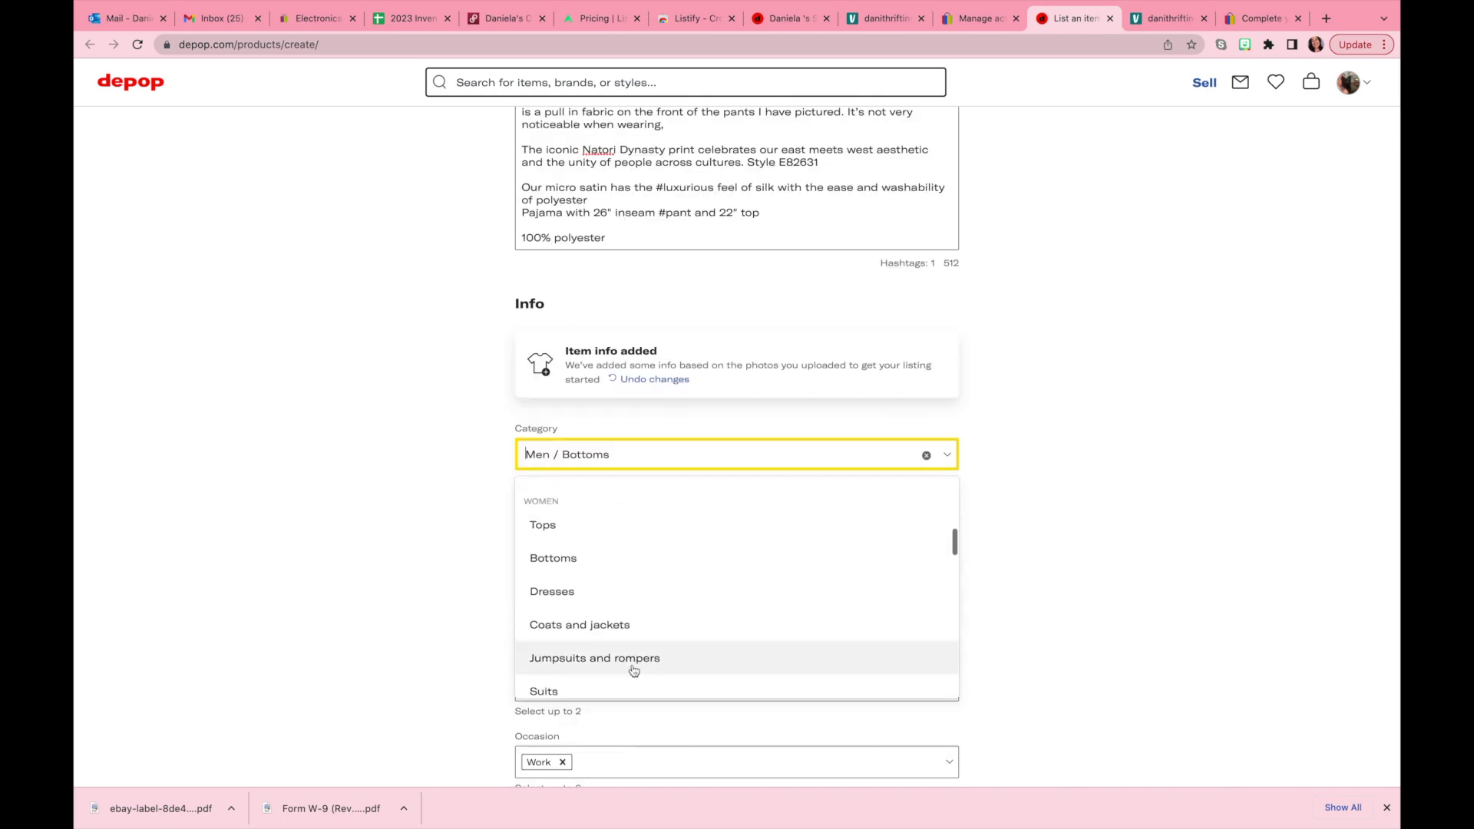
scroll(633, 662, "down", 3)
left_click(633, 633)
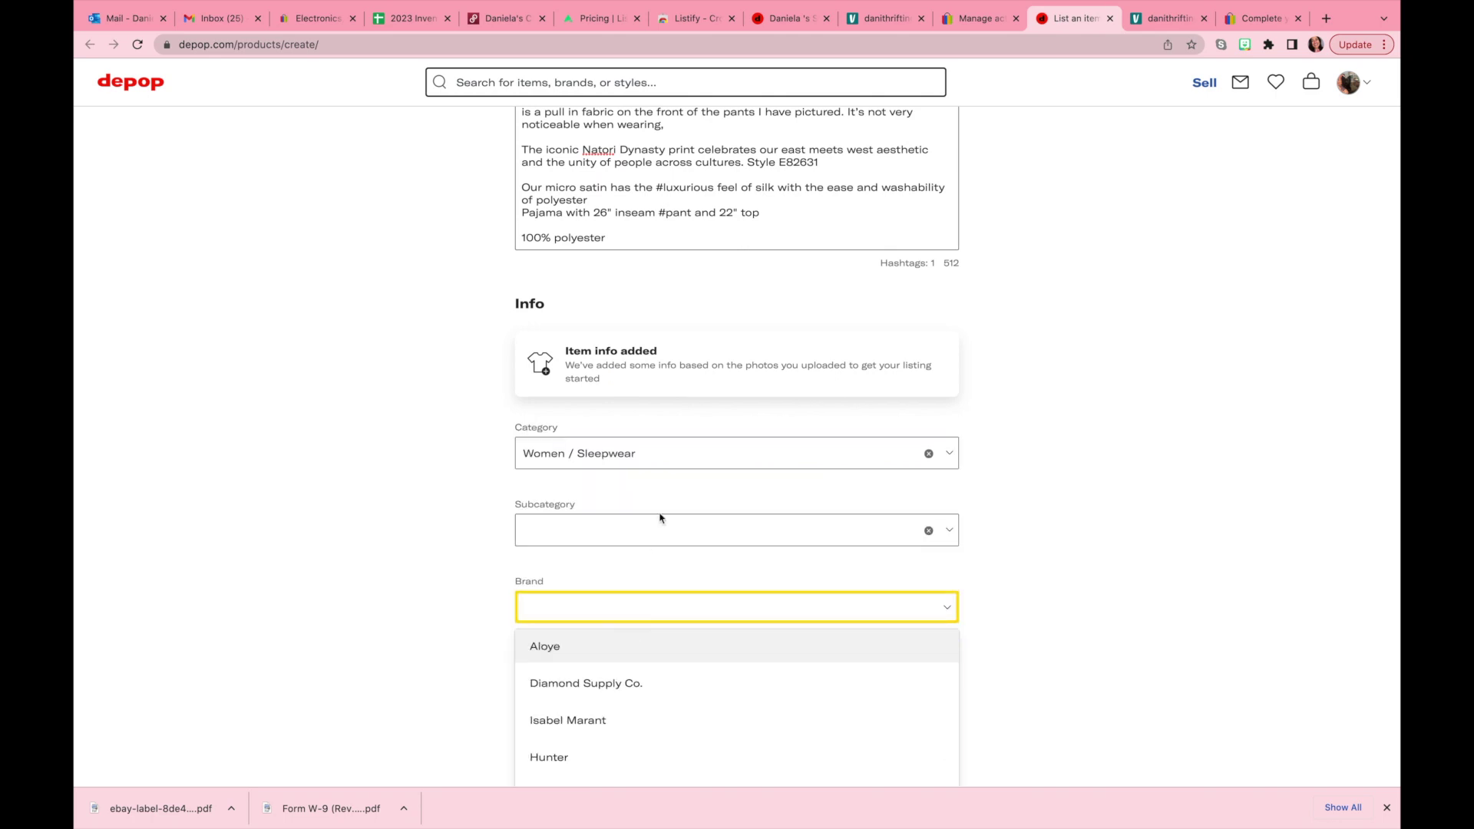
left_click(722, 531)
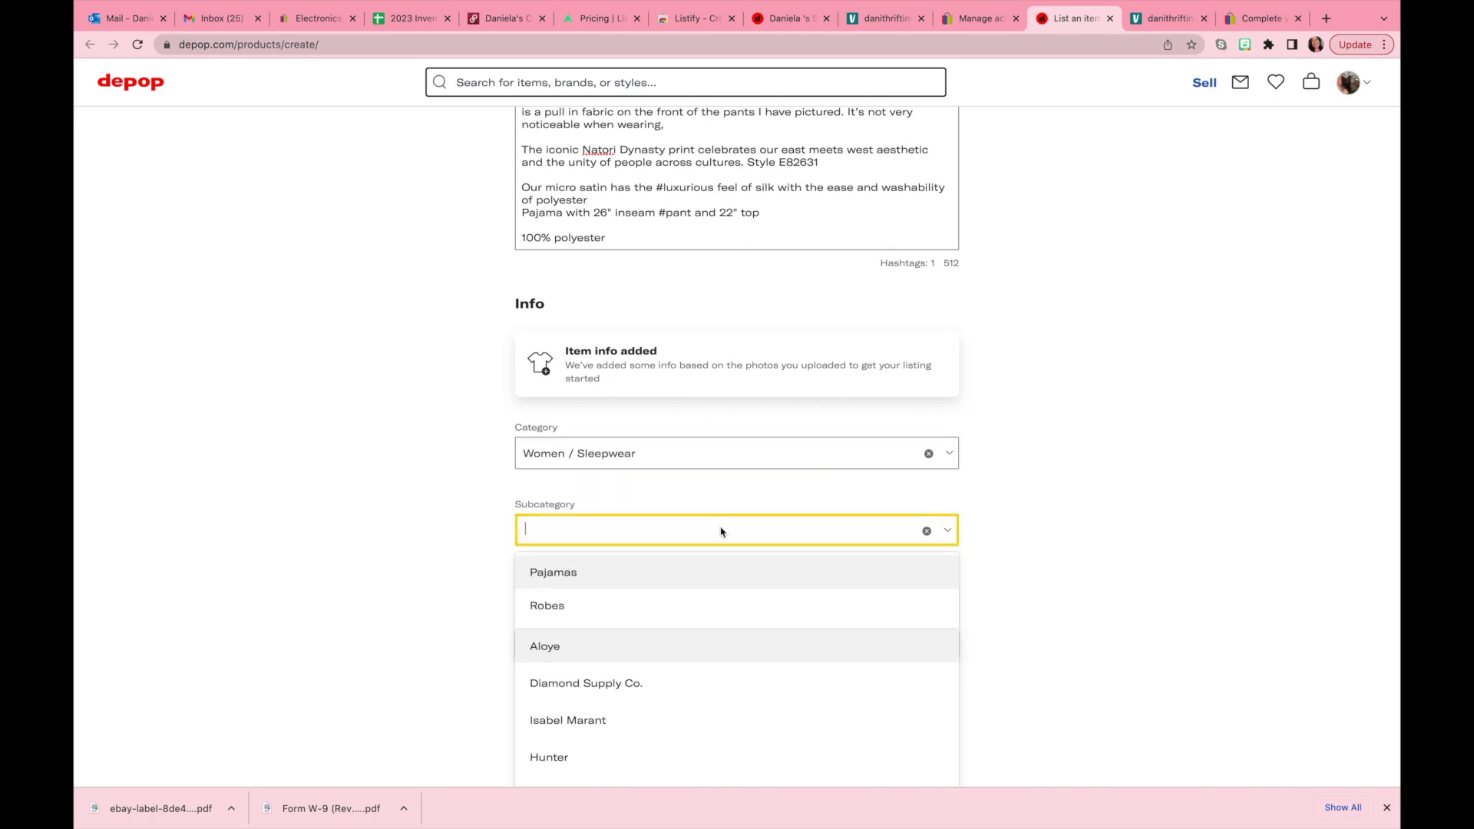
left_click(663, 572)
scroll(1069, 657, "down", 2)
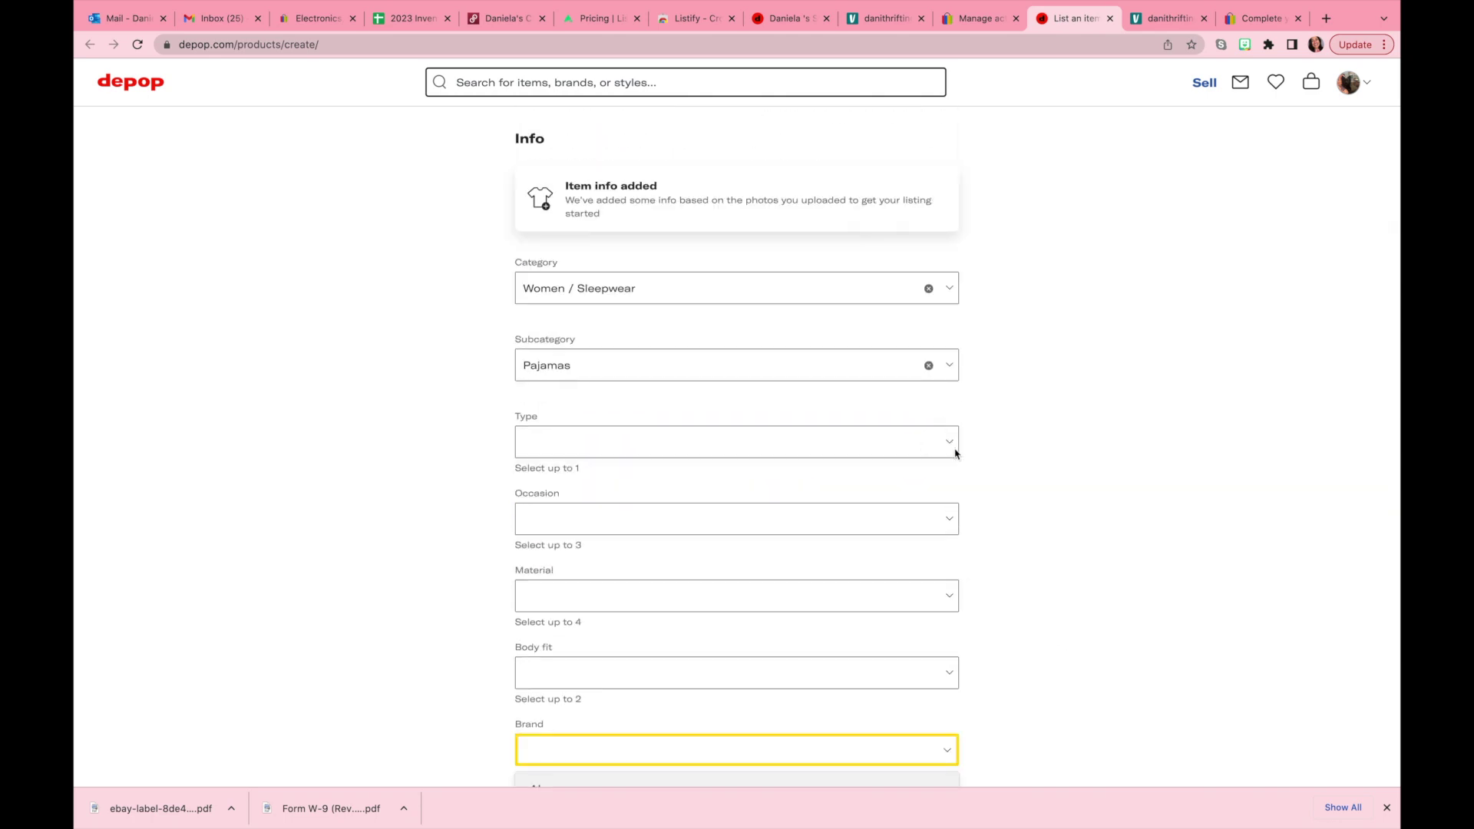
left_click(936, 605)
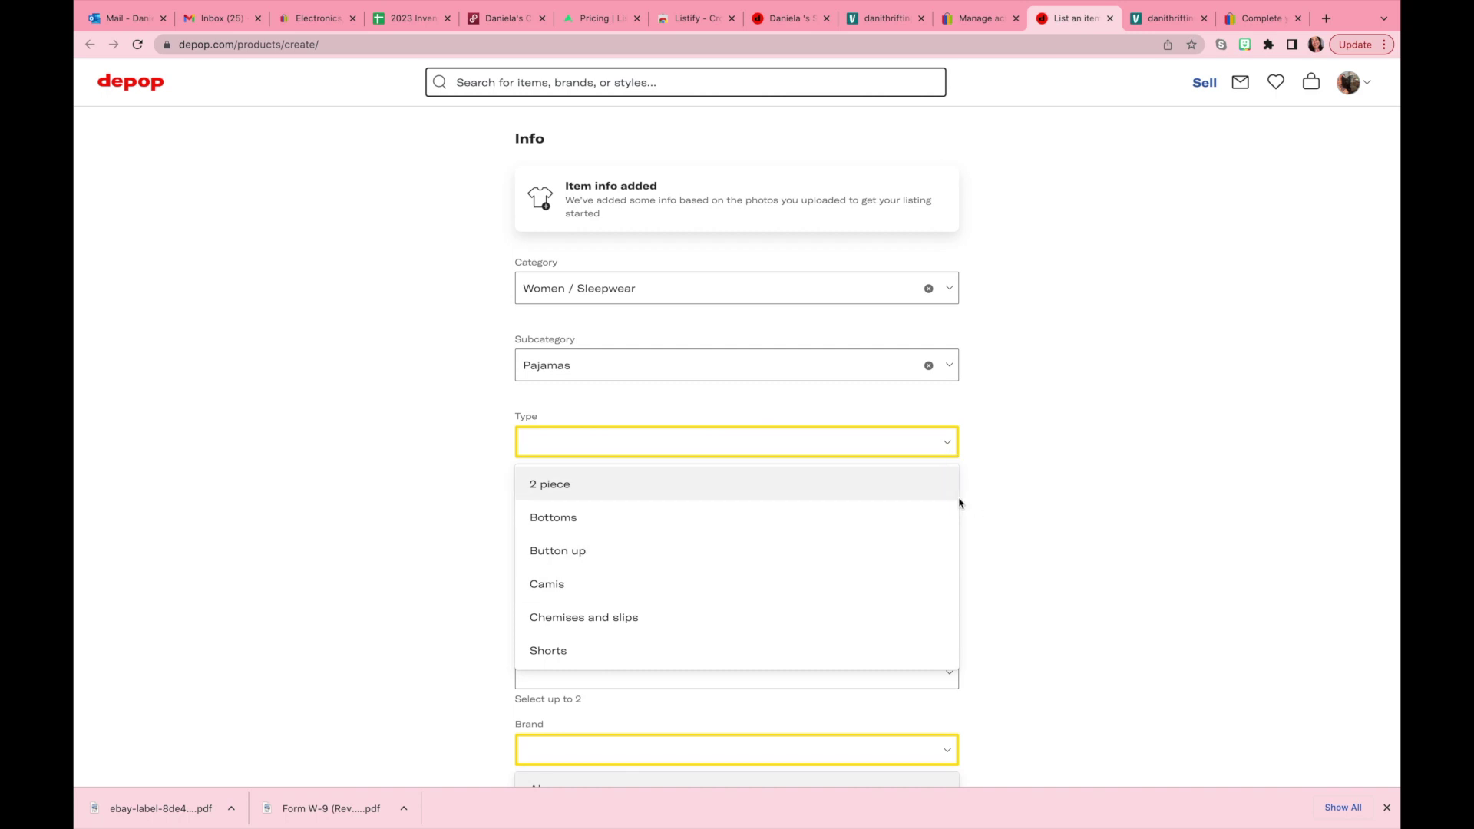
left_click(857, 519)
scroll(864, 542, "down", 1)
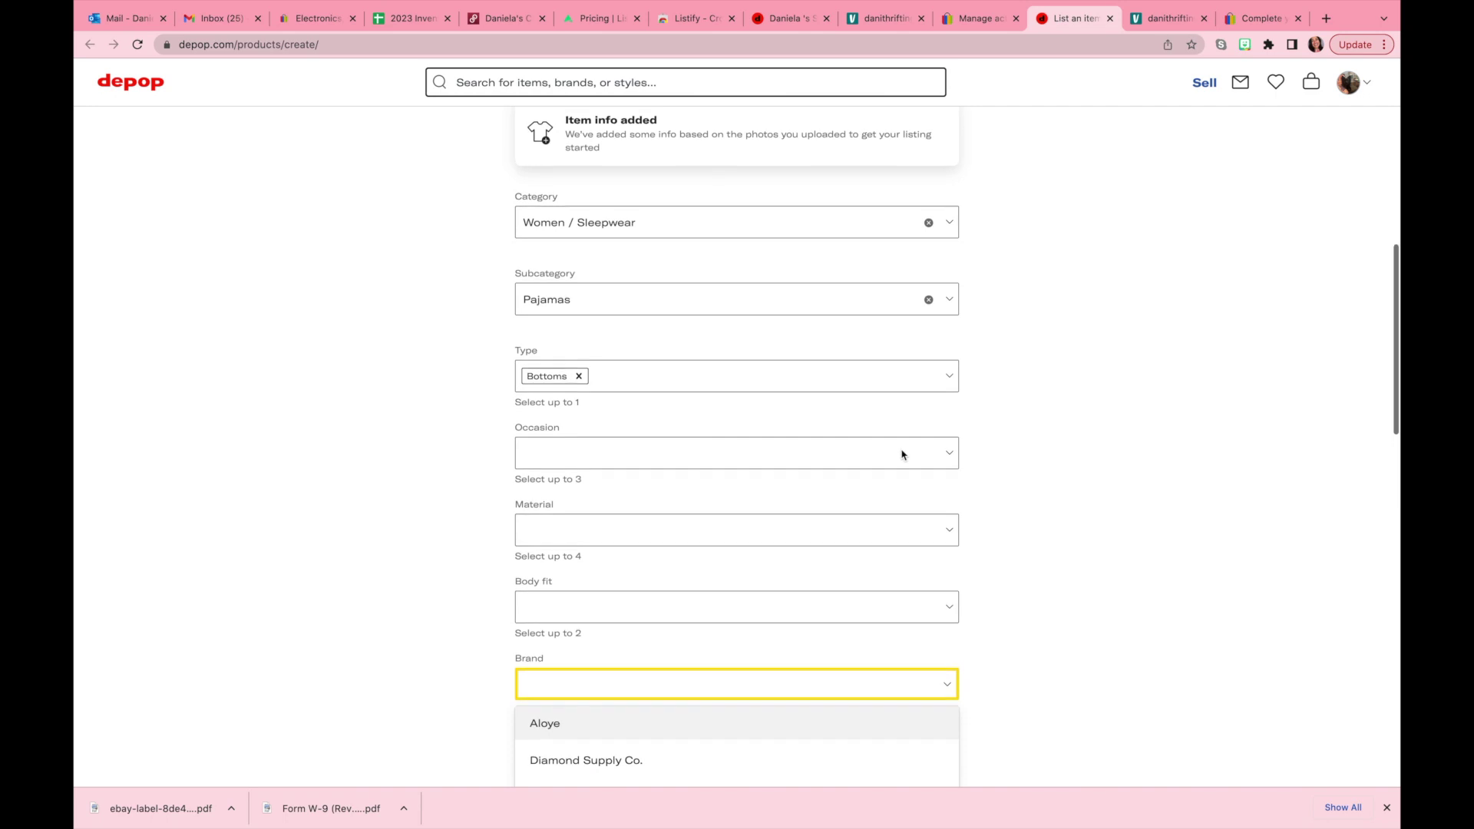
left_click(903, 454)
left_click(861, 502)
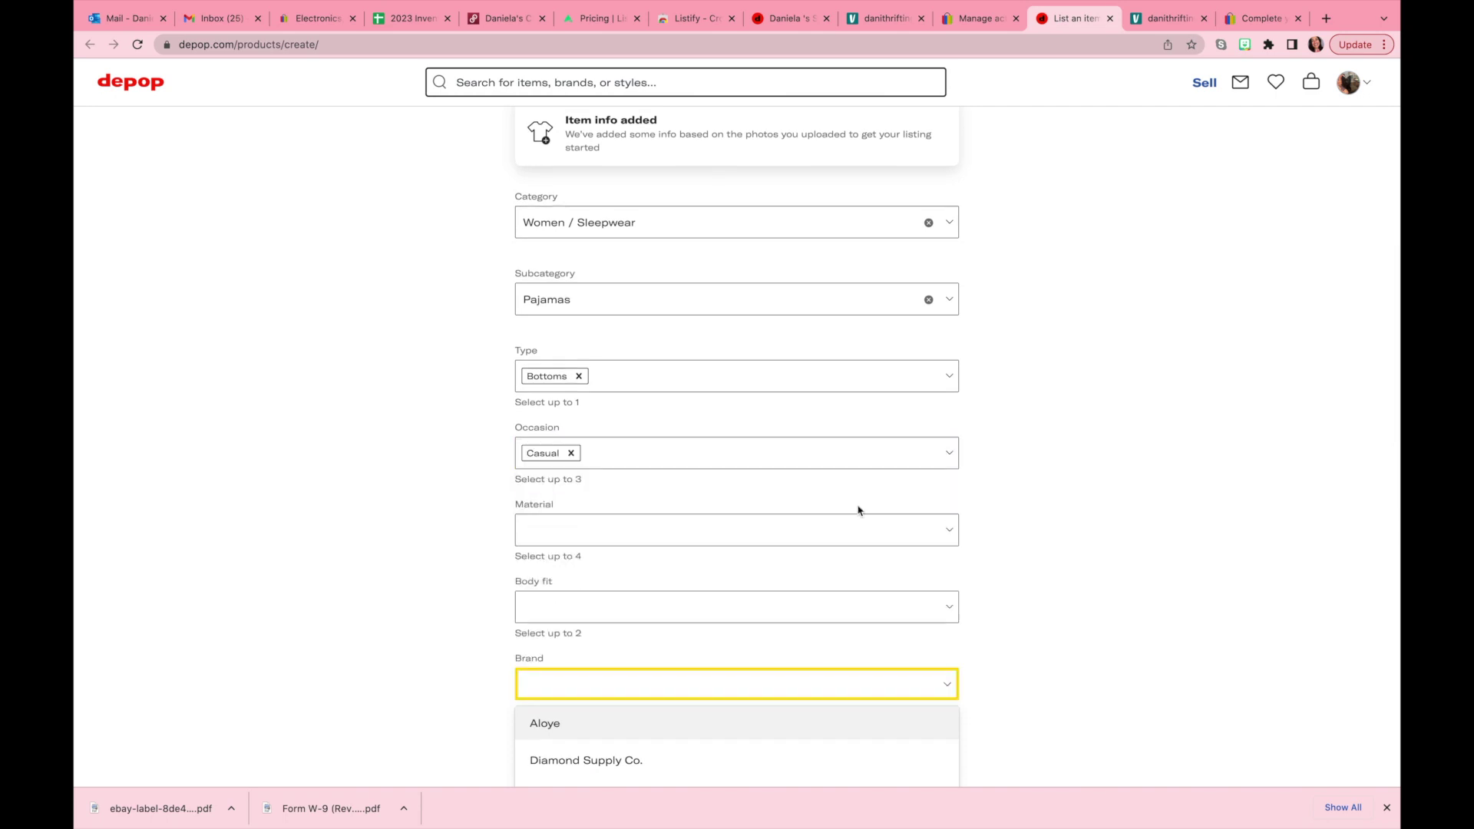
scroll(846, 540, "down", 5)
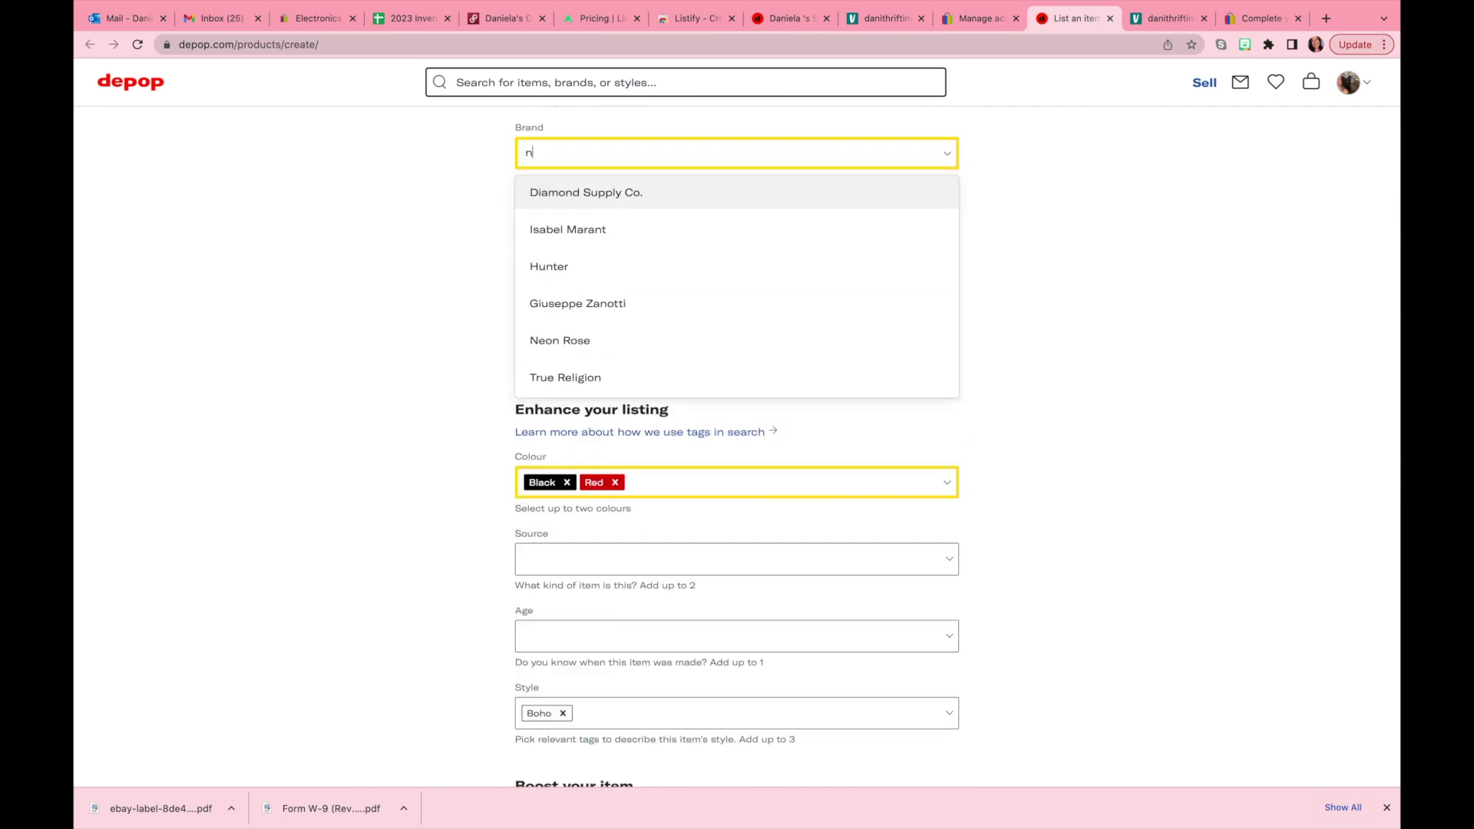
type("nato")
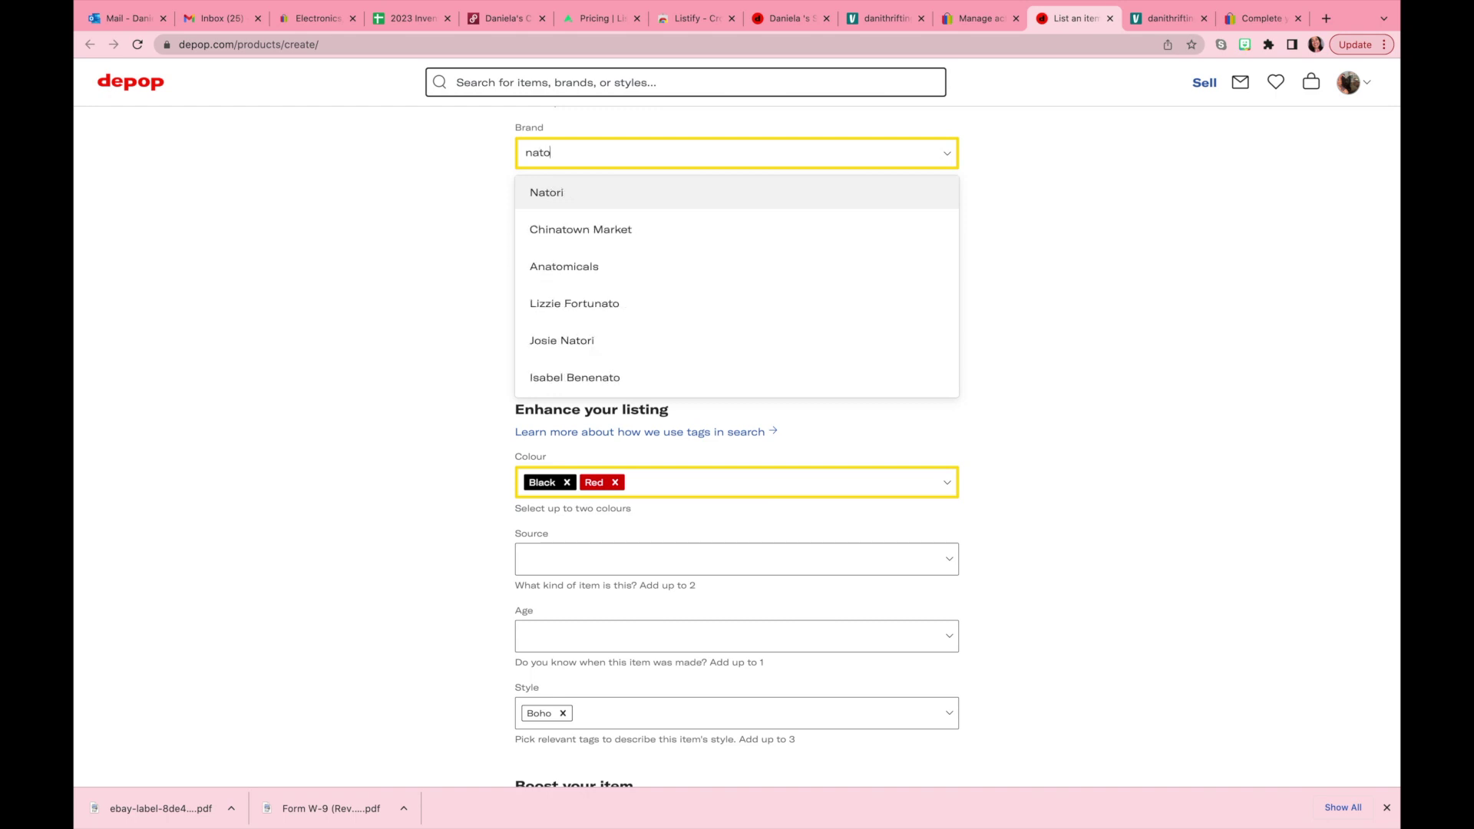
type("ri")
Set the brand to Natori, condition to Used - Good, and size to L
left_click(651, 192)
left_click(697, 233)
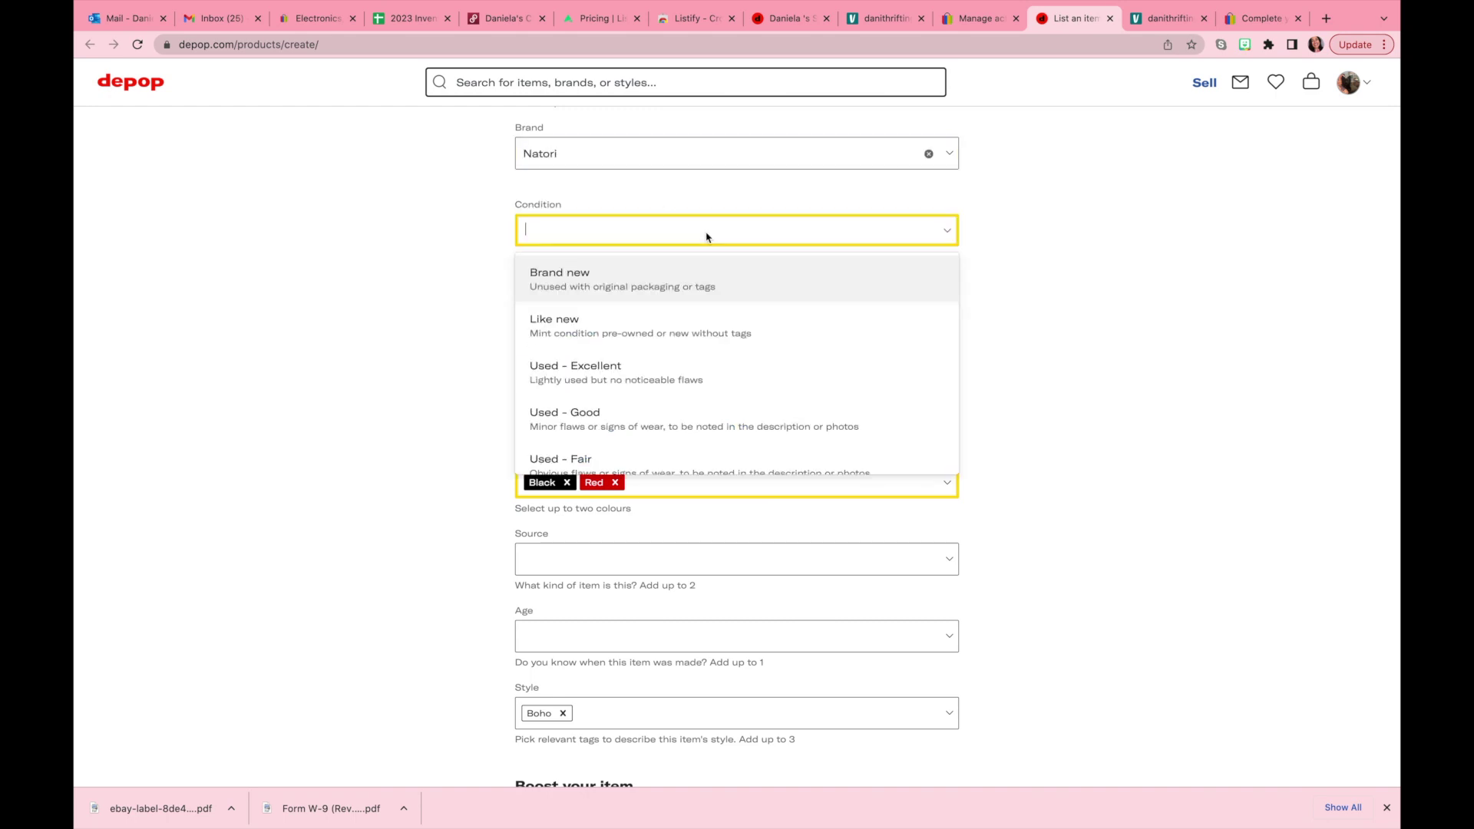
left_click(676, 419)
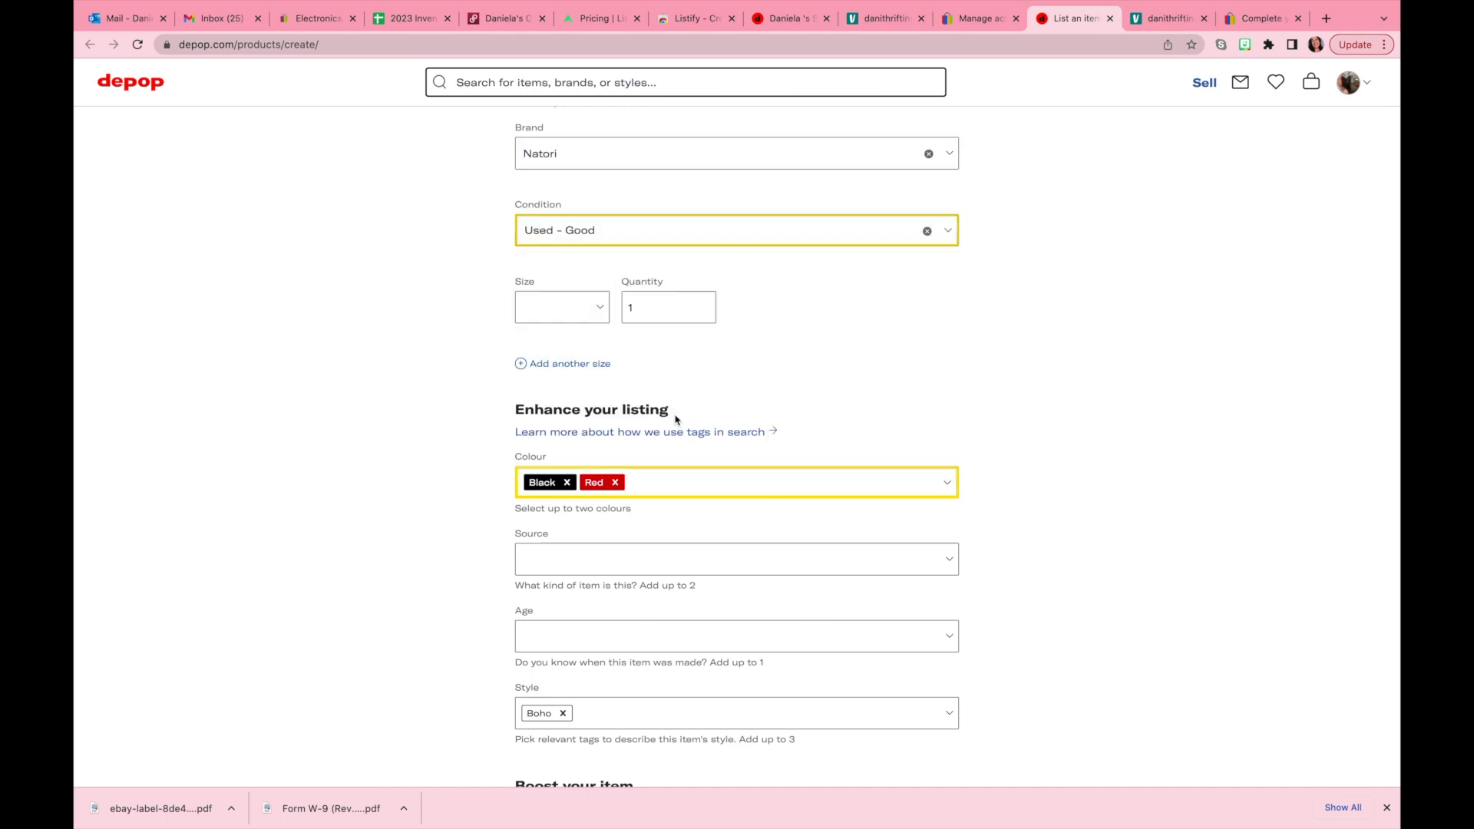
left_click(560, 307)
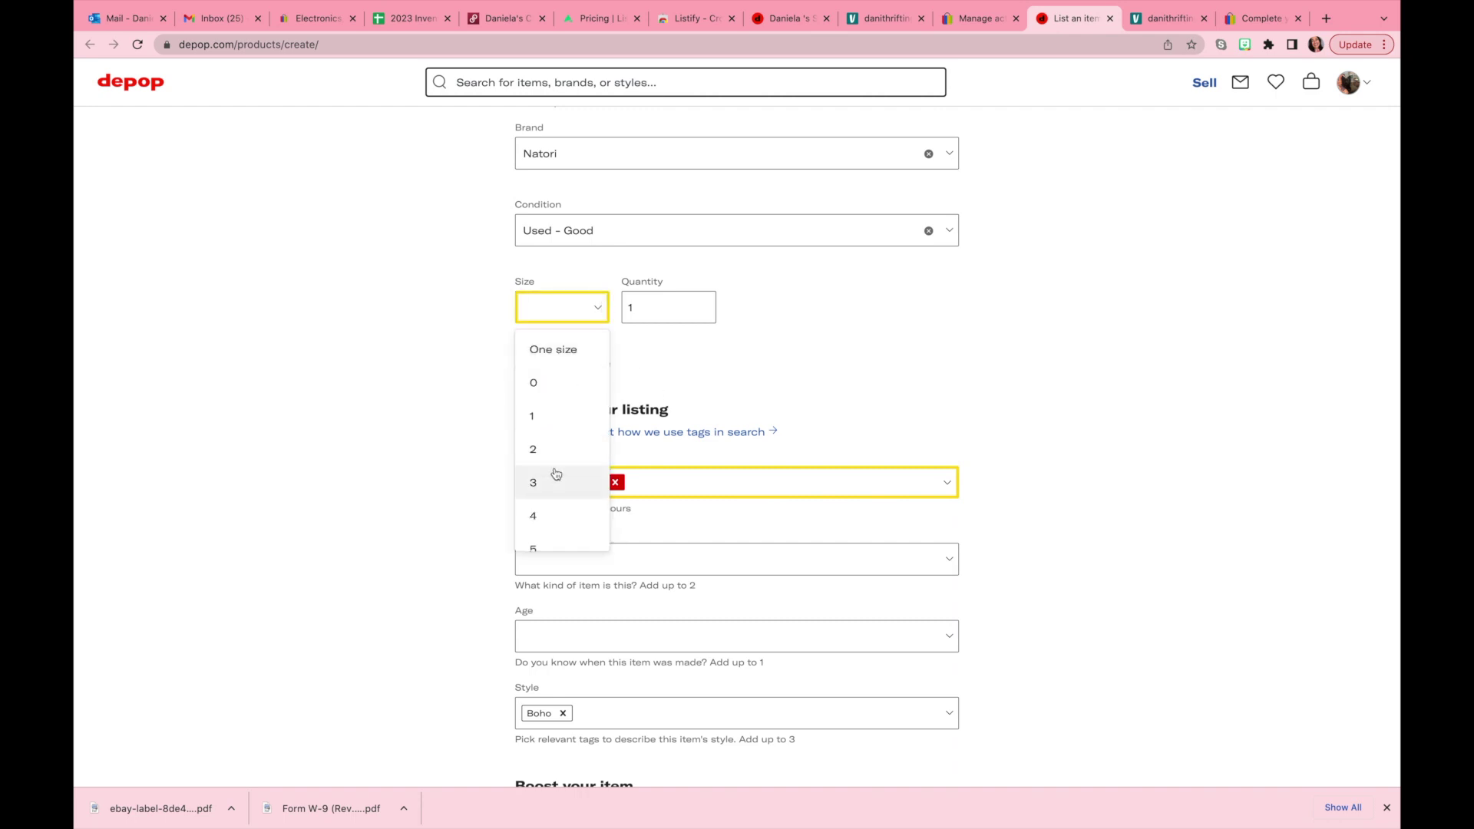
scroll(555, 473, "down", 2)
scroll(556, 473, "down", 5)
scroll(555, 474, "down", 5)
scroll(556, 474, "down", 5)
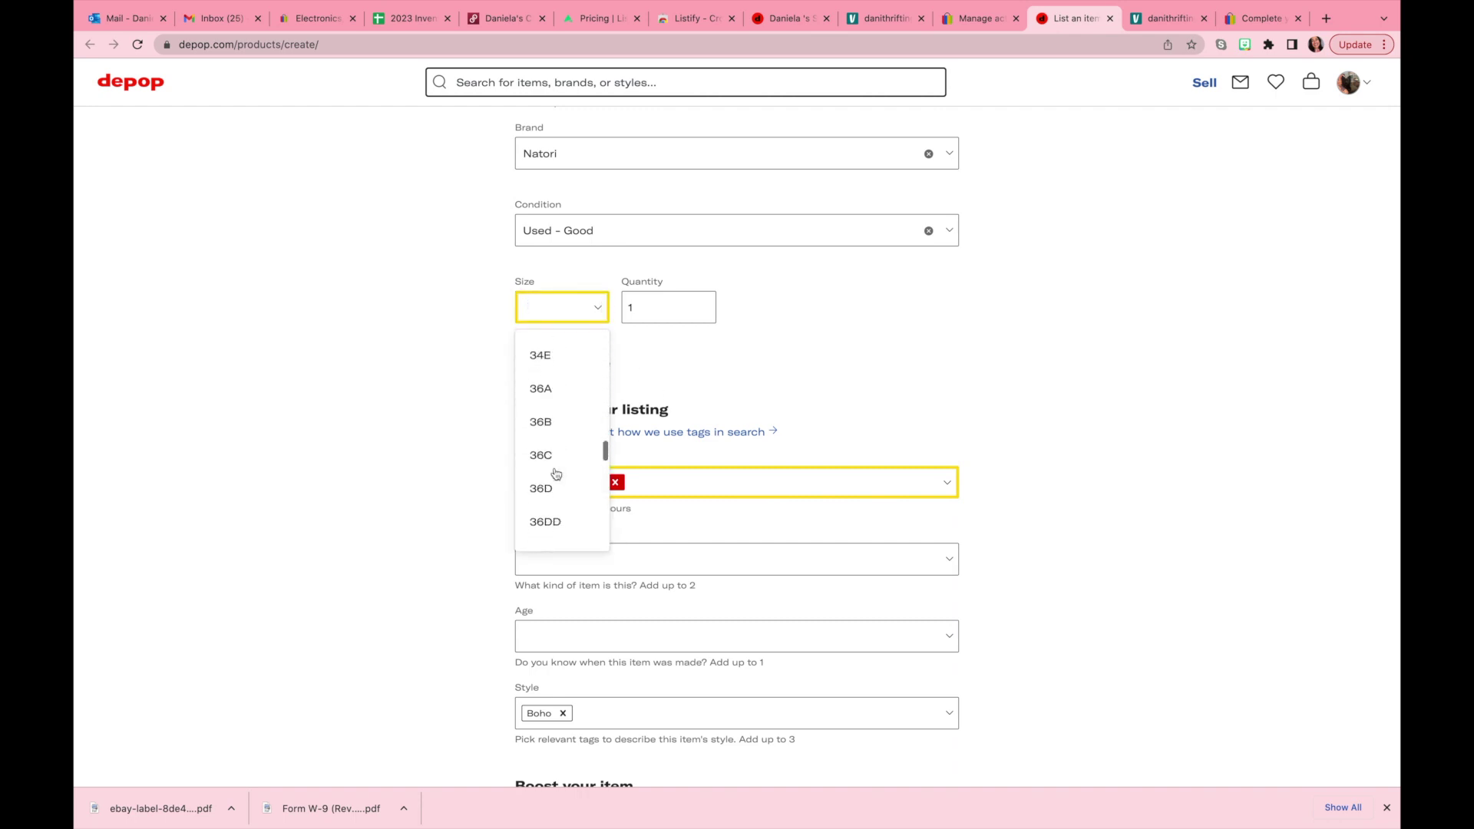
scroll(555, 473, "down", 5)
scroll(555, 474, "down", 5)
scroll(555, 473, "down", 3)
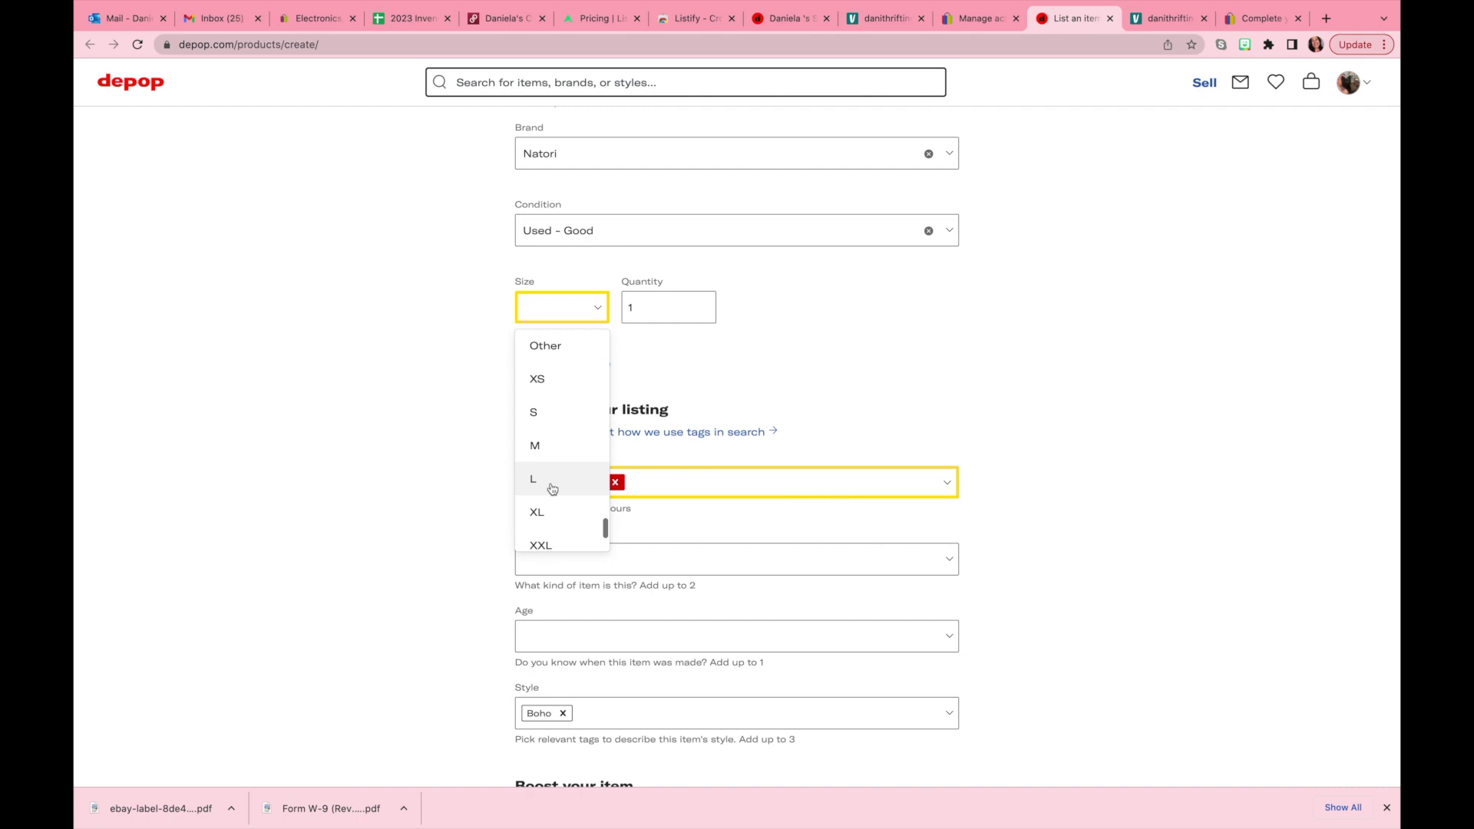
left_click(555, 474)
Change the Depop price from $50 to $45 and post the Natori pants live
left_click(598, 556)
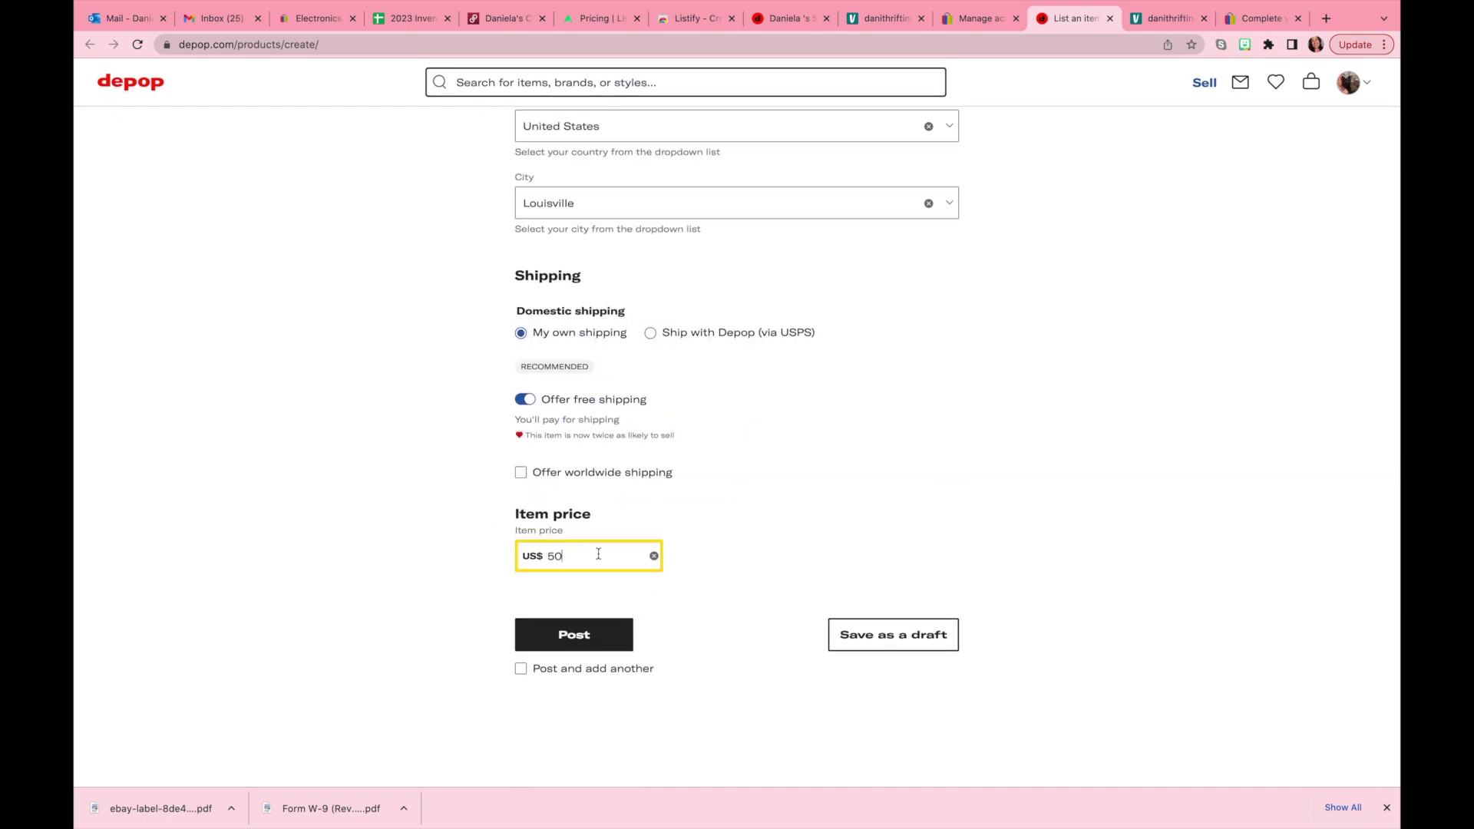
key("BackSpace")
key("BackSpace")
type("45")
left_click(574, 635)
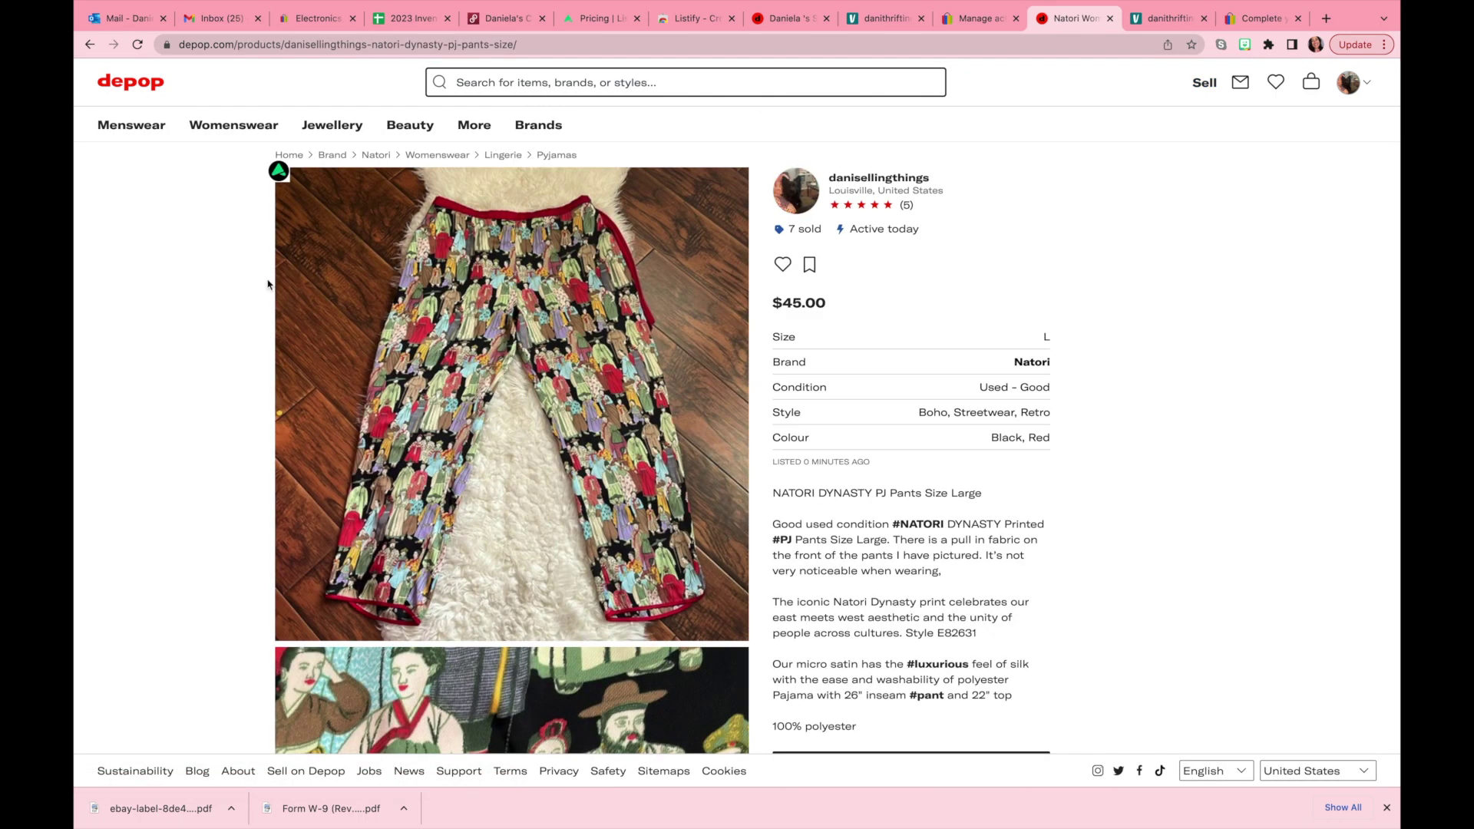
Return to the Listify Pricing tab with its subscription checkout section
left_click(598, 18)
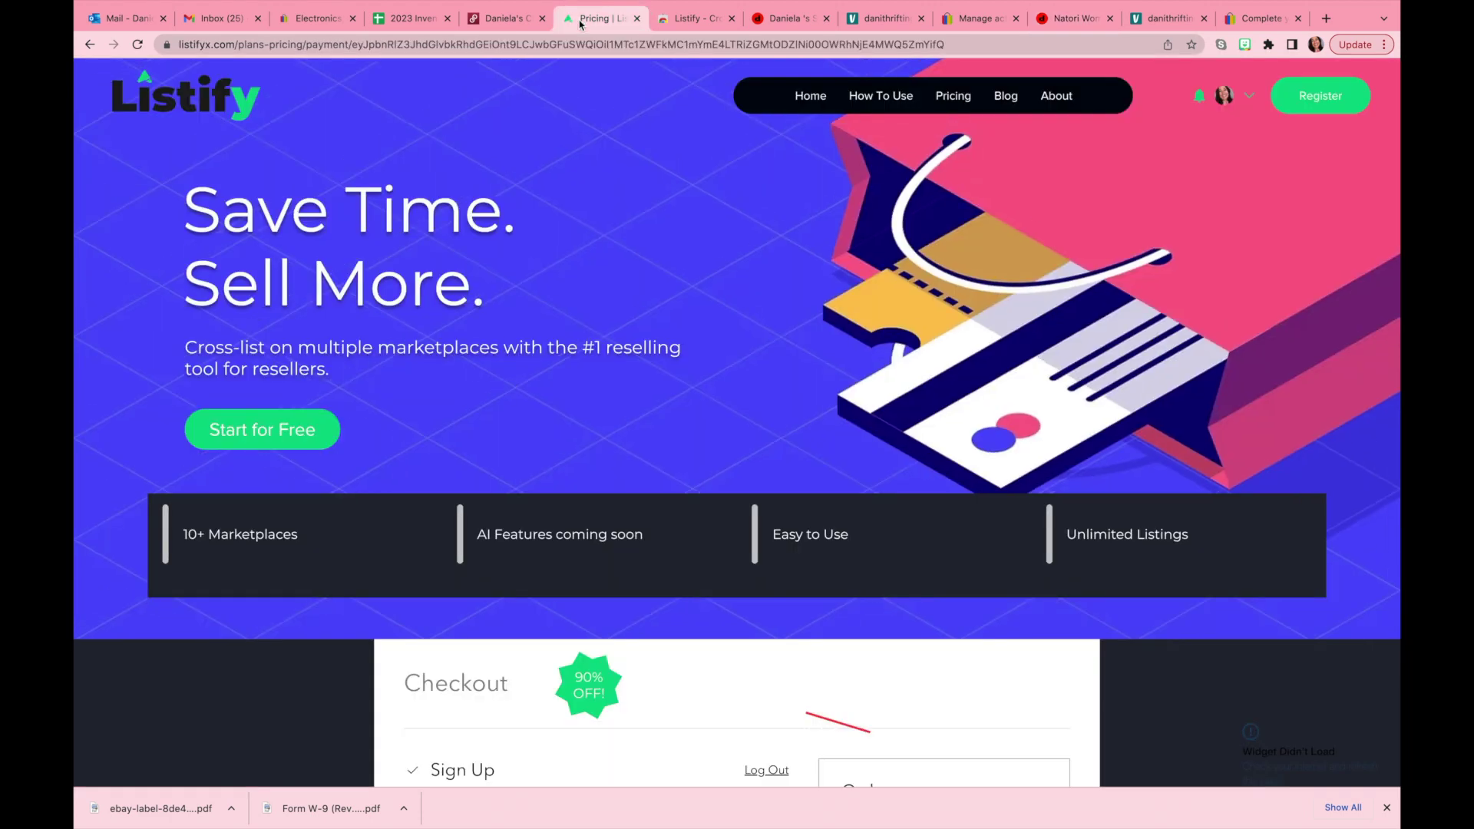